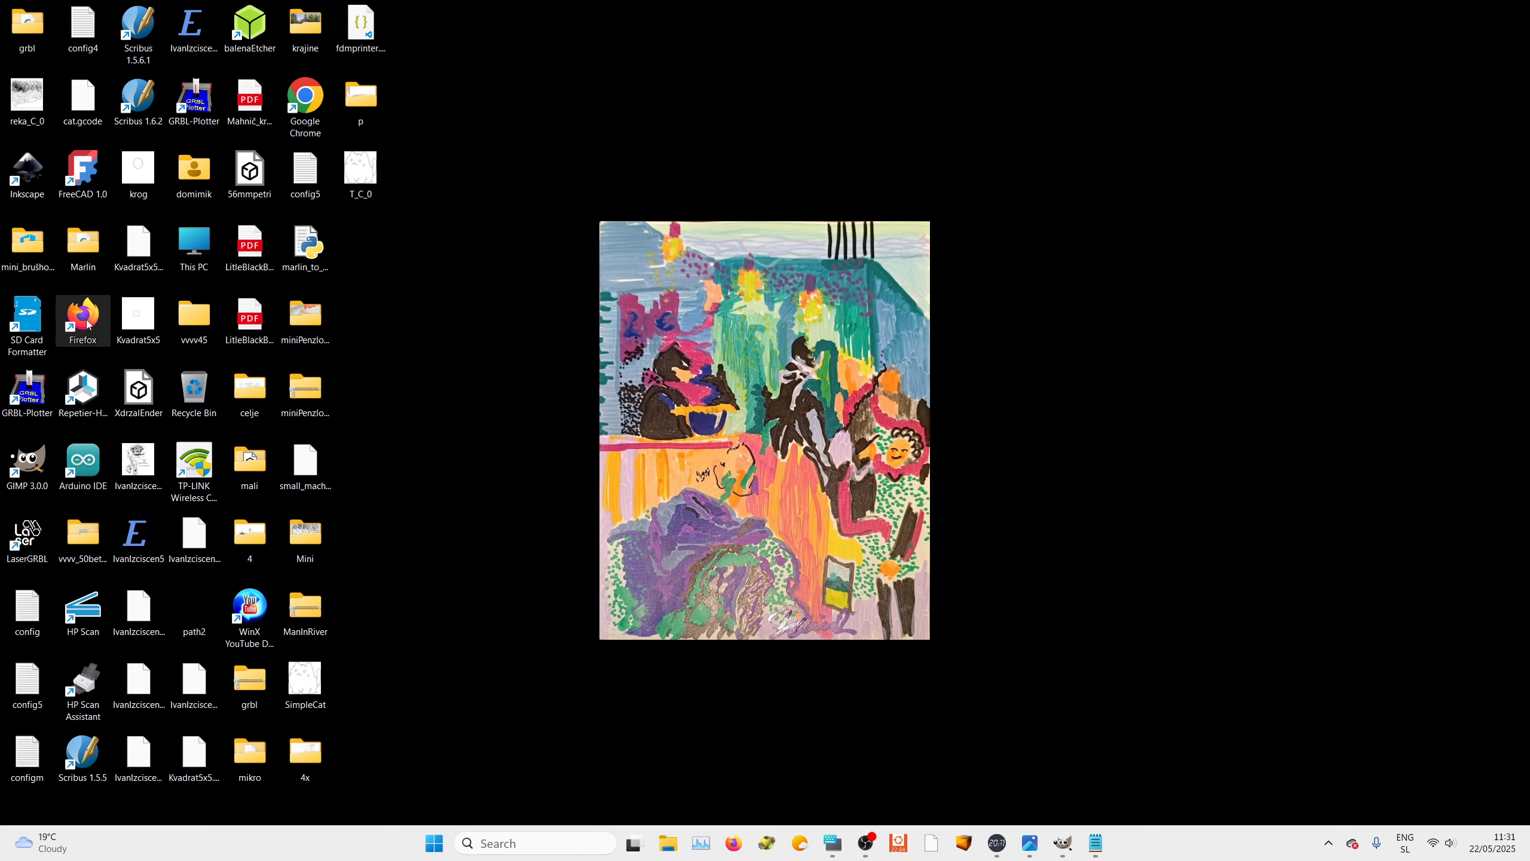
Launch Inkscape from its desktop shortcut and start a new document
right_click(24, 178)
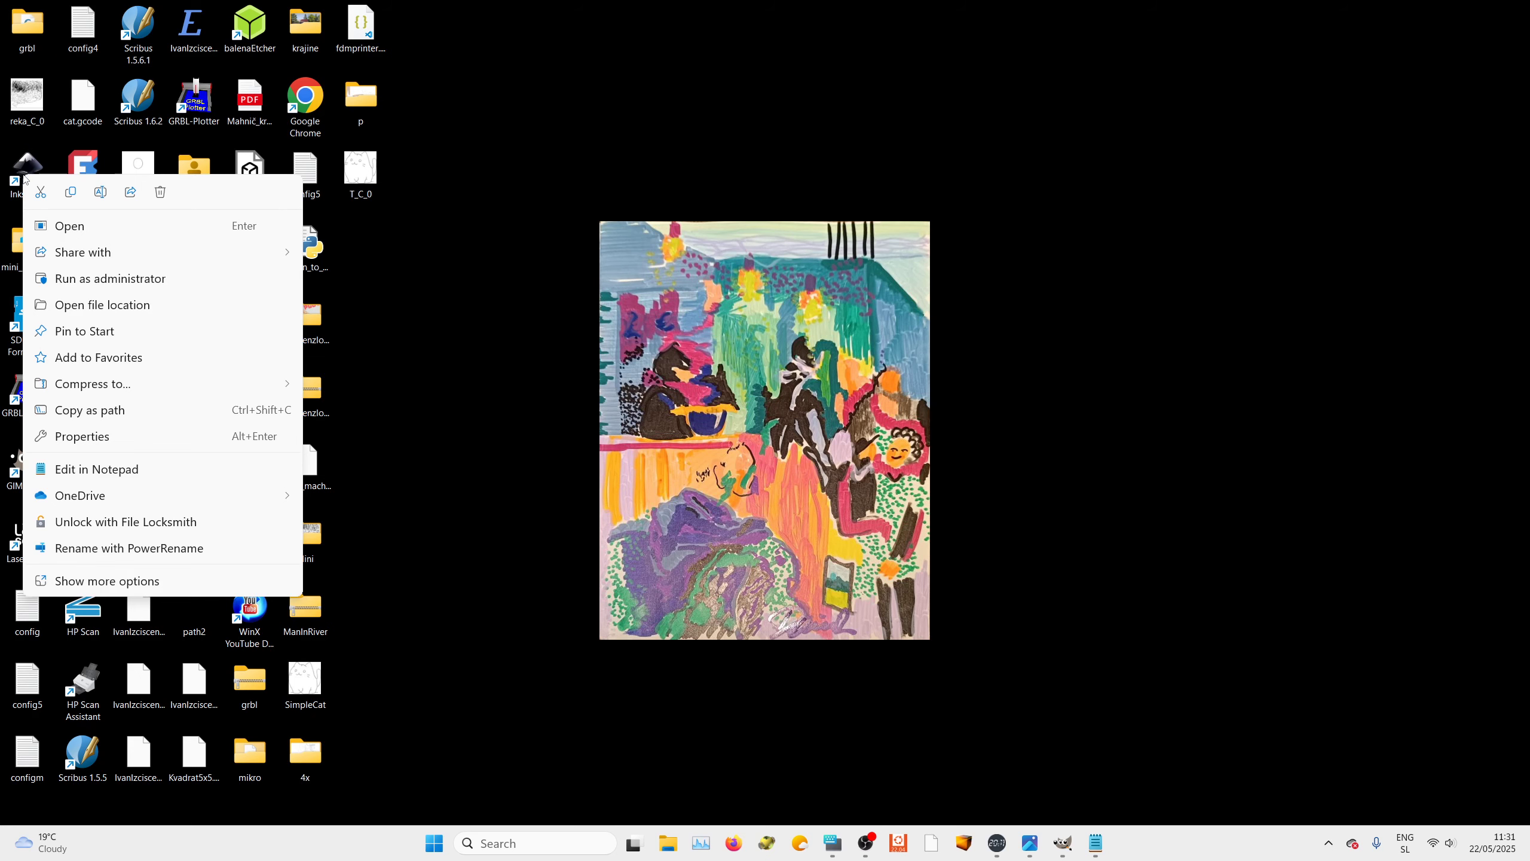
key(Escape)
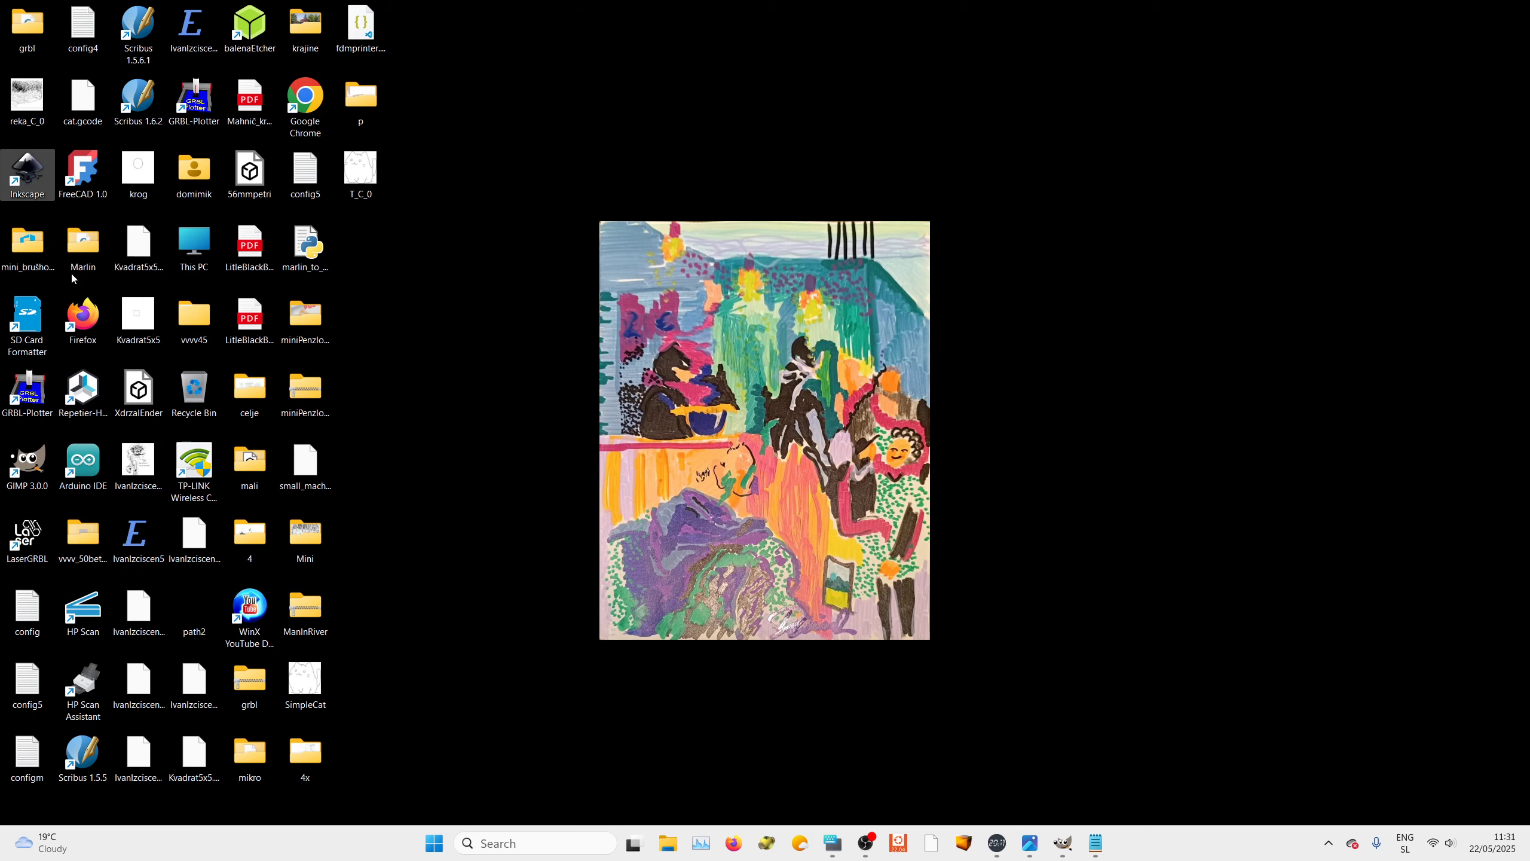
right_click(27, 179)
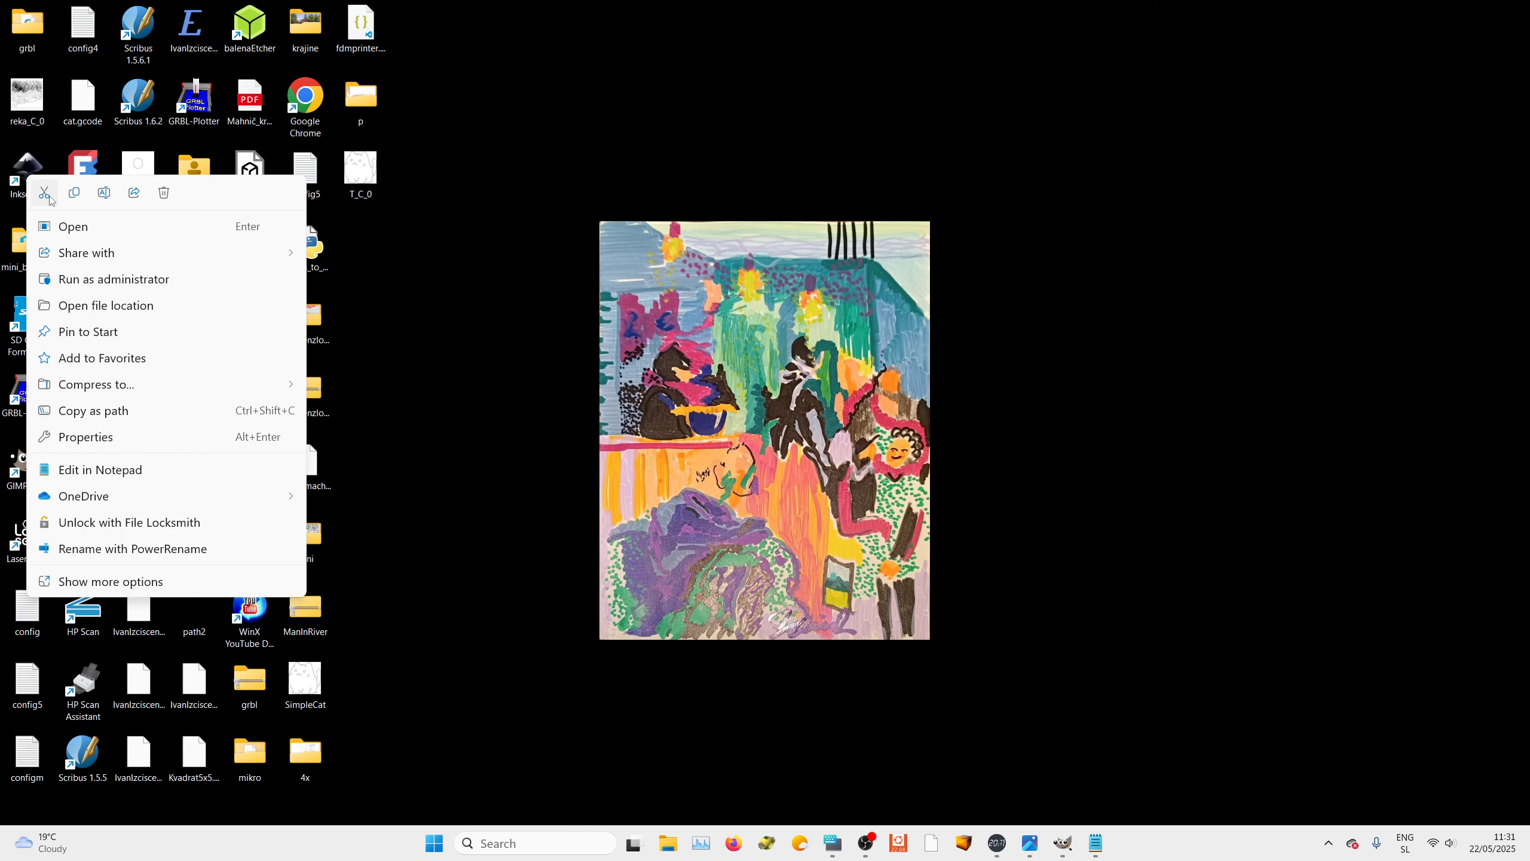
click(63, 232)
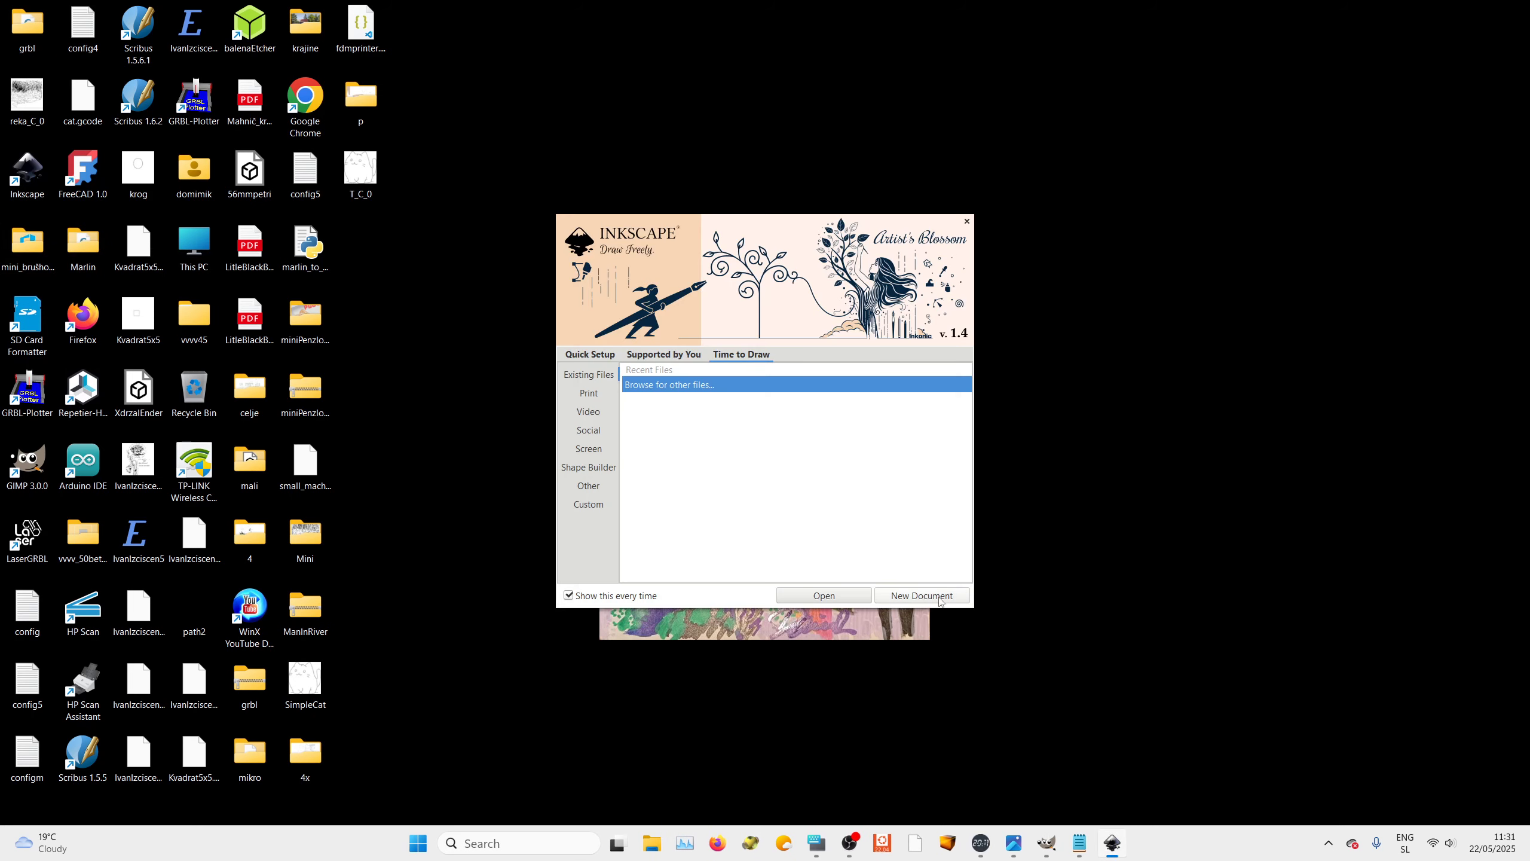
click(933, 596)
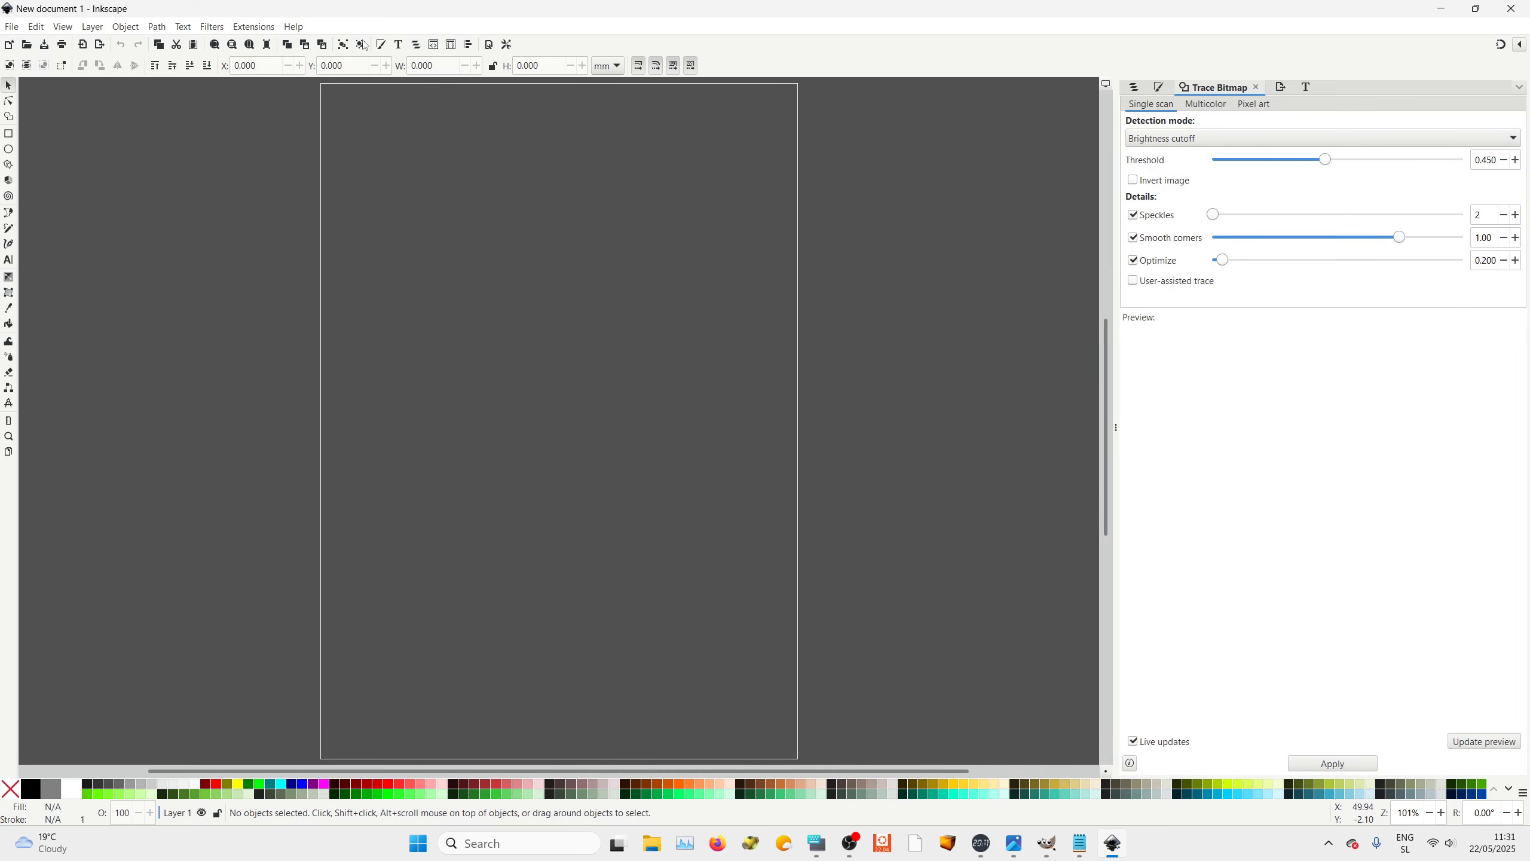
View the program's About information and close it
click(293, 27)
click(328, 133)
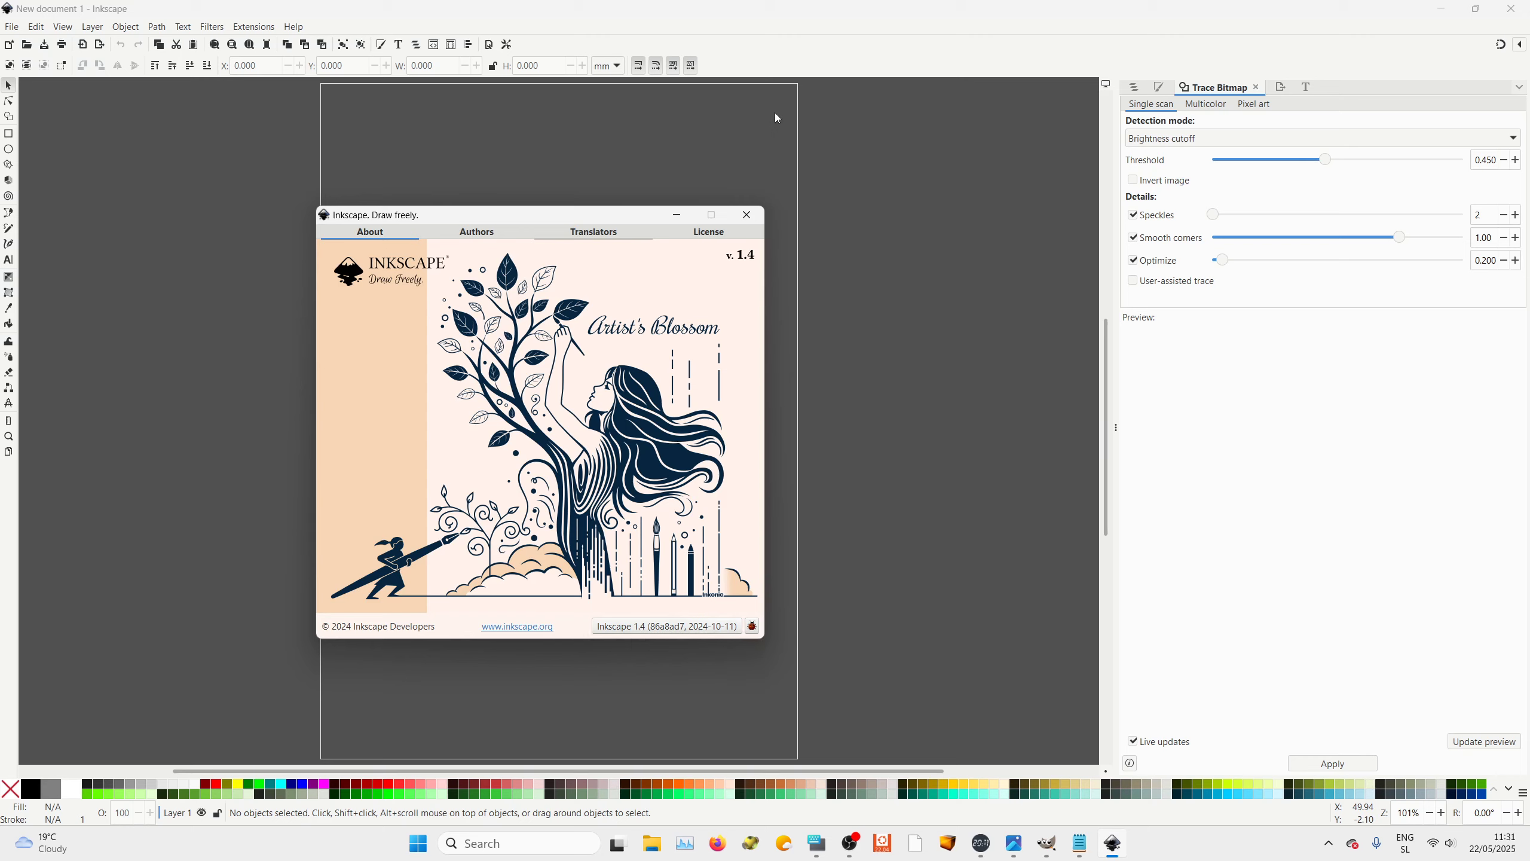
click(747, 215)
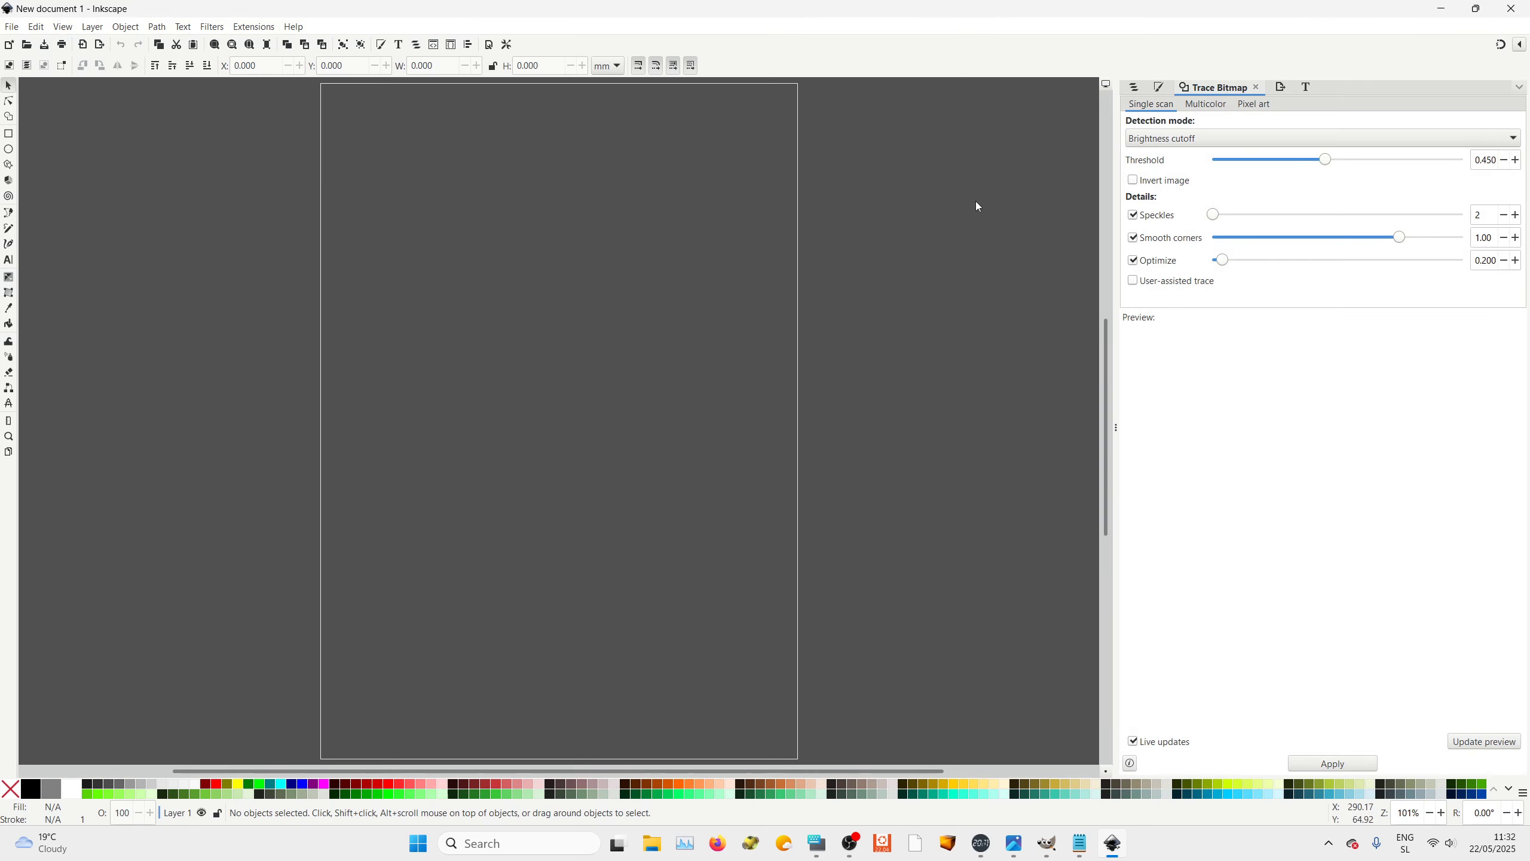
click(12, 26)
click(40, 209)
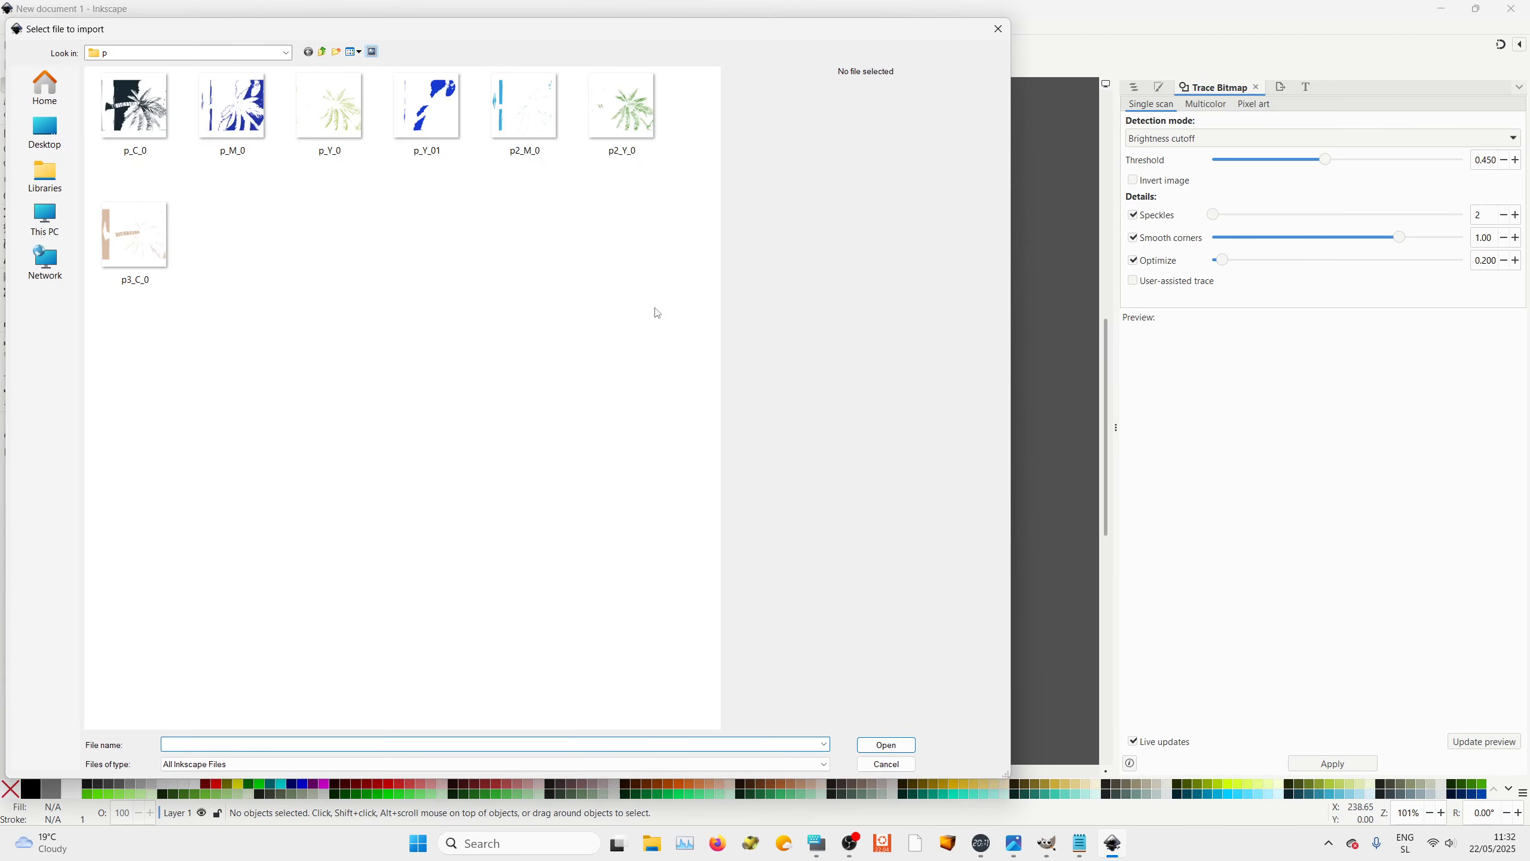
click(323, 52)
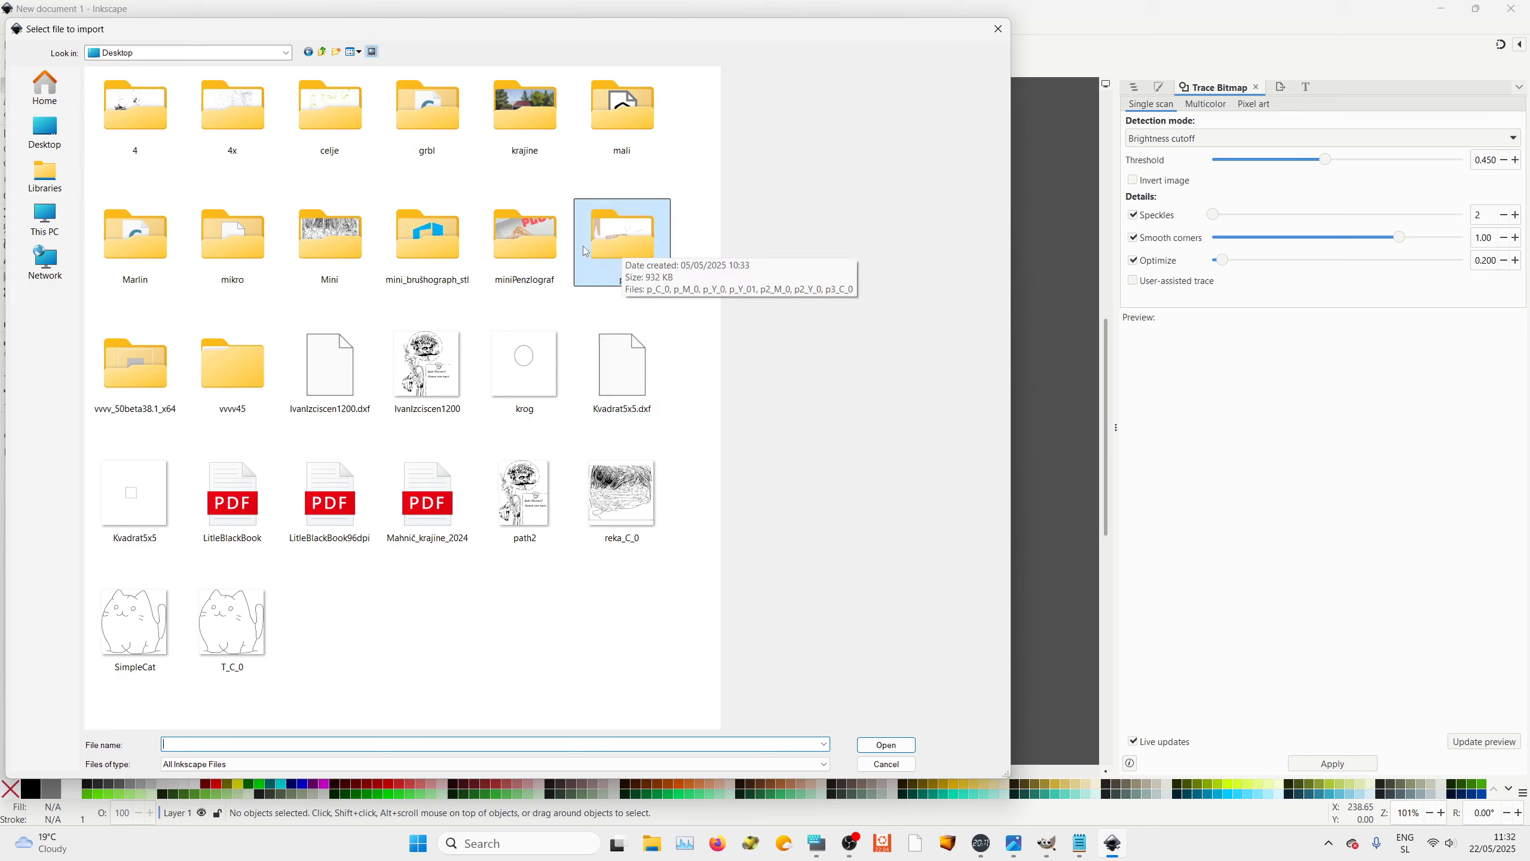
double_click(330, 238)
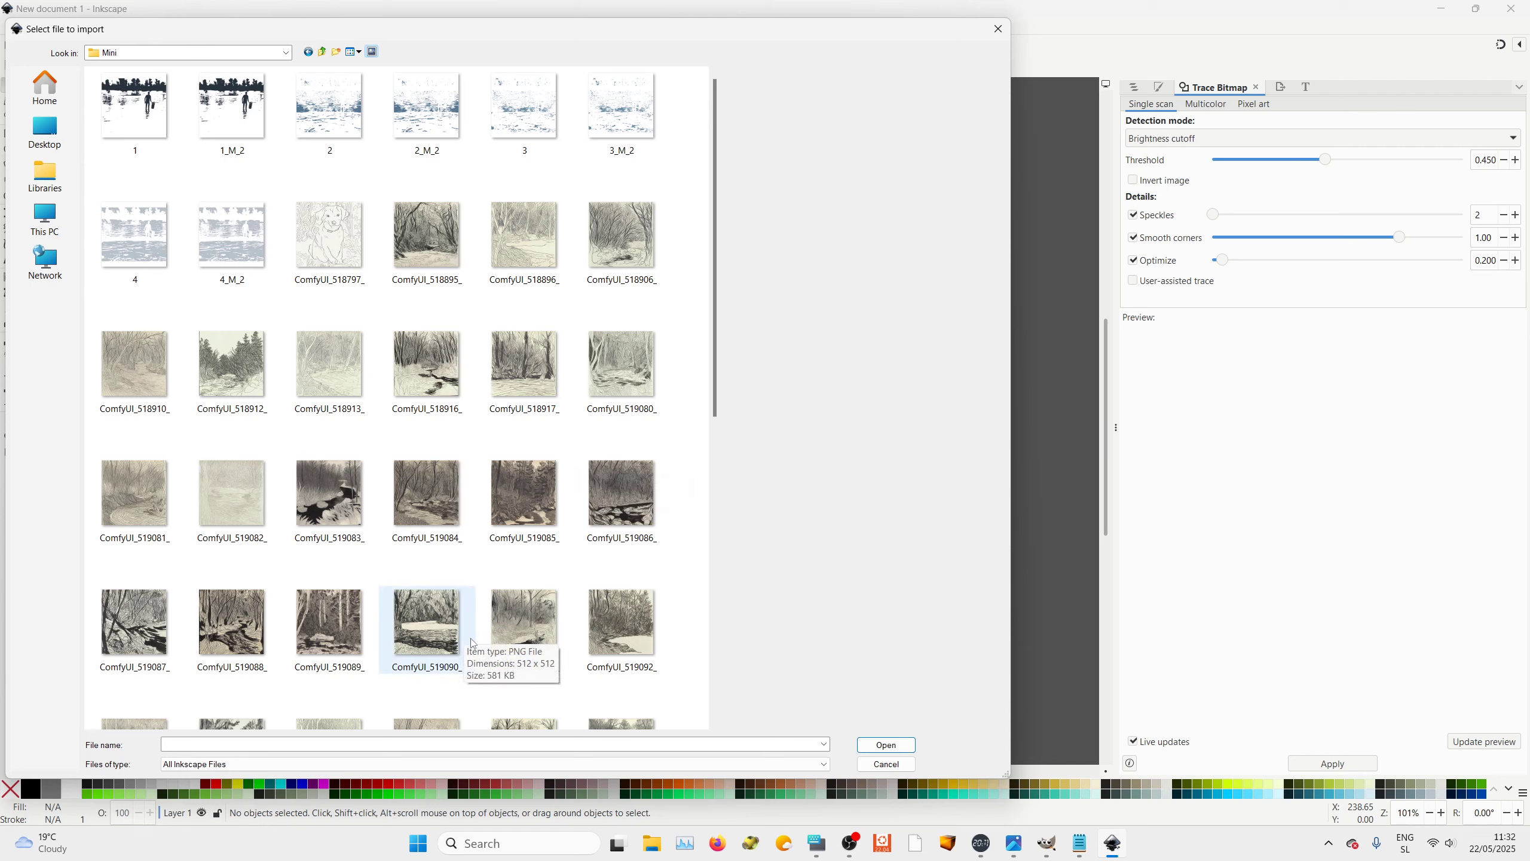
click(334, 240)
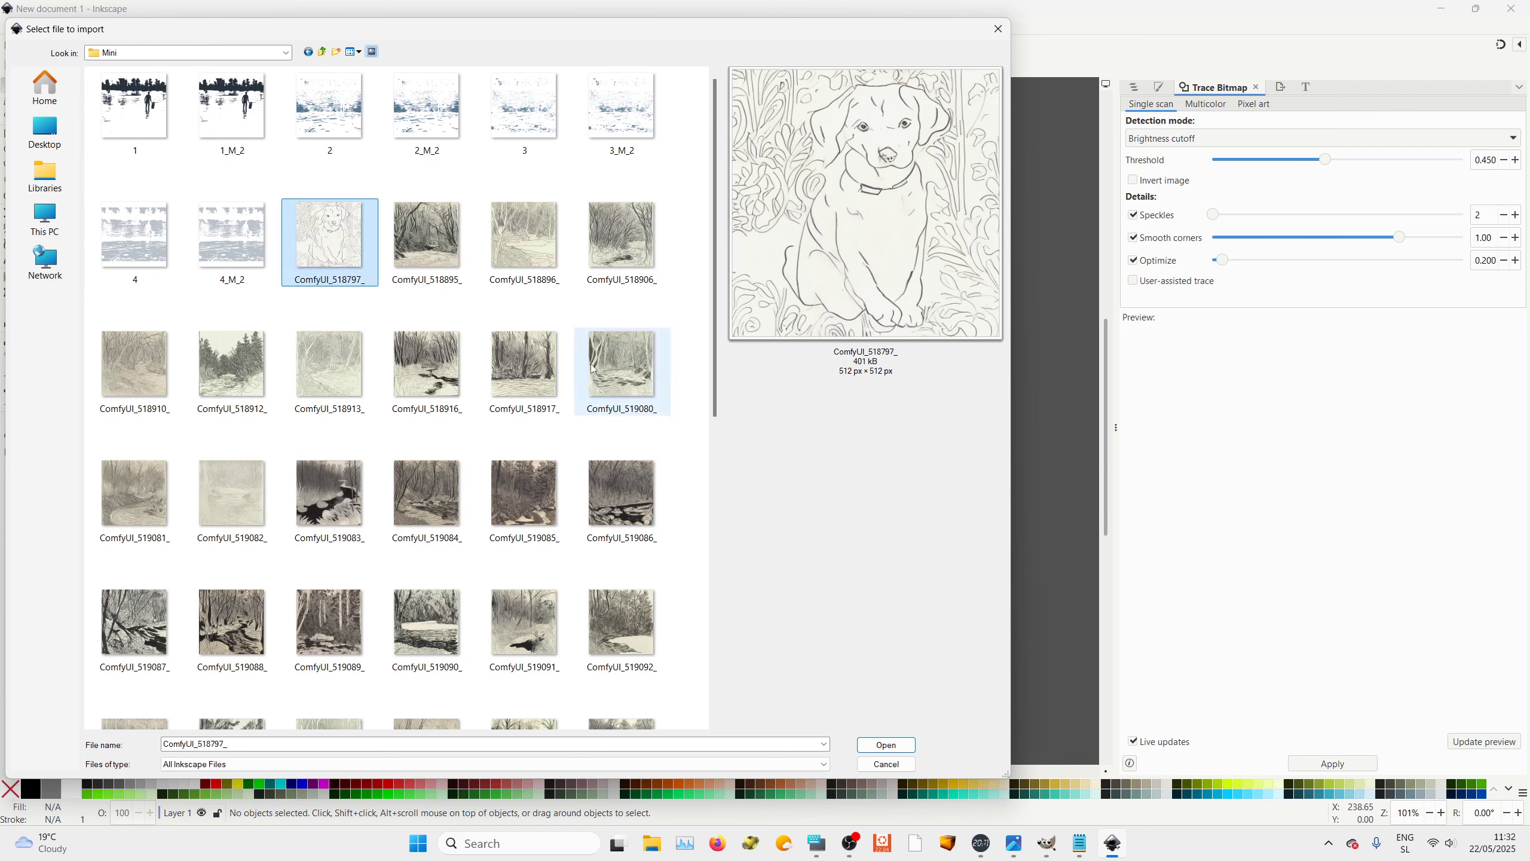
click(894, 746)
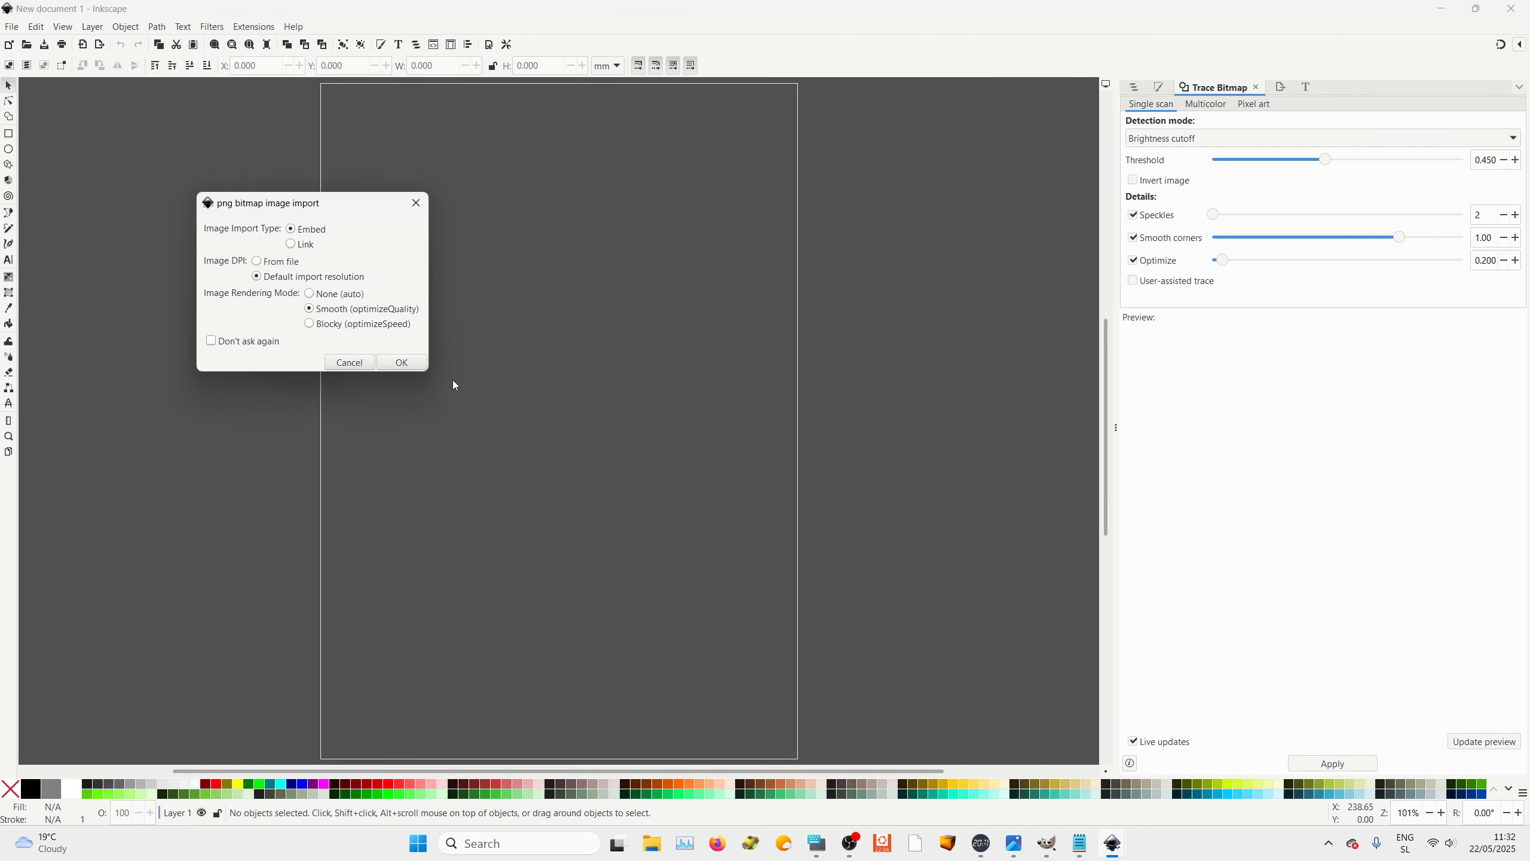
click(414, 365)
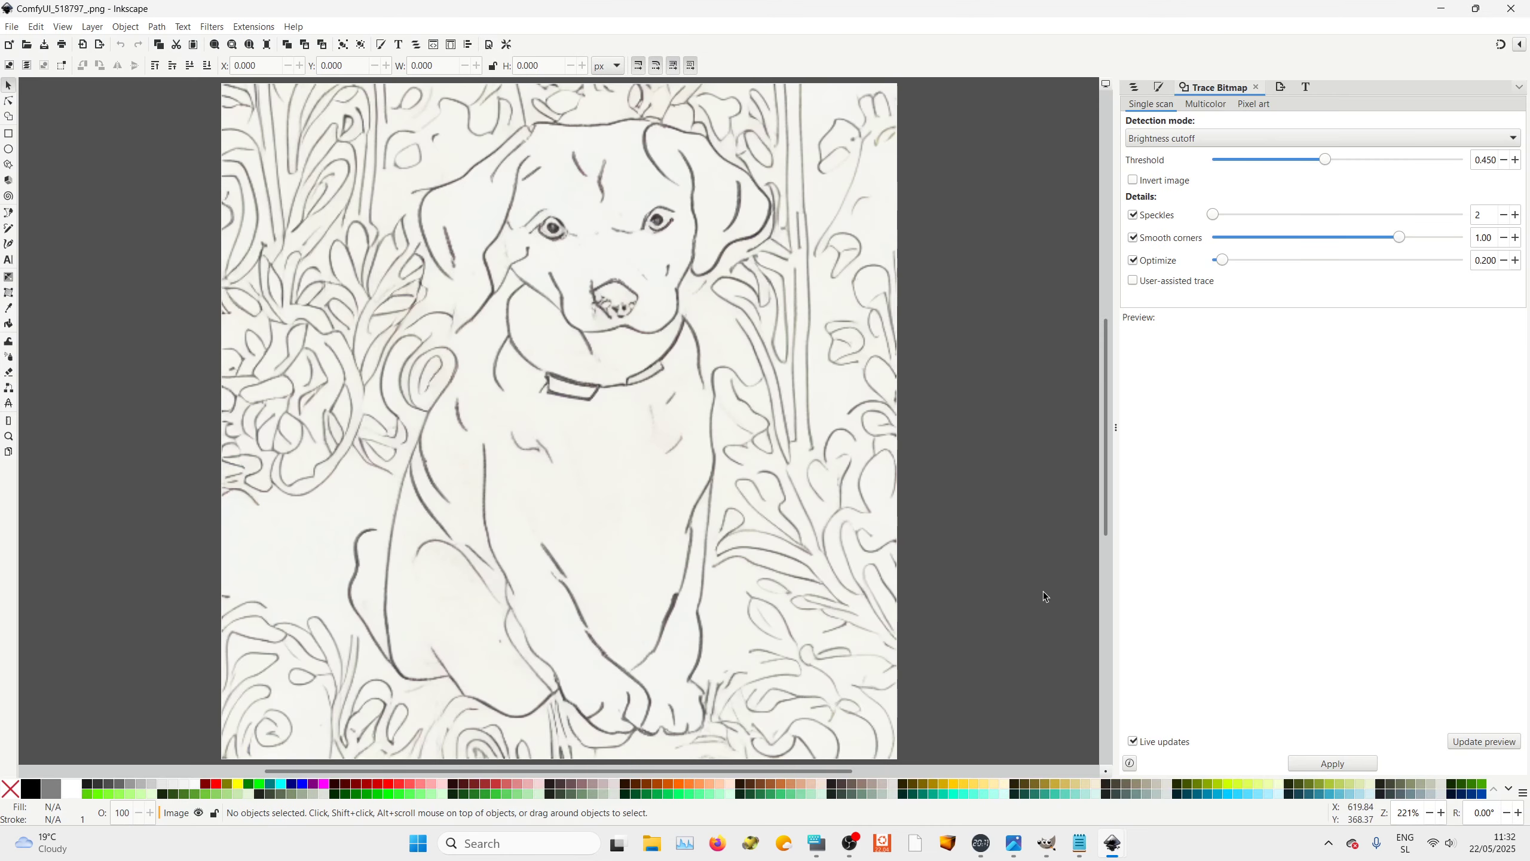
Select the imported image and trace it with Brightness cutoff at a threshold of 0.760
click(643, 270)
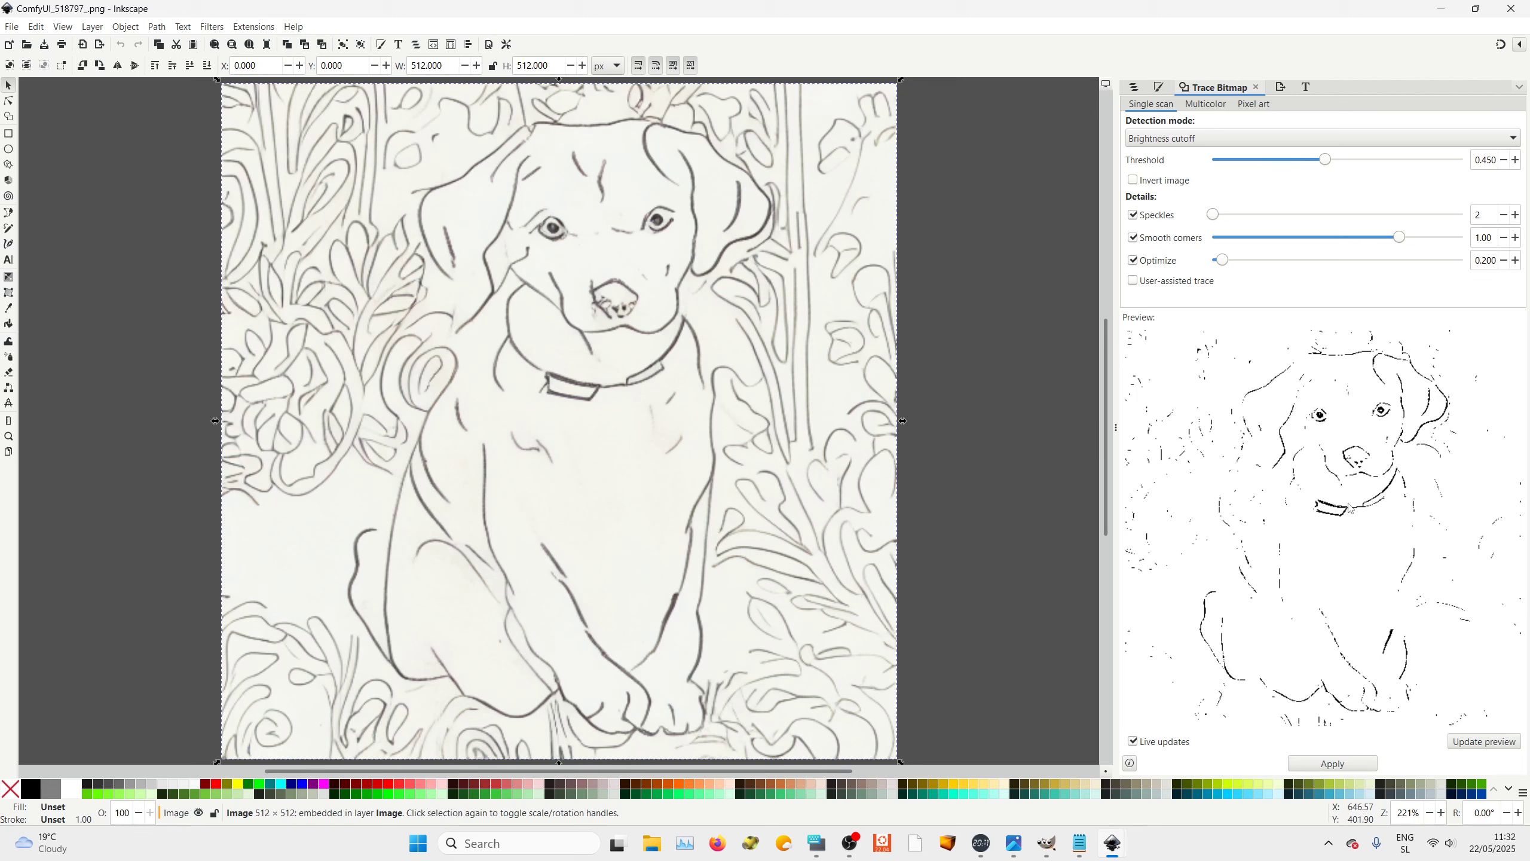
click(997, 406)
click(542, 383)
click(7, 104)
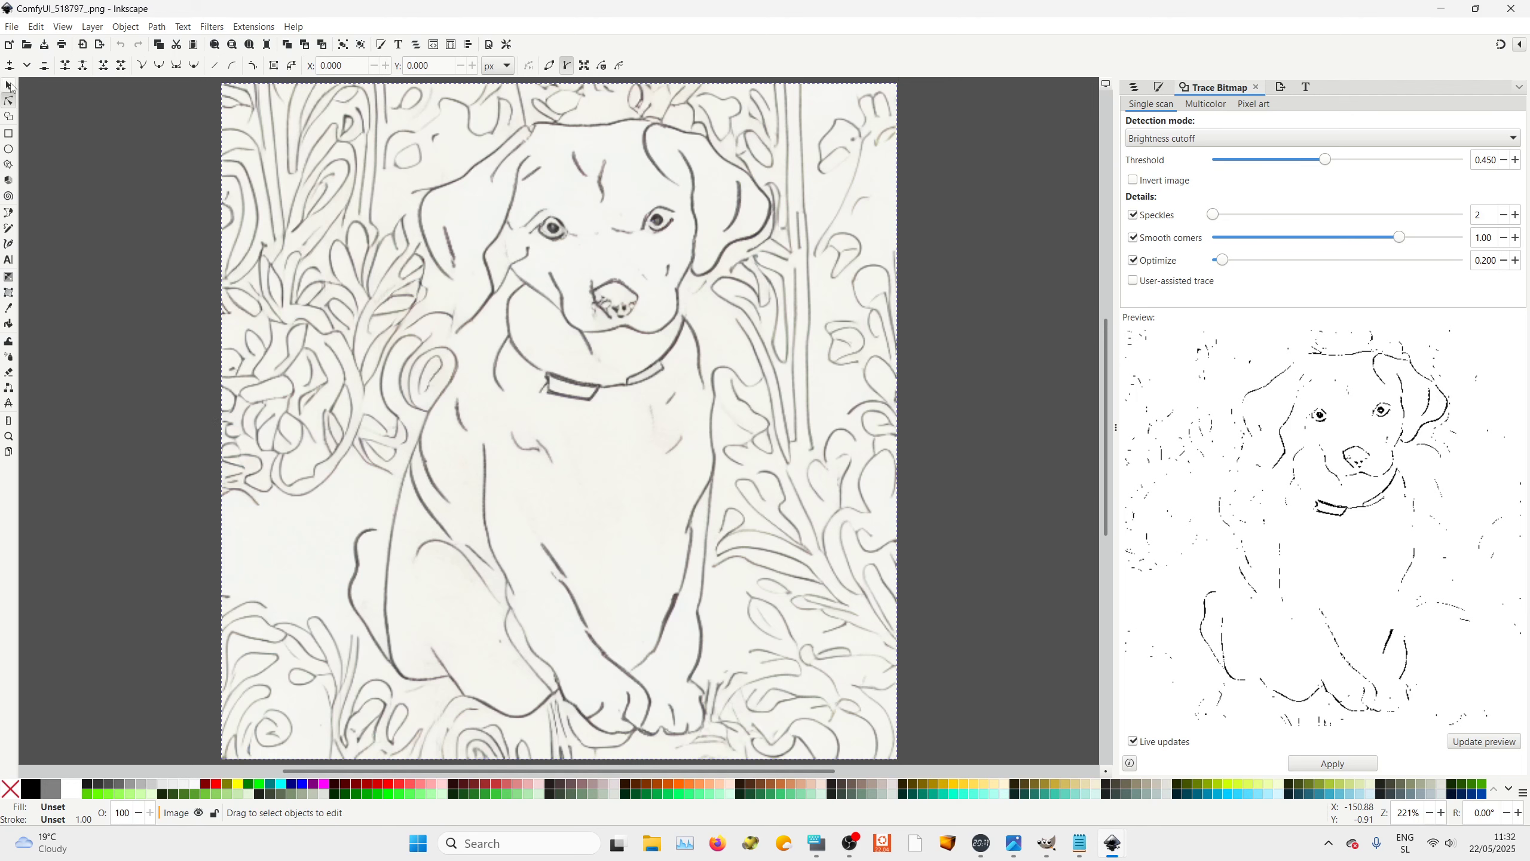
click(8, 86)
click(566, 308)
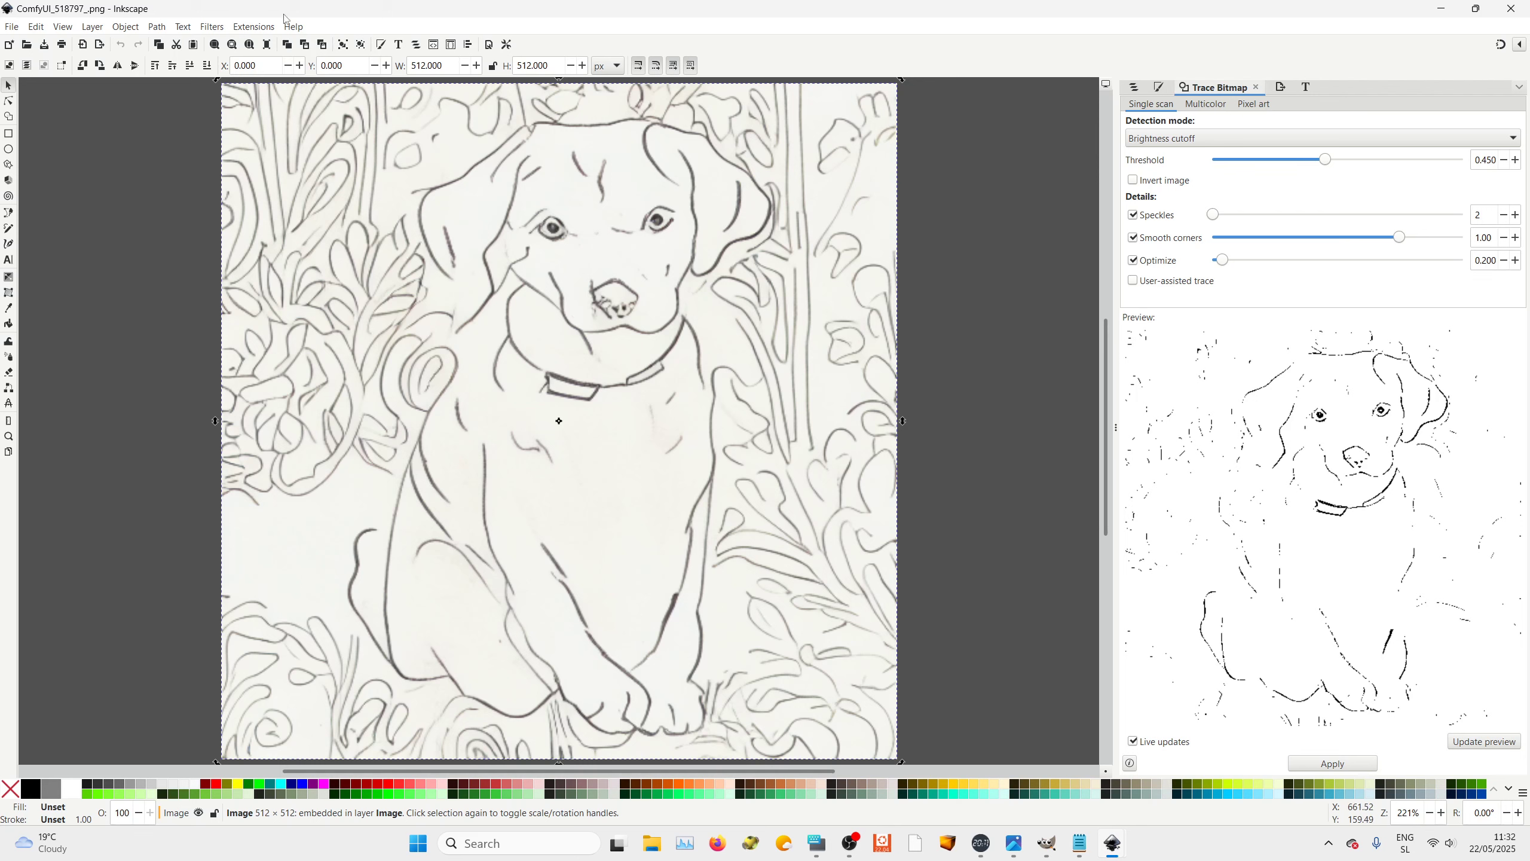
click(1256, 86)
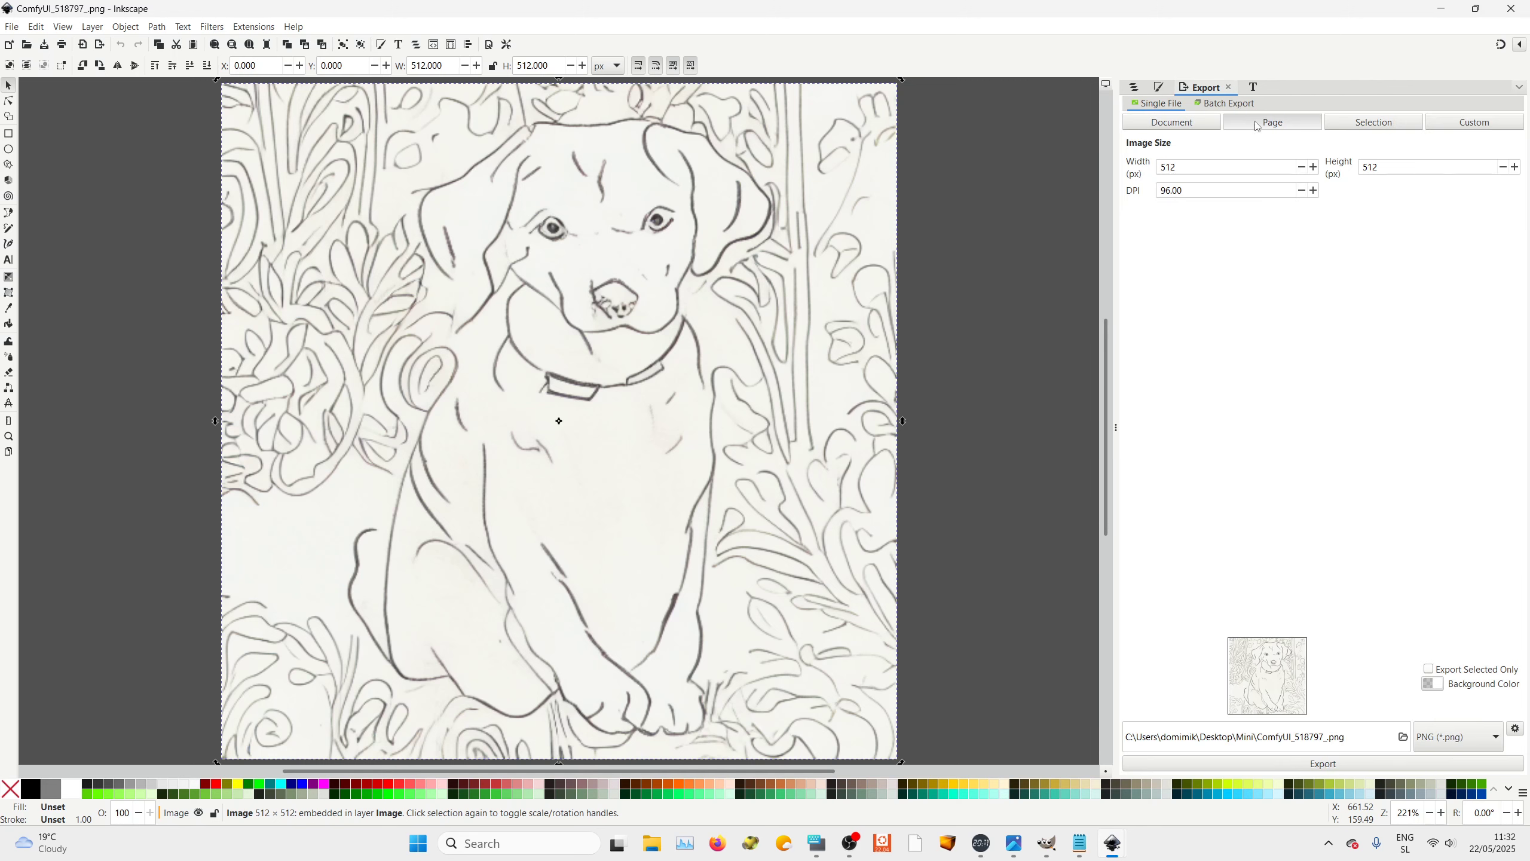
click(157, 26)
click(171, 79)
mouse_move(1324, 160)
mouse_down()
mouse_move(1292, 162)
mouse_move(1403, 164)
mouse_up()
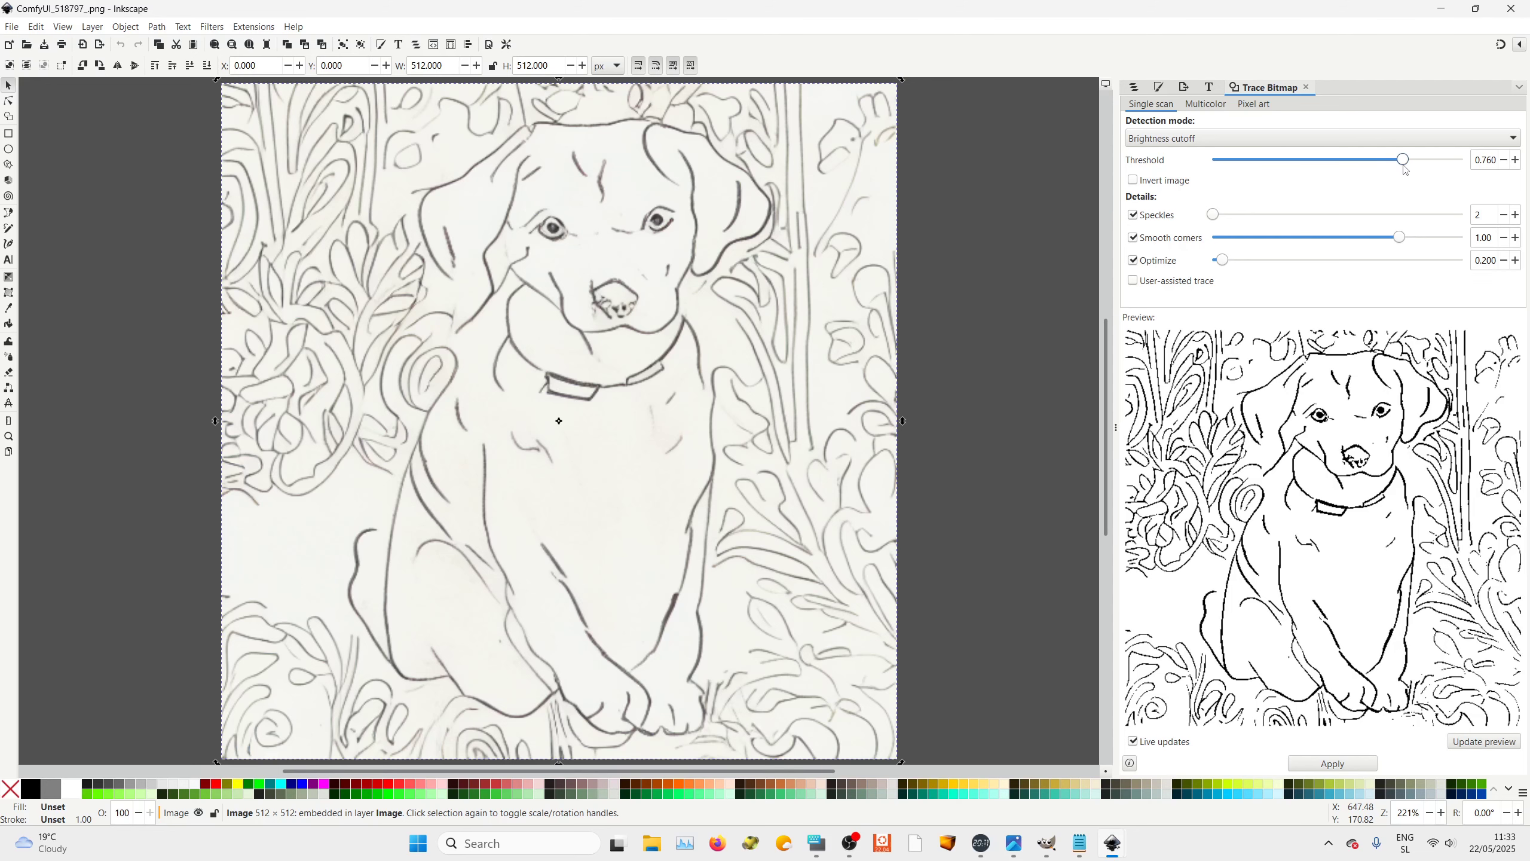
click(1341, 769)
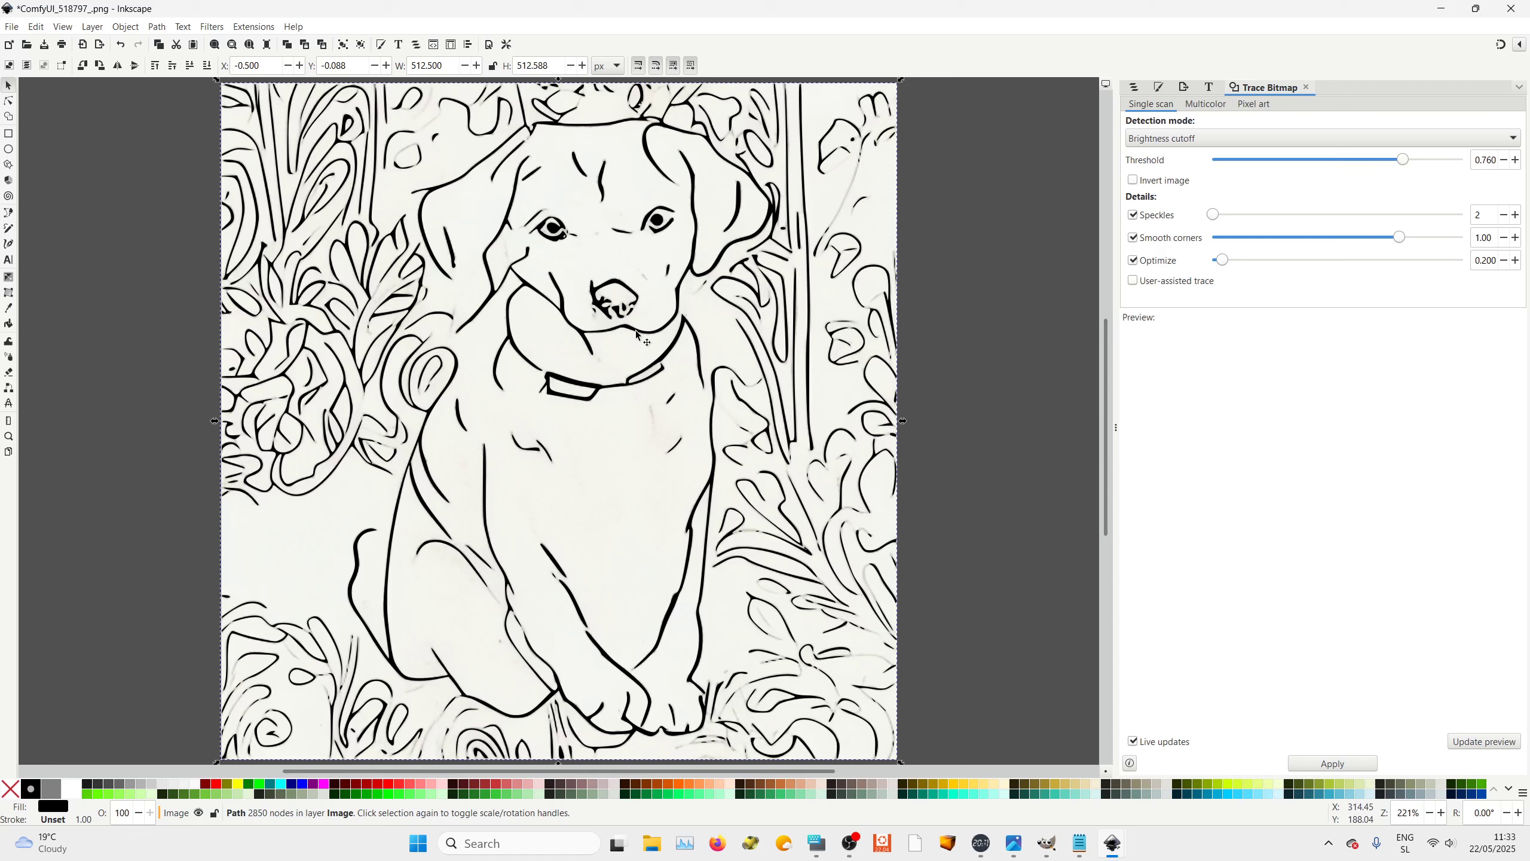
Open the Layers and Objects panel
click(930, 227)
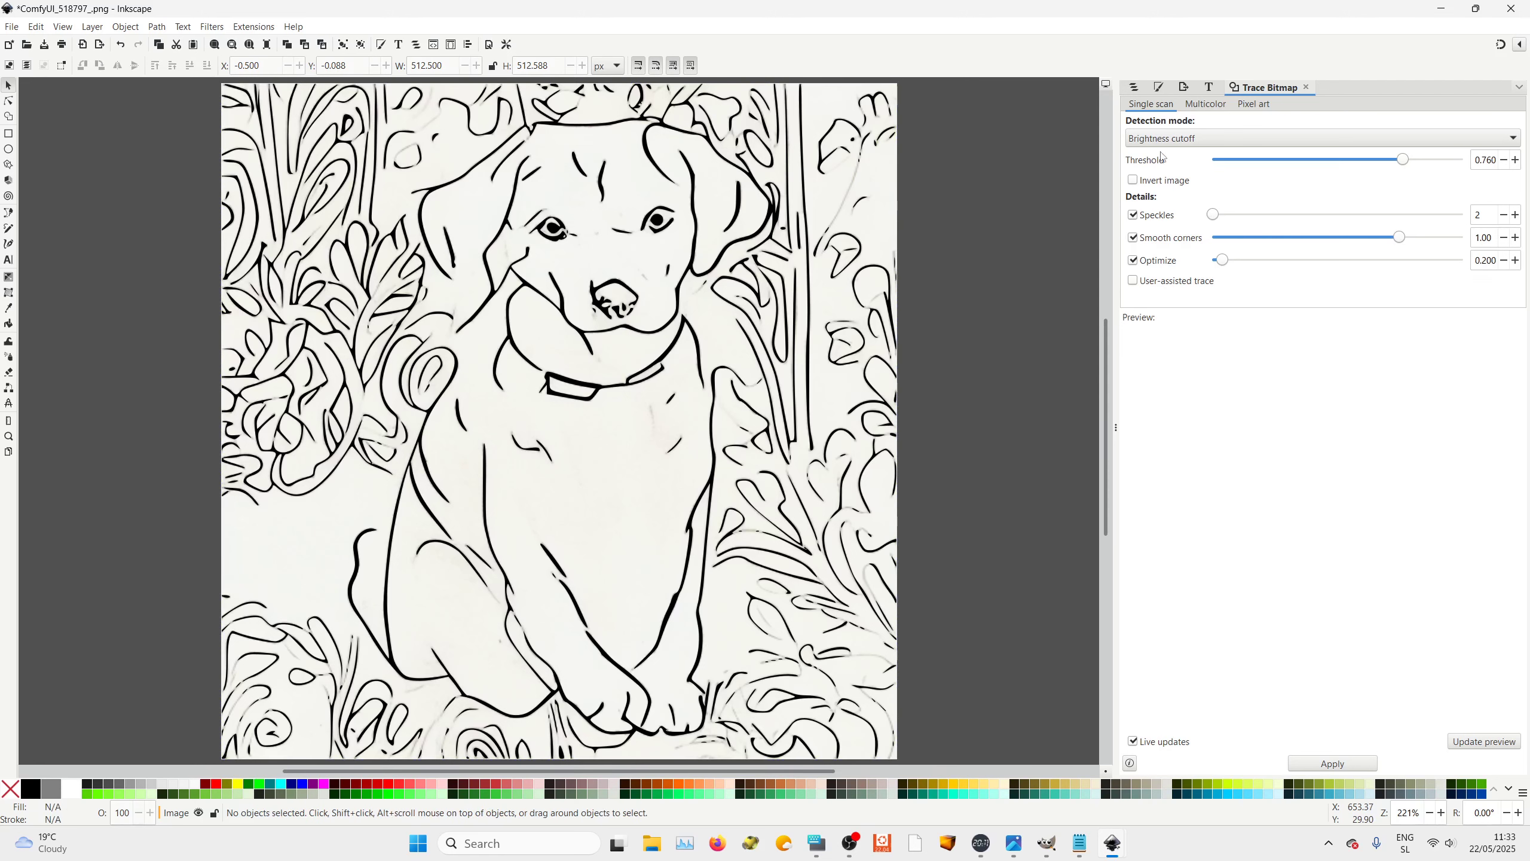
click(1133, 87)
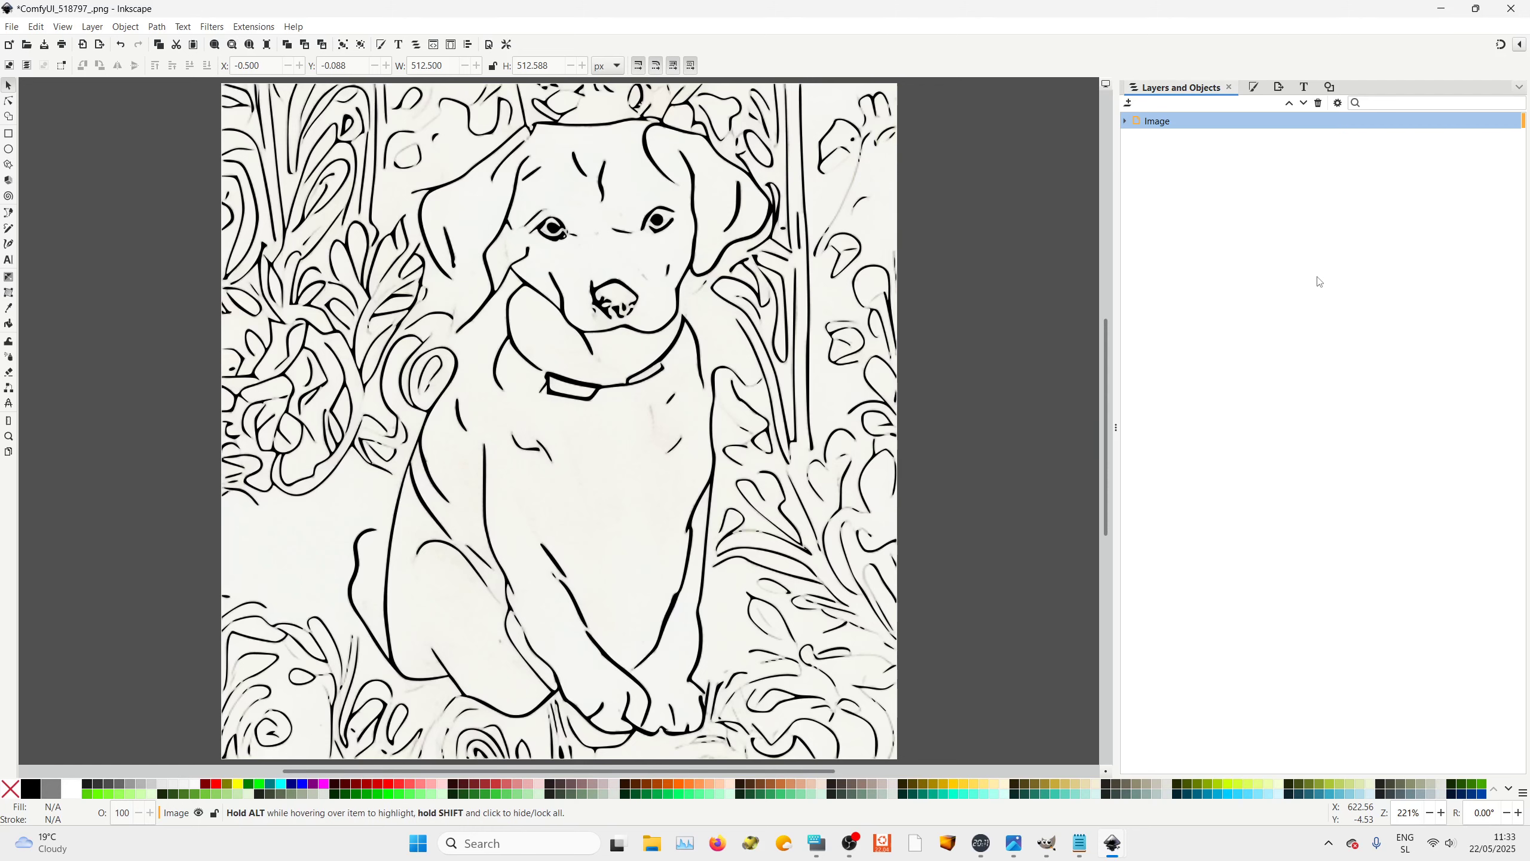
click(62, 27)
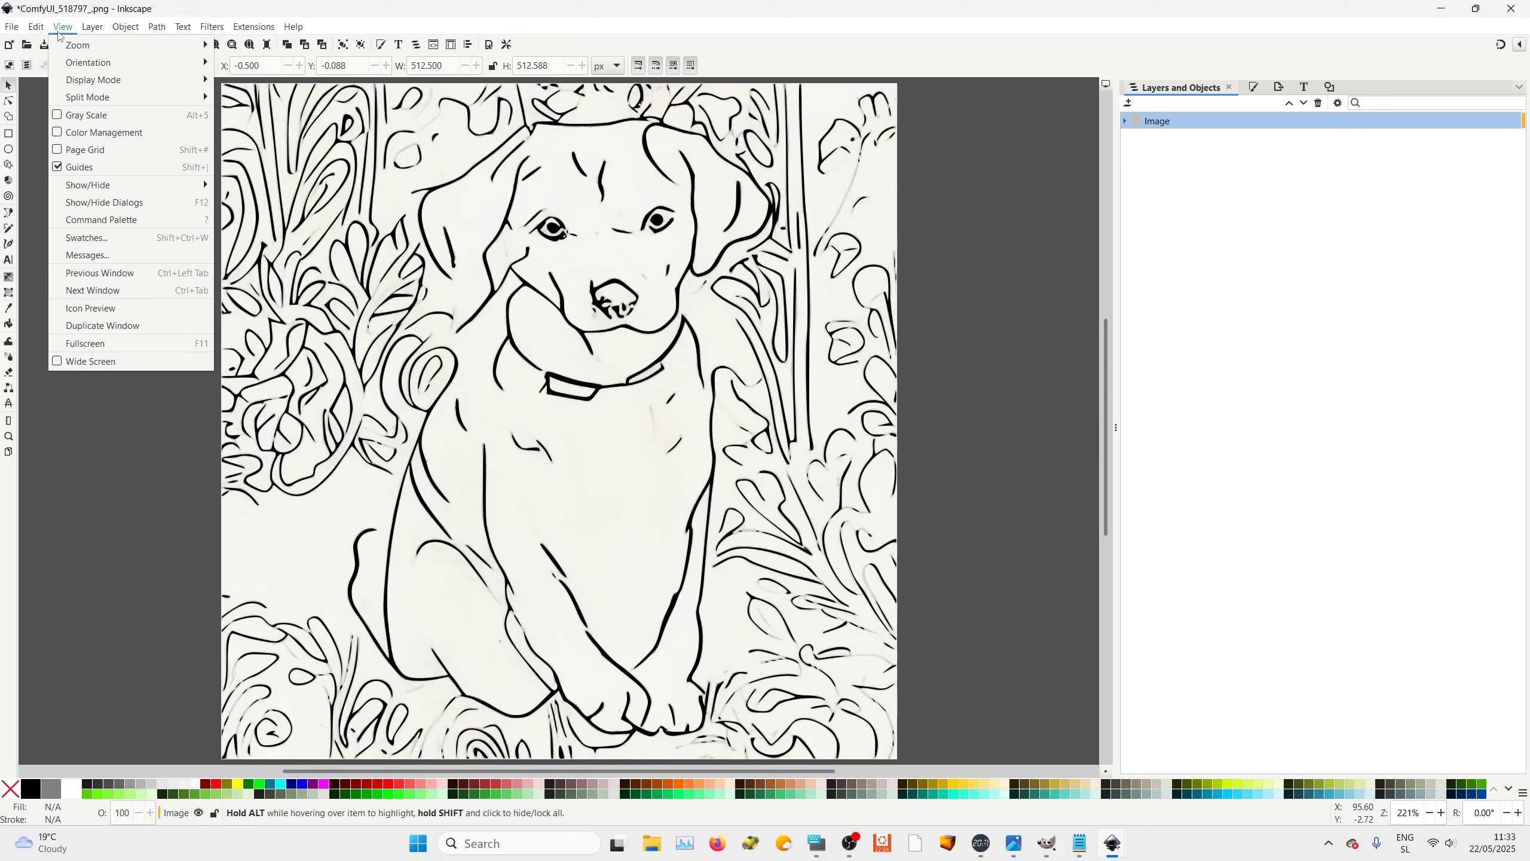
click(63, 27)
click(257, 28)
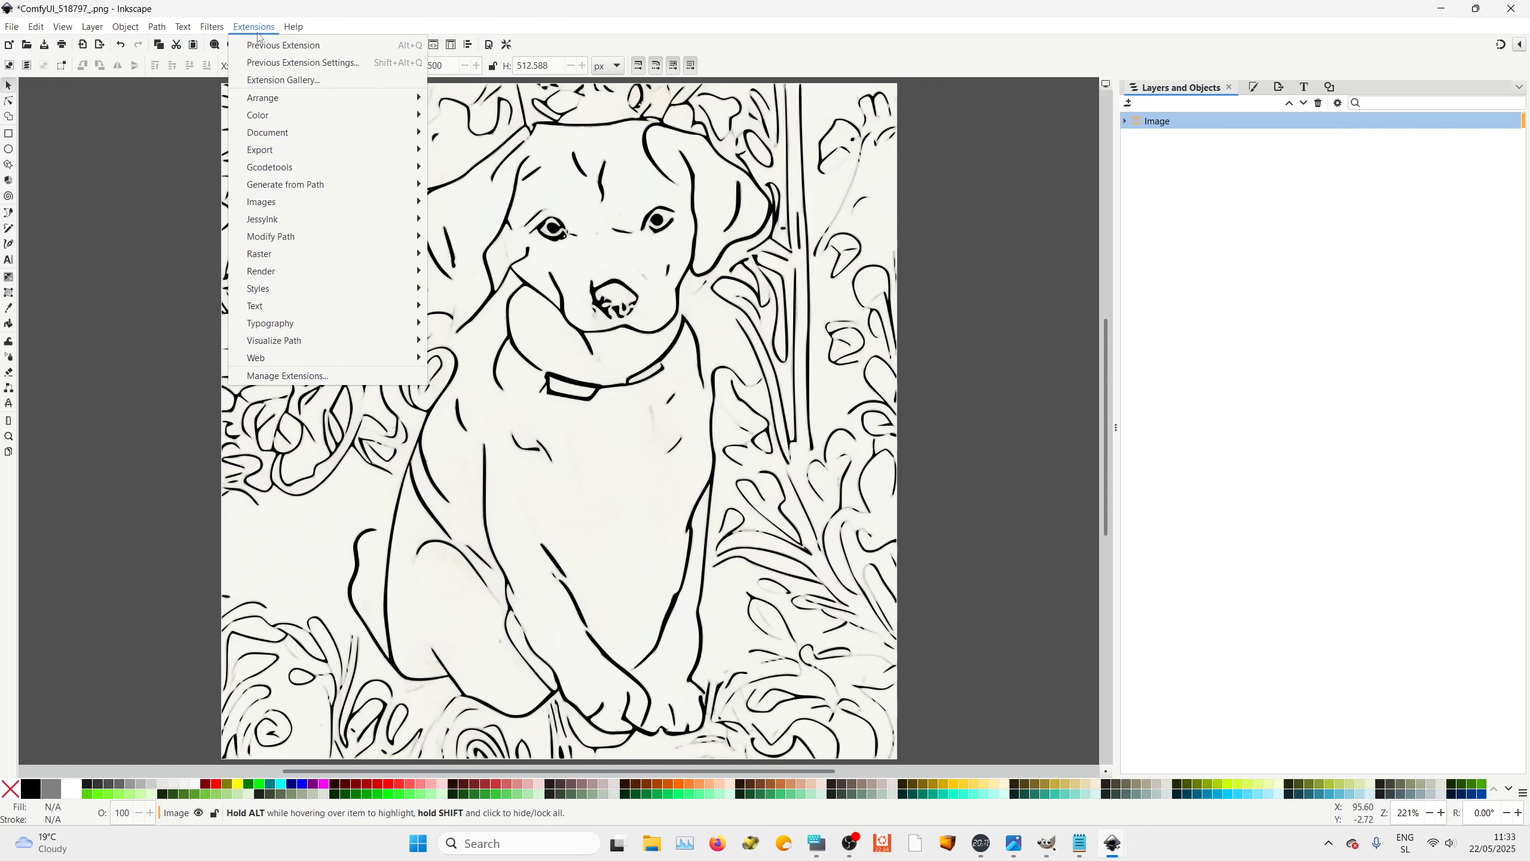
click(1424, 447)
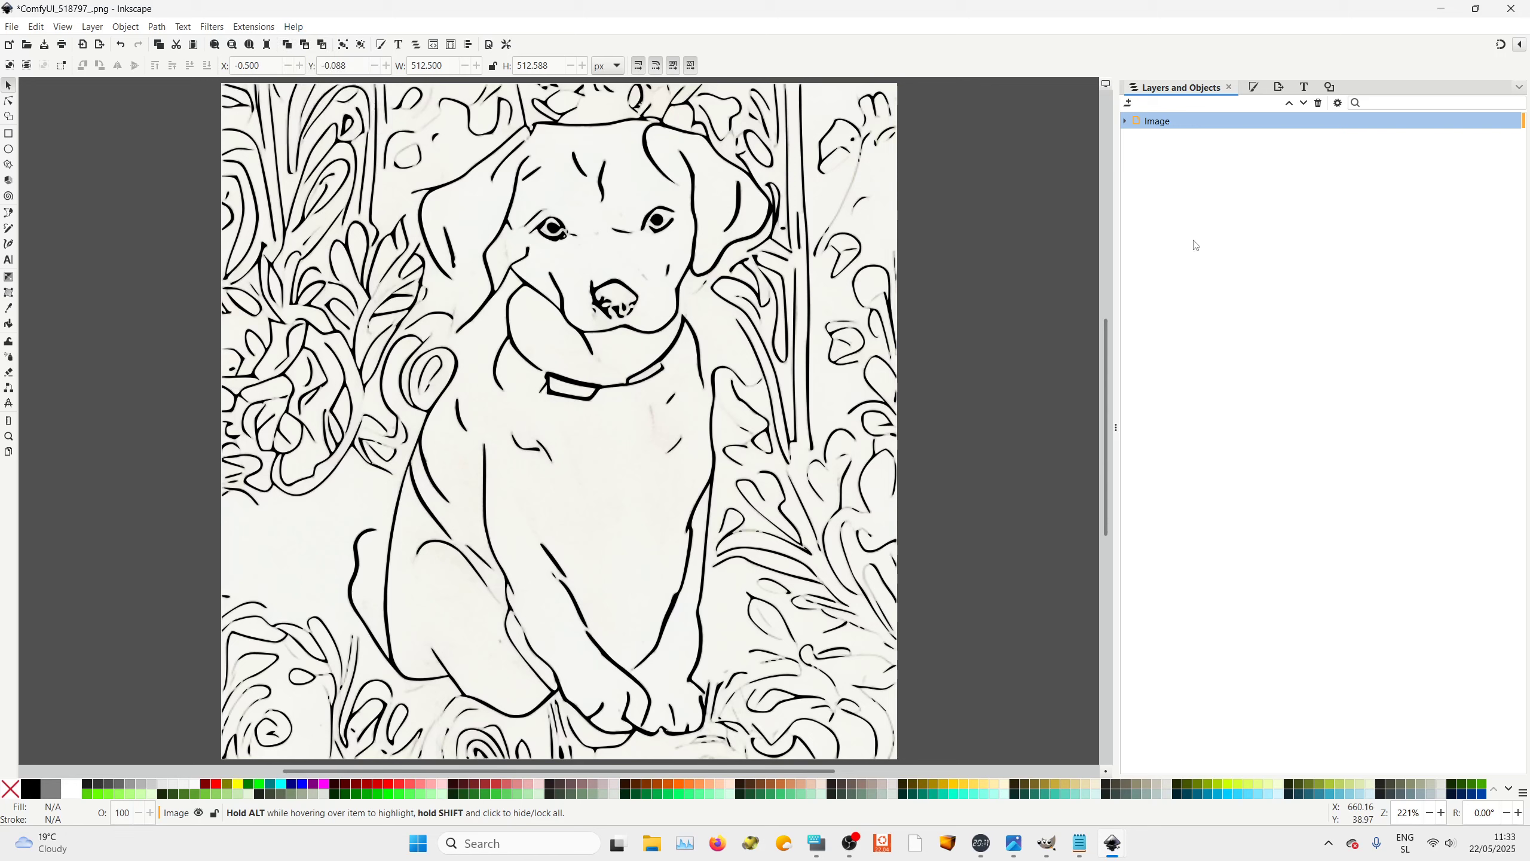
Expand the Image layer, hide the original bitmap image1 and delete it, keeping only the traced path
click(1125, 121)
click(1500, 154)
click(1500, 155)
click(1500, 154)
click(1500, 154)
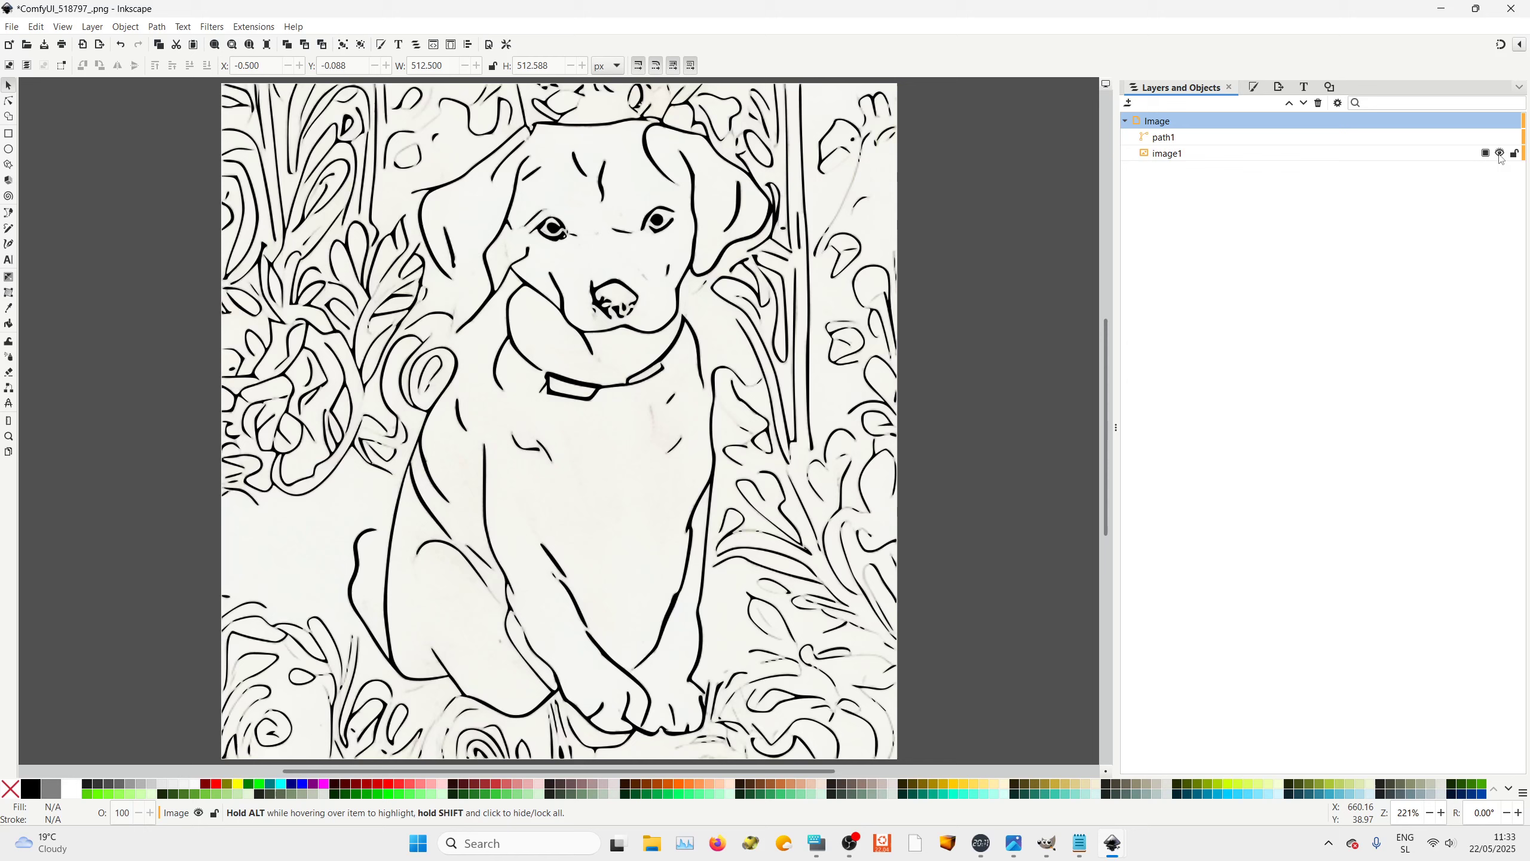
click(1501, 154)
click(1500, 154)
click(1500, 154)
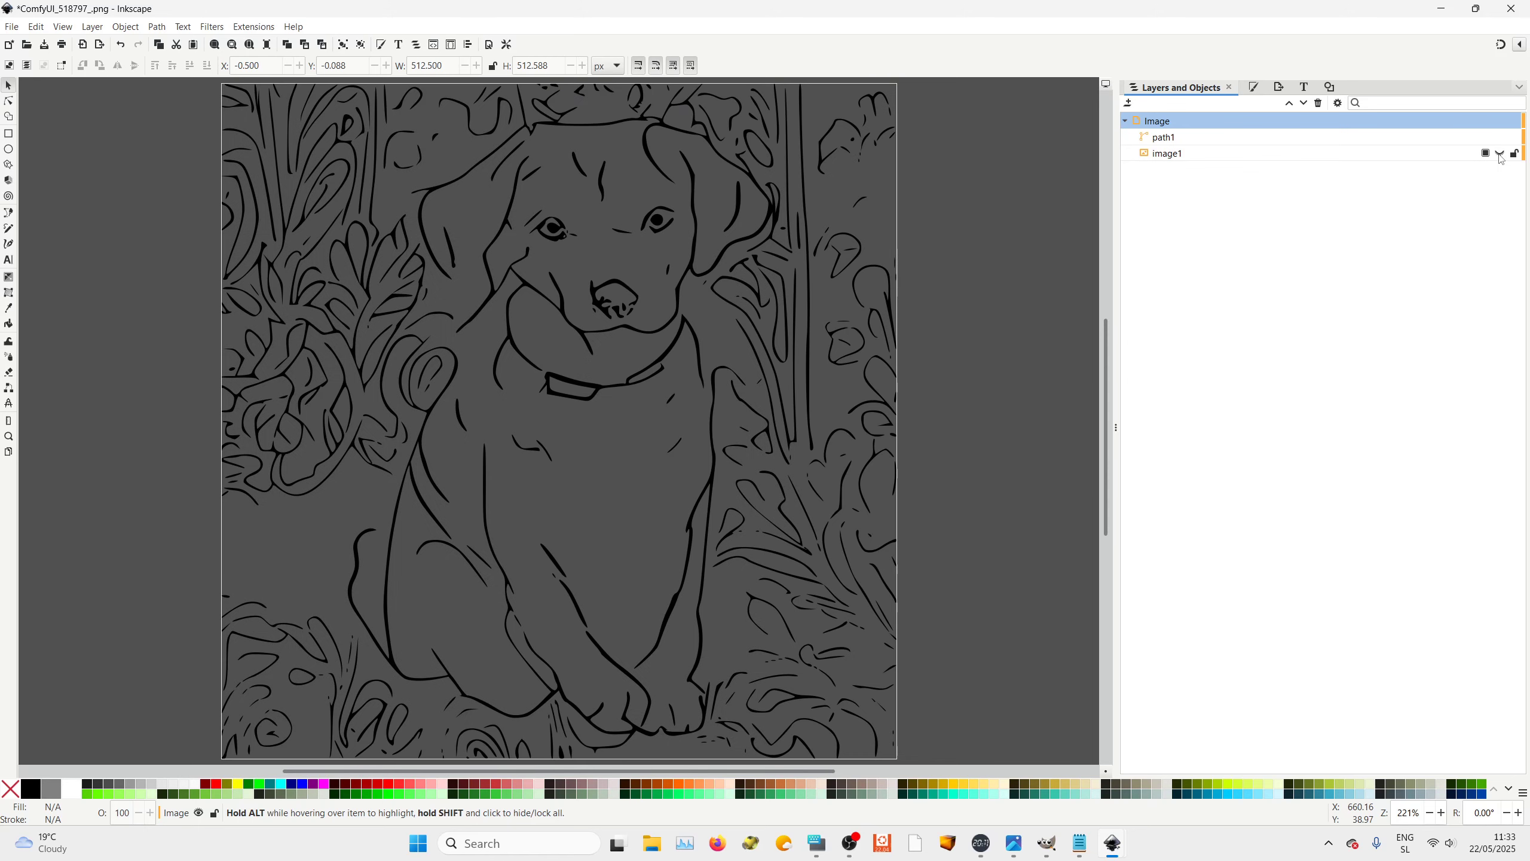
click(1167, 156)
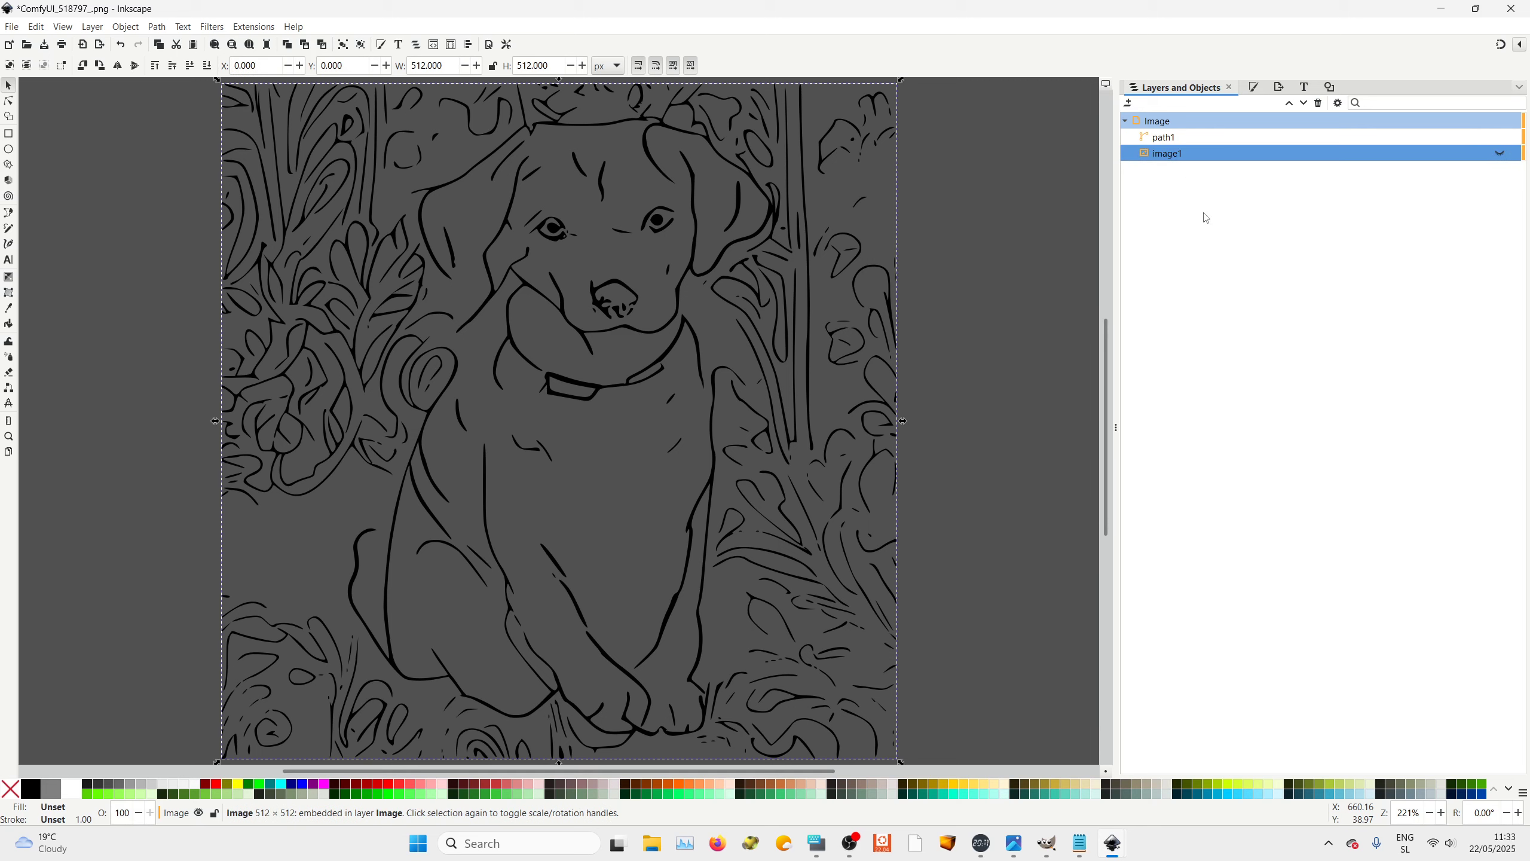
key(Delete)
Set the page background colour to white (lightness 100) in Document Properties
click(1161, 139)
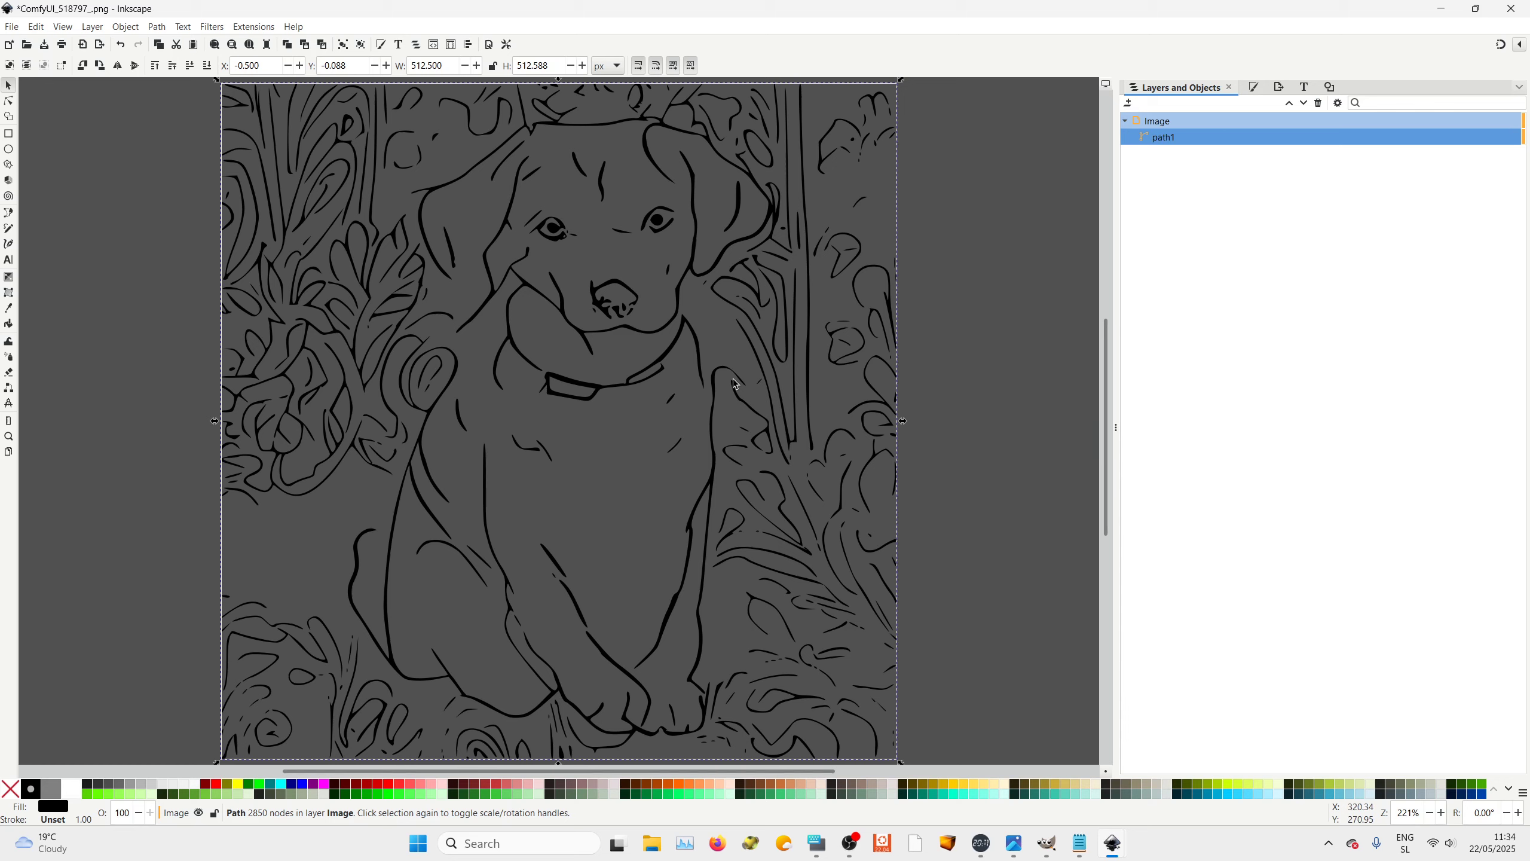
click(964, 328)
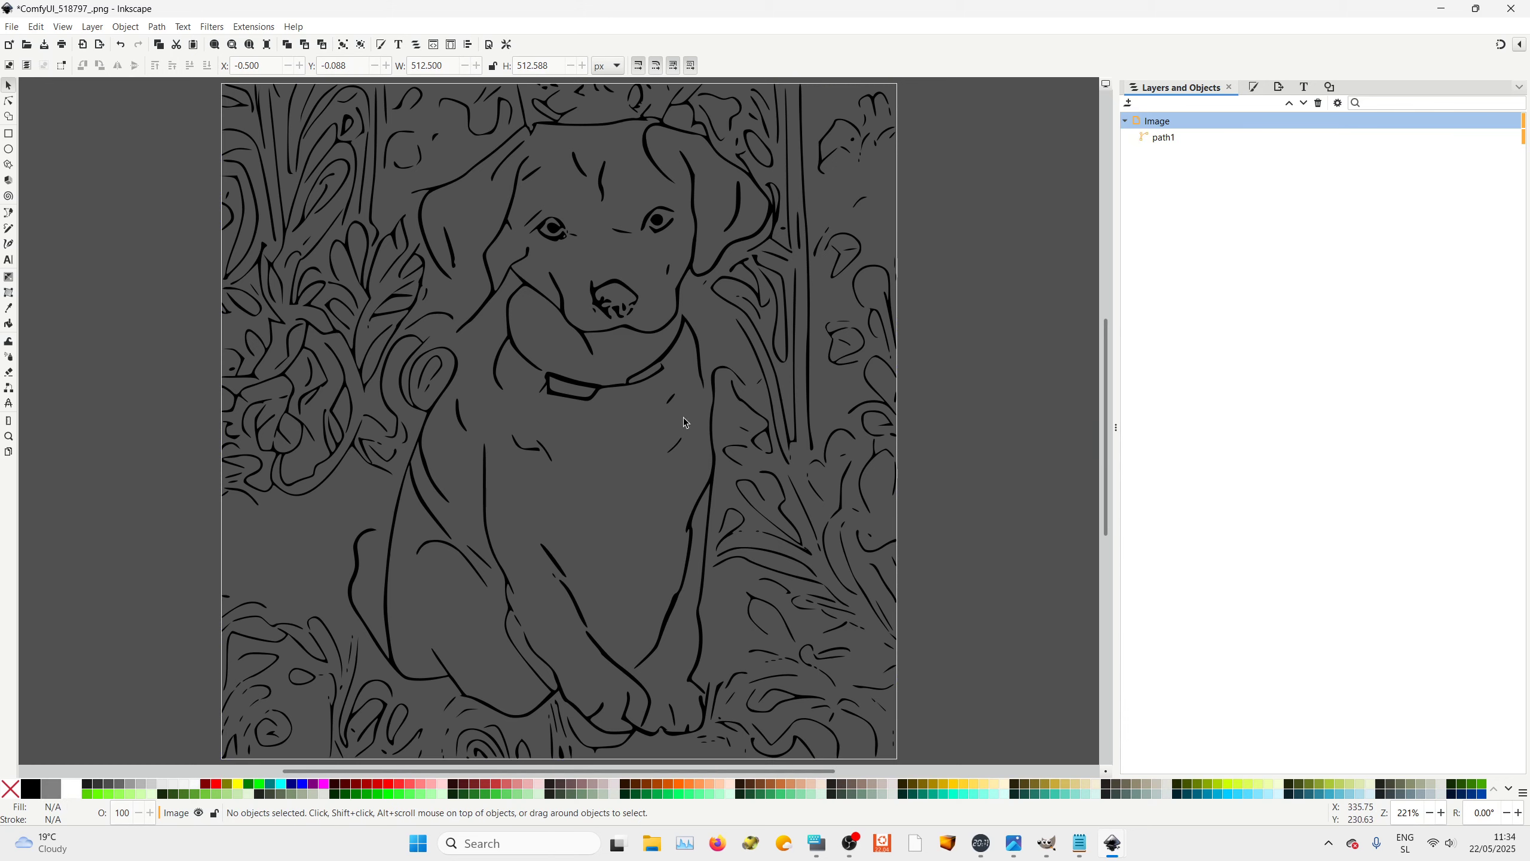
right_click(961, 286)
click(964, 329)
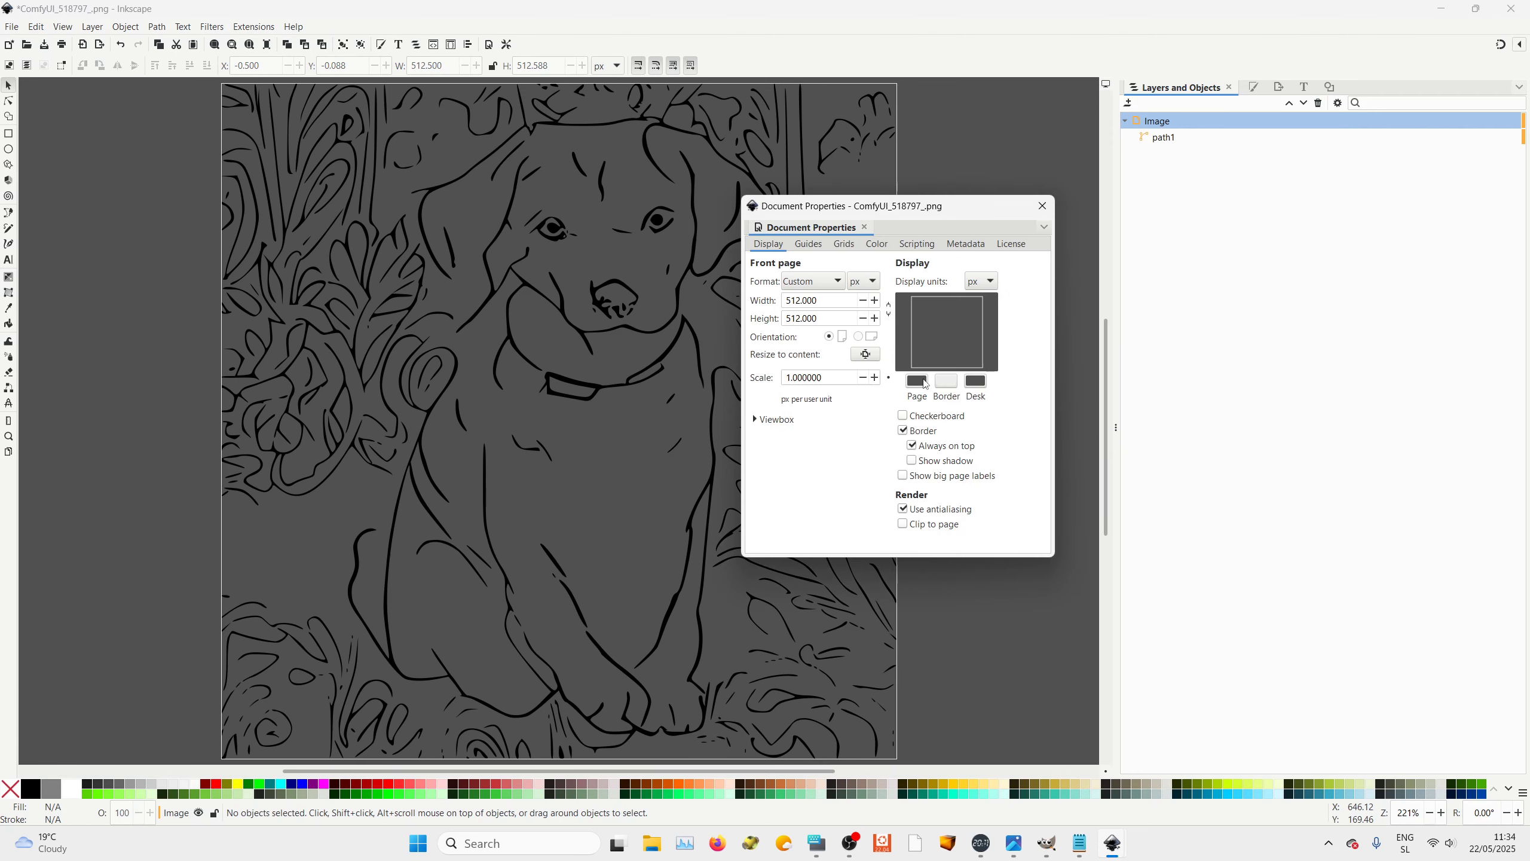
click(917, 380)
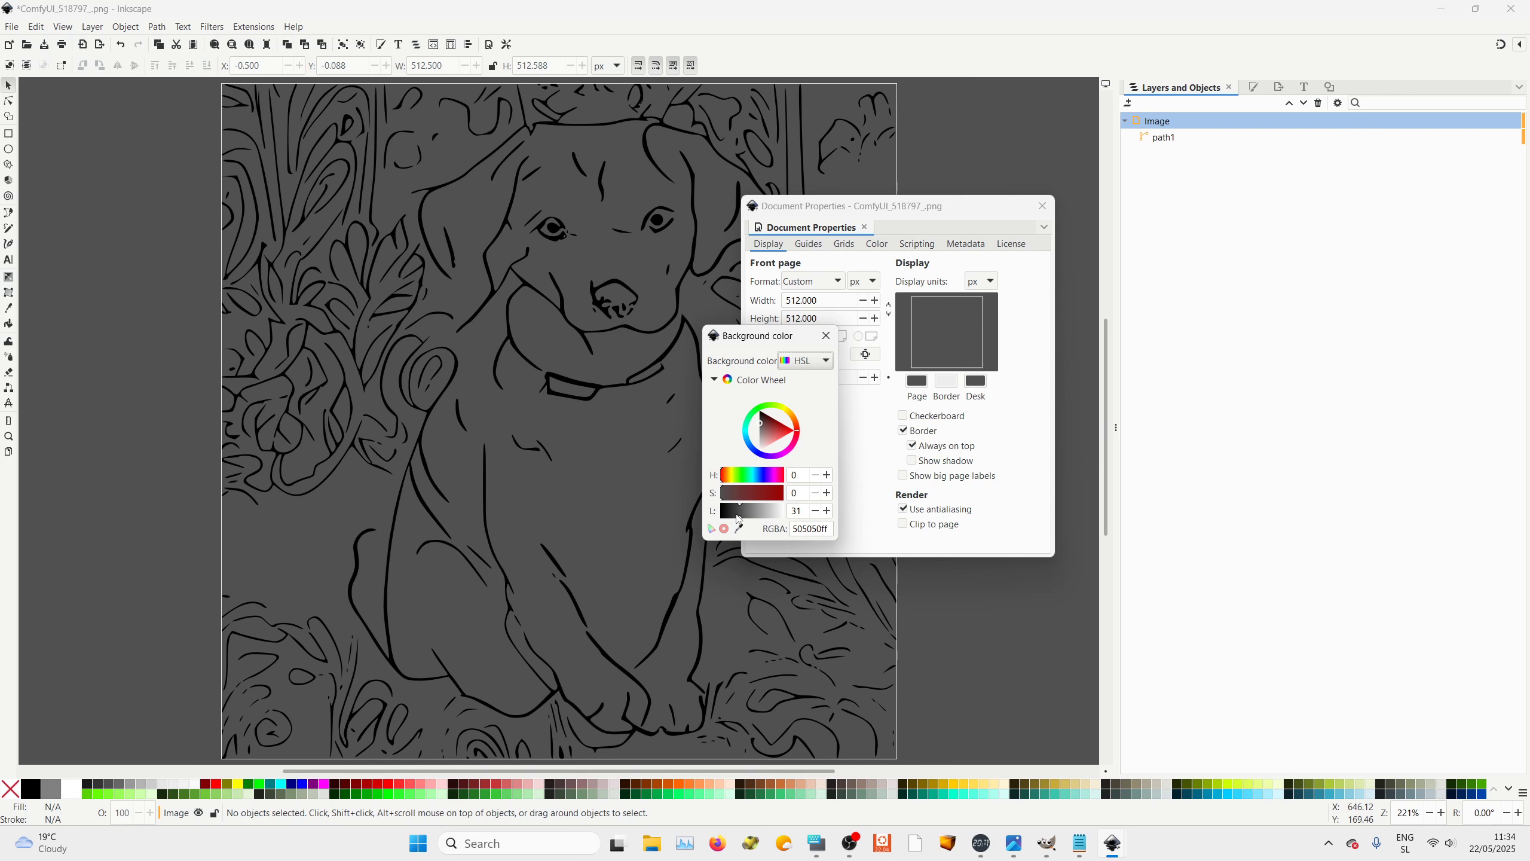
drag(739, 519, 788, 522)
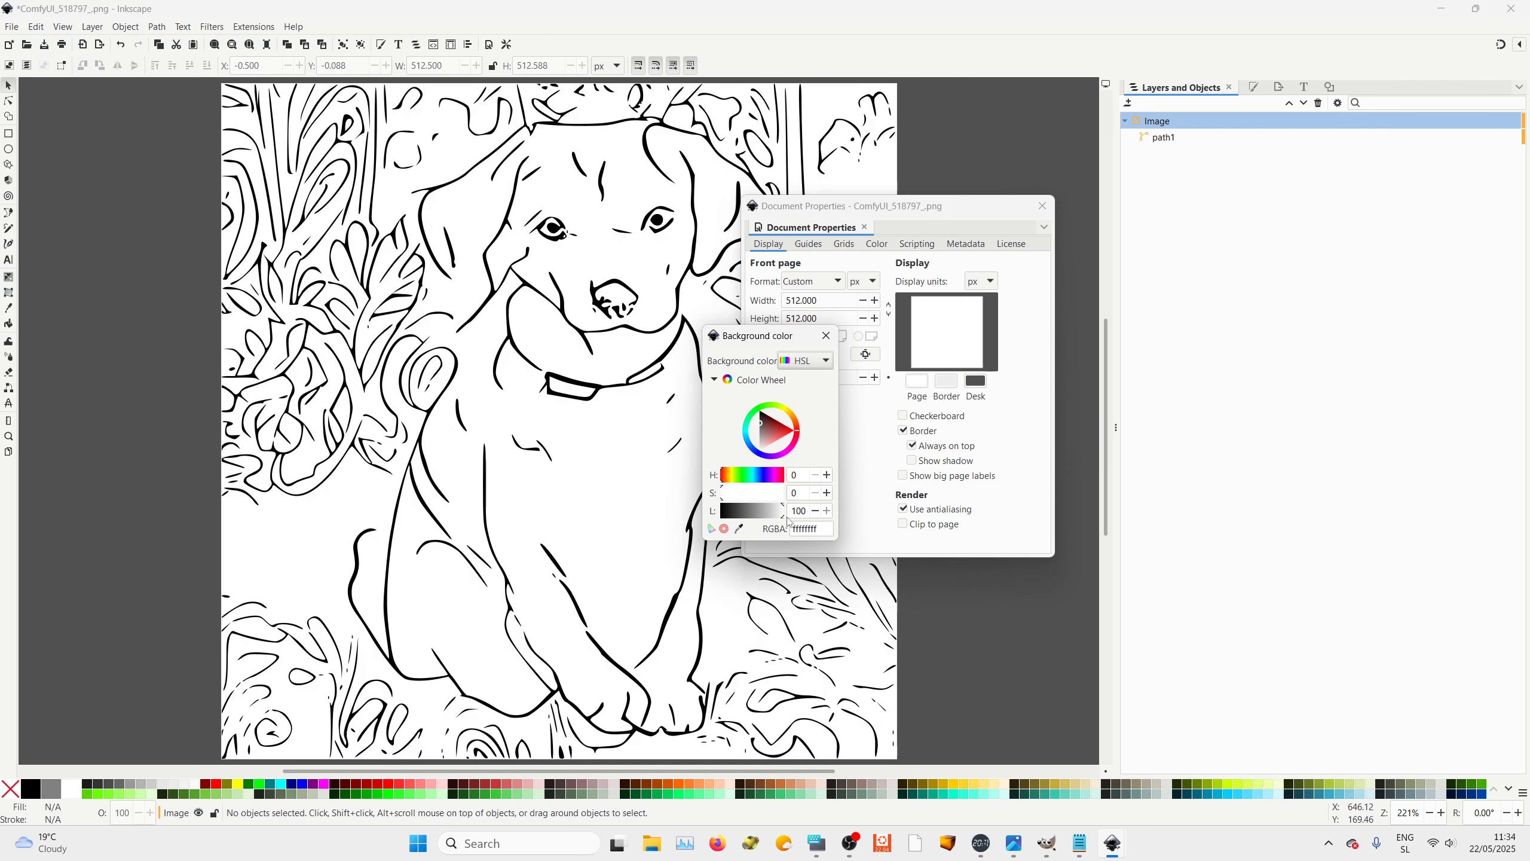
click(826, 336)
click(1036, 208)
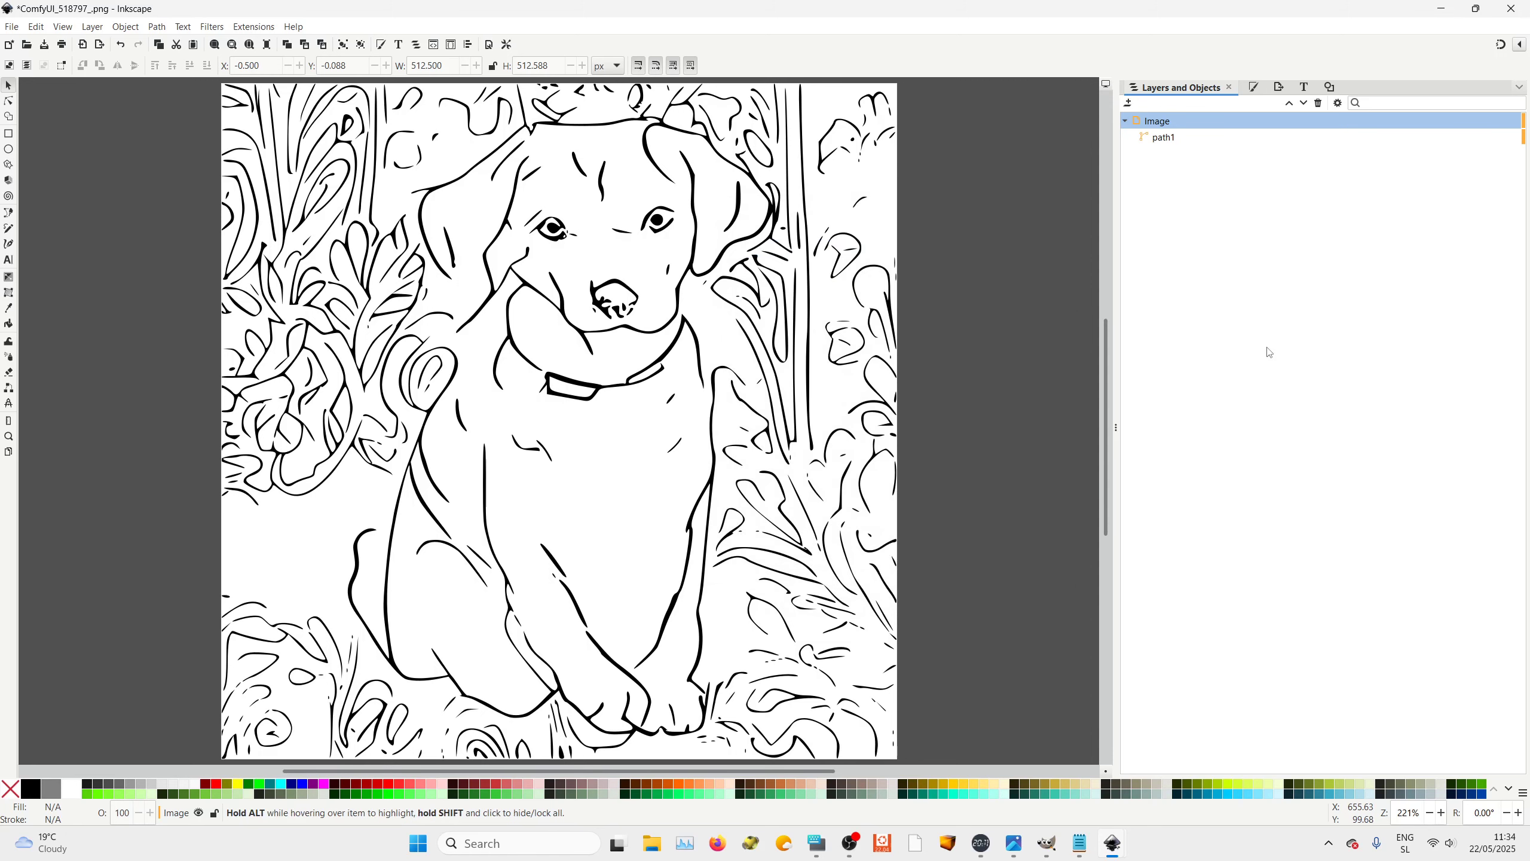
Select the traced path, switch the toolbar units to mm and resize it to 100 mm wide and 100 mm high
click(1160, 138)
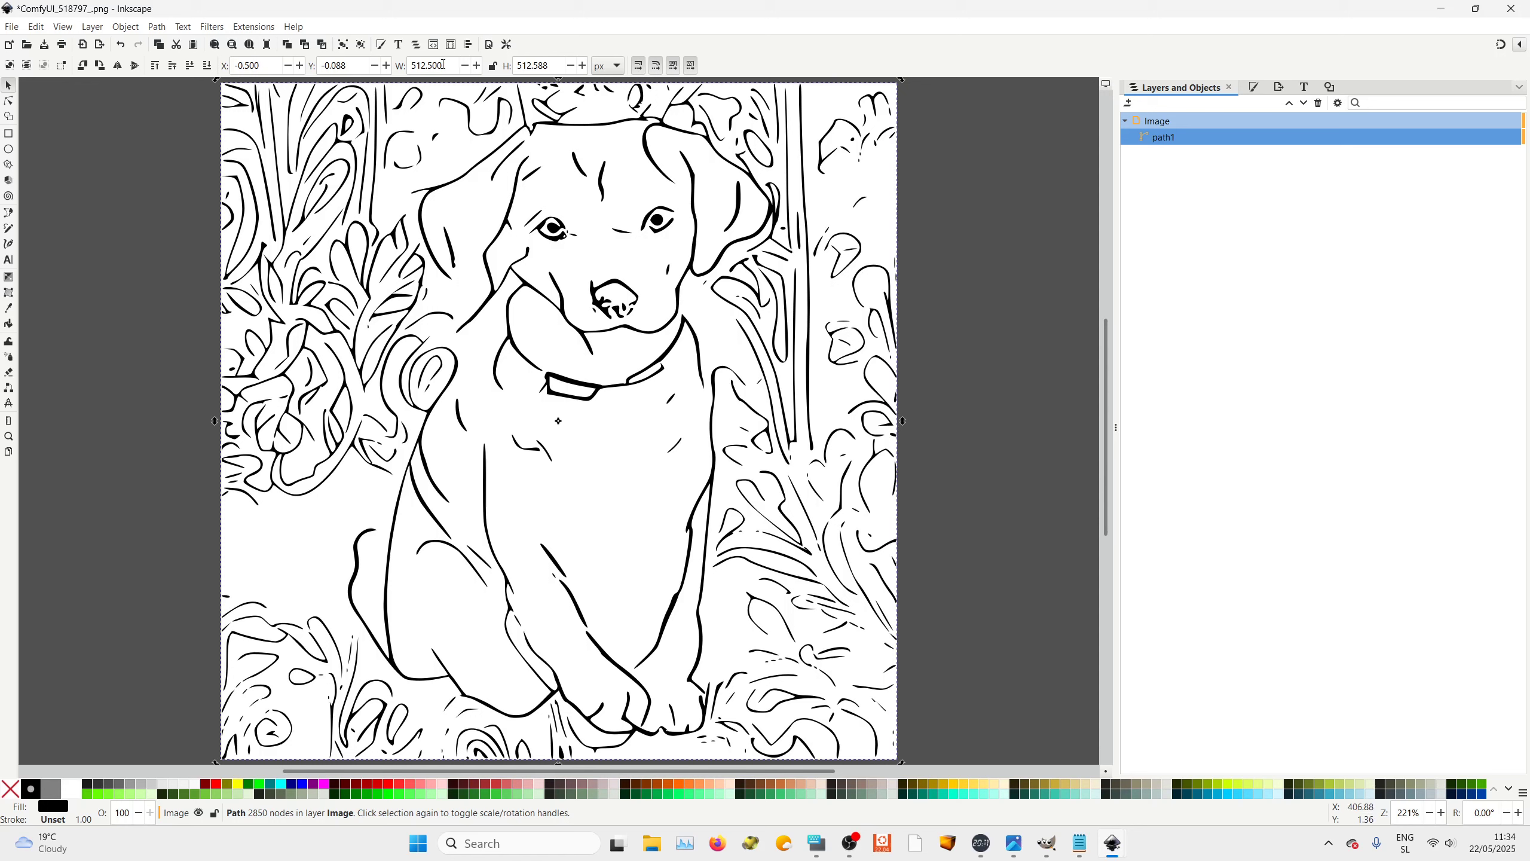
click(608, 67)
click(599, 49)
click(536, 65)
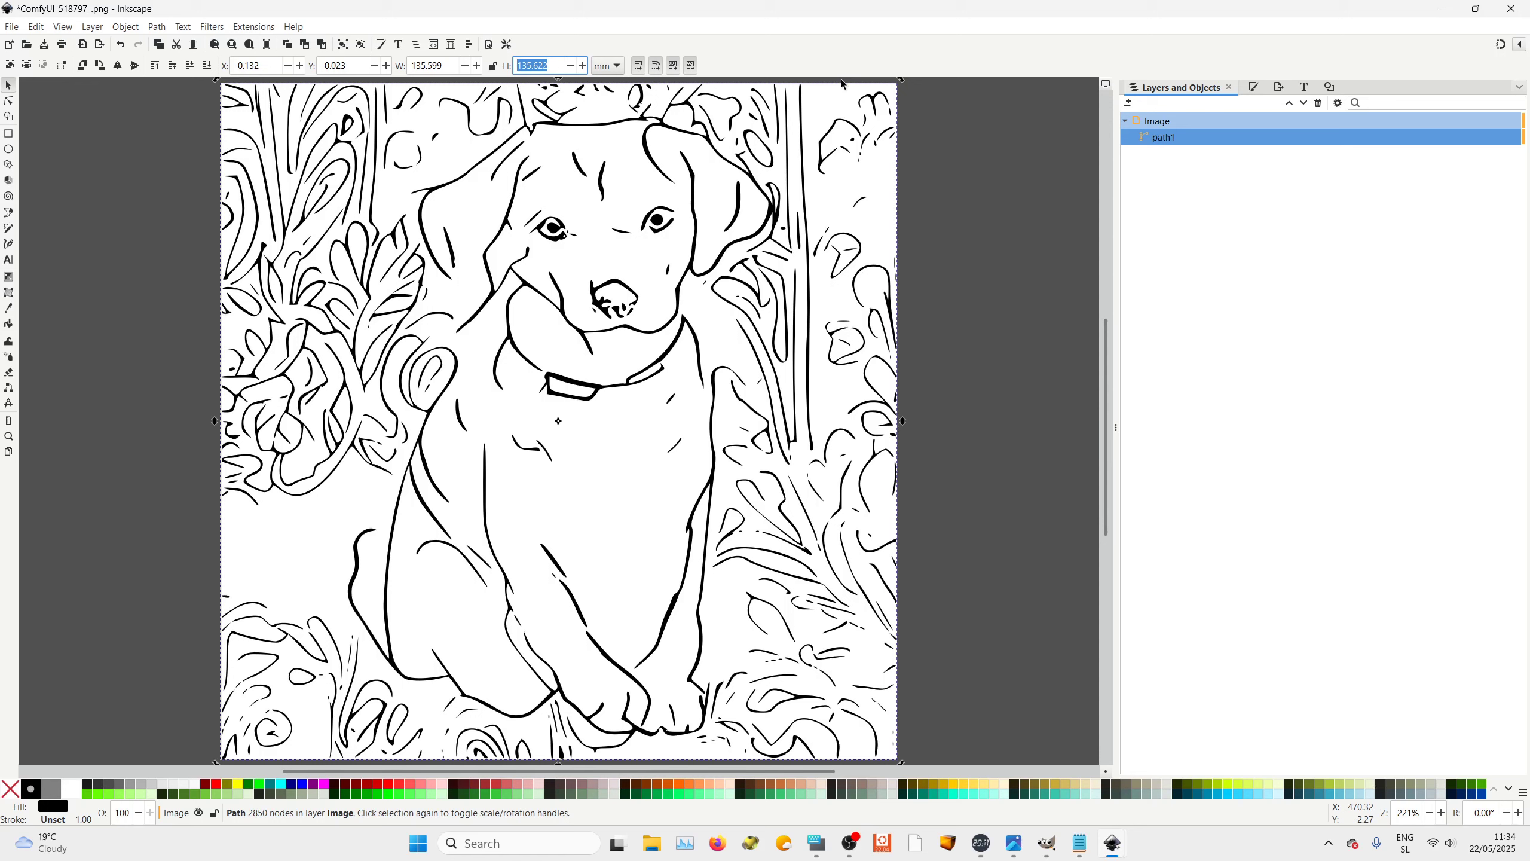
text(100)
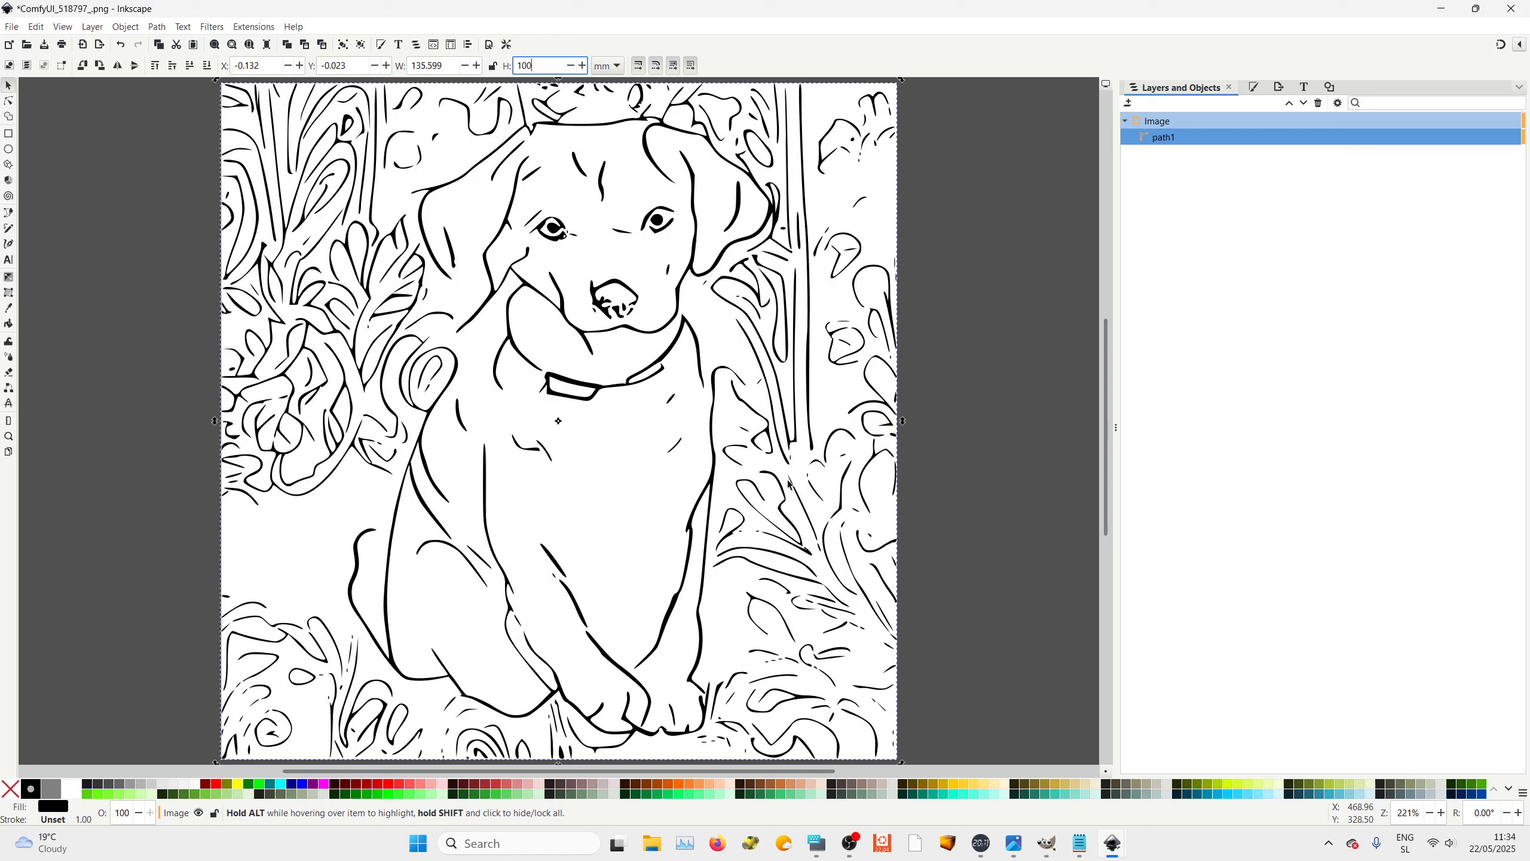
drag(456, 63, 380, 67)
text(1)
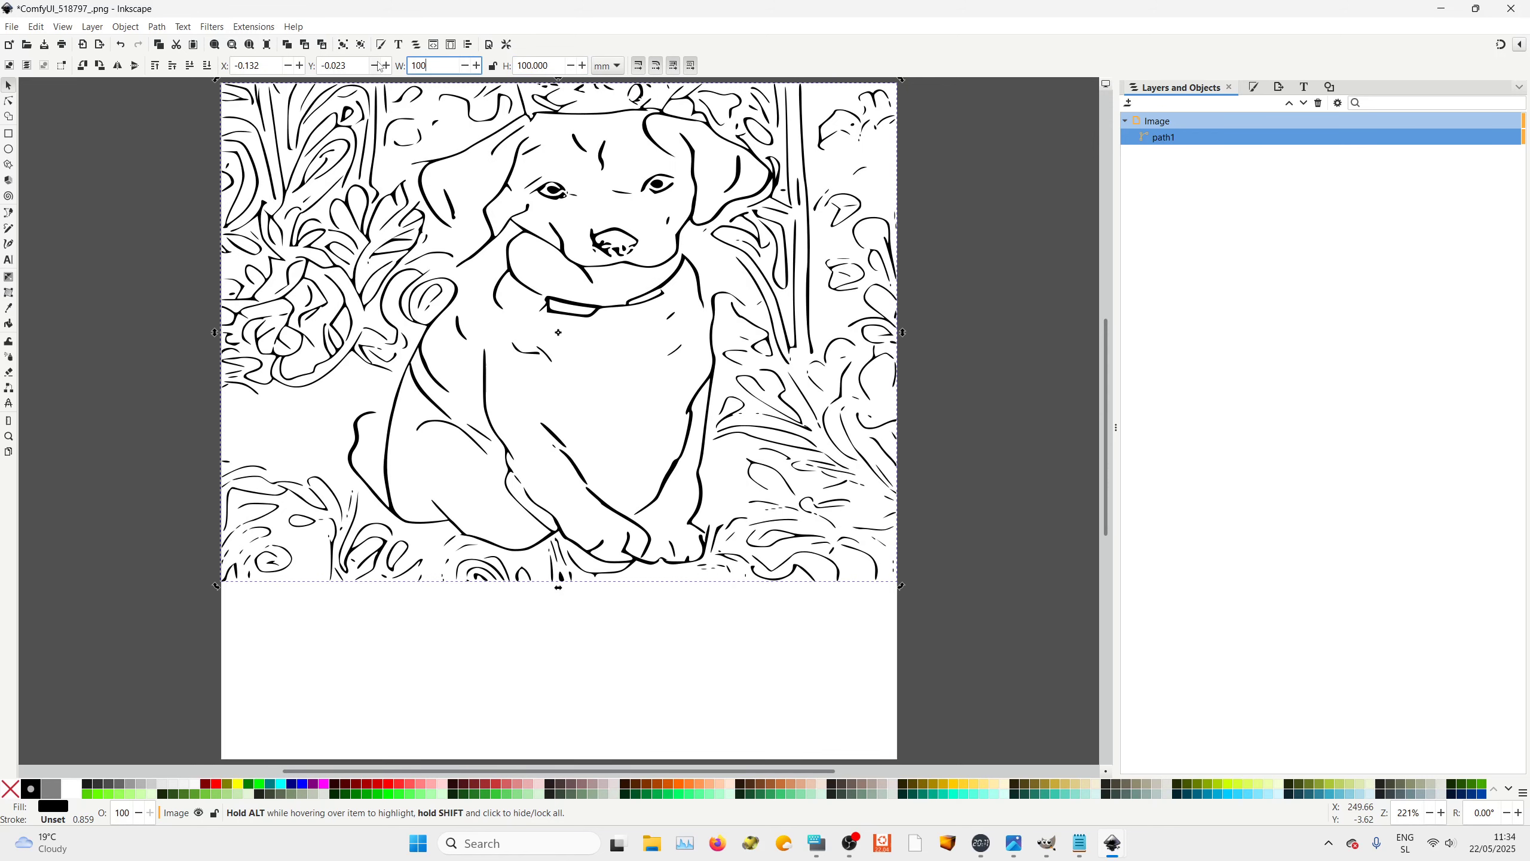
text(00)
key(Return)
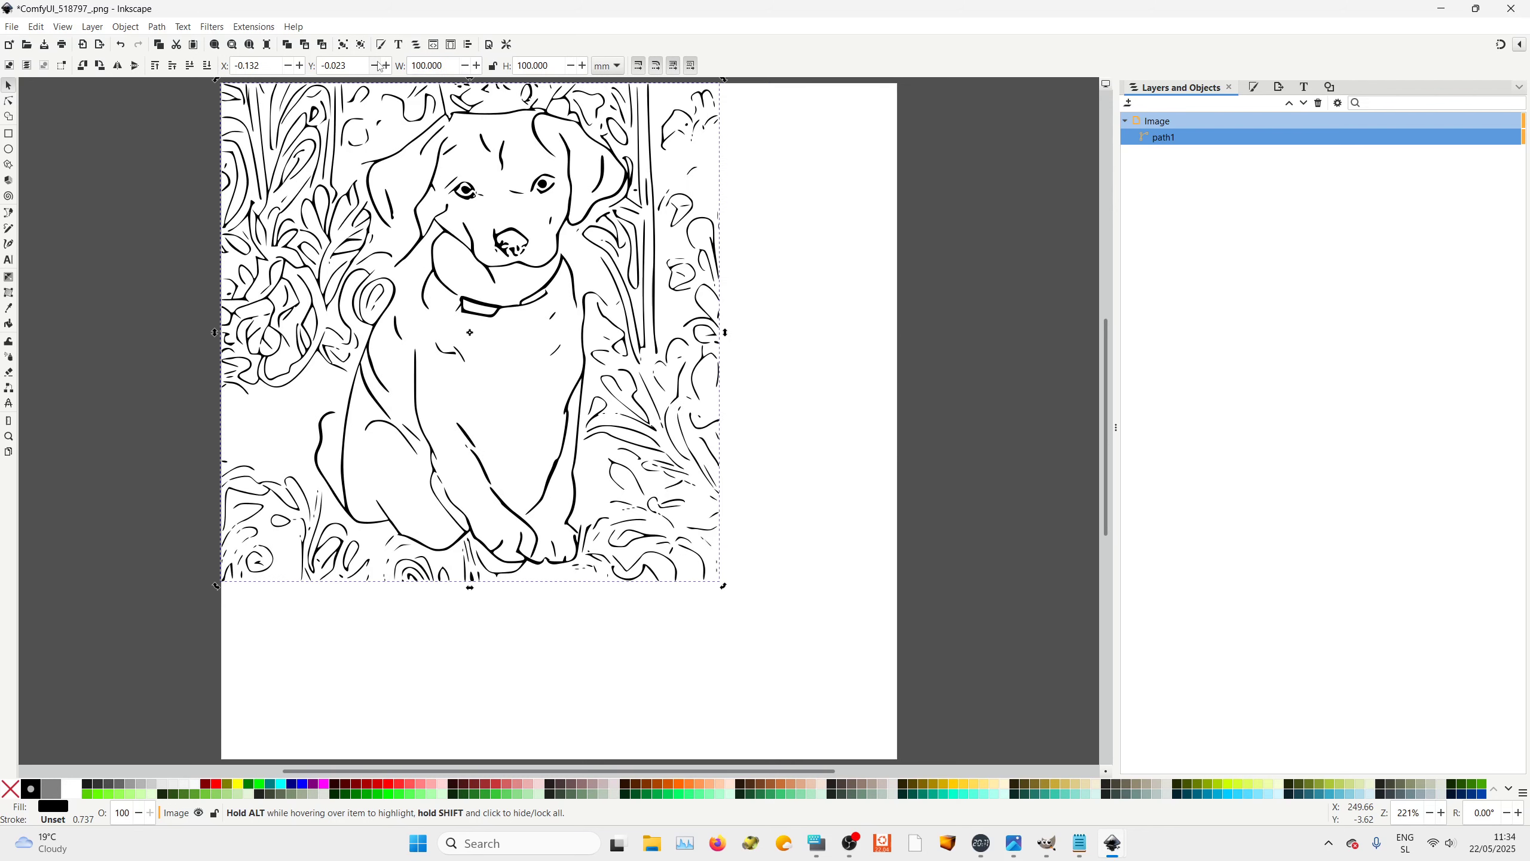
Position the path at X 0 and Y 0
triple_click(260, 63)
text(0)
key(Tab)
text(0)
key(Tab)
key(Tab)
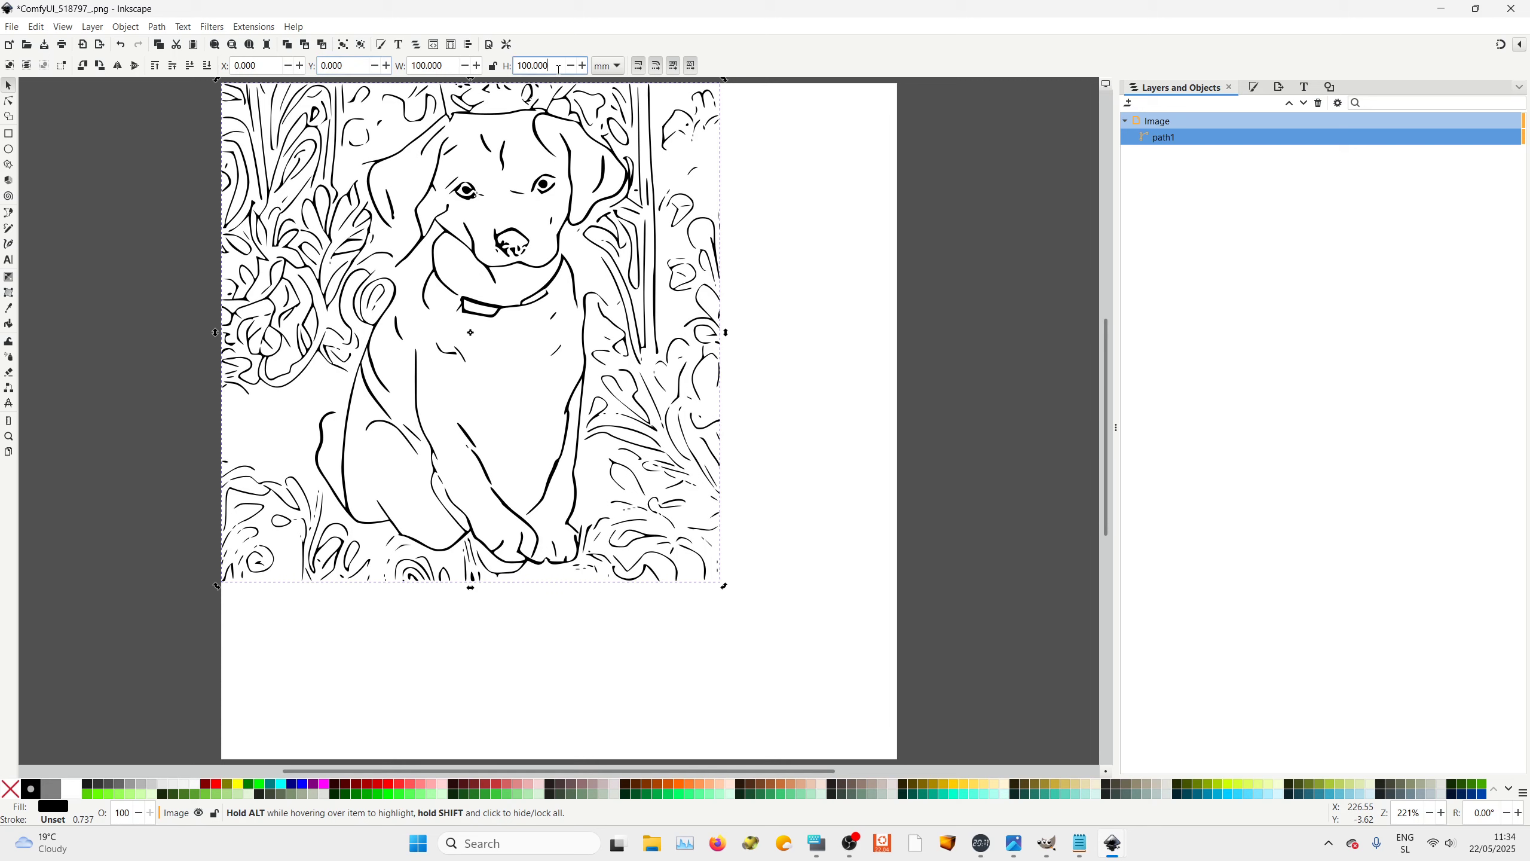
In Document Properties, switch the page units to mm and set the page width to 100 mm
click(11, 28)
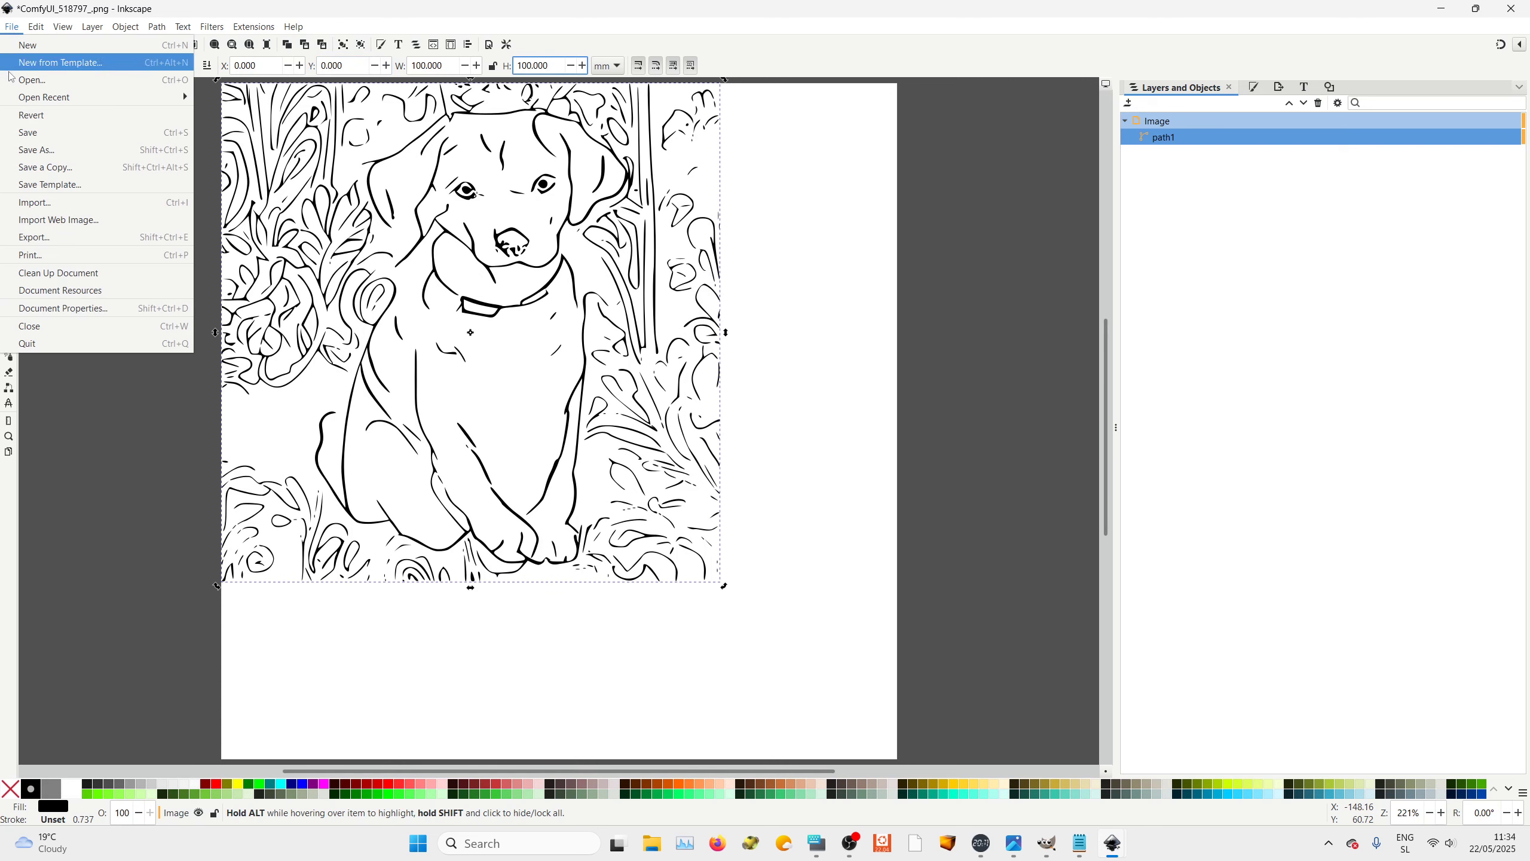
click(57, 313)
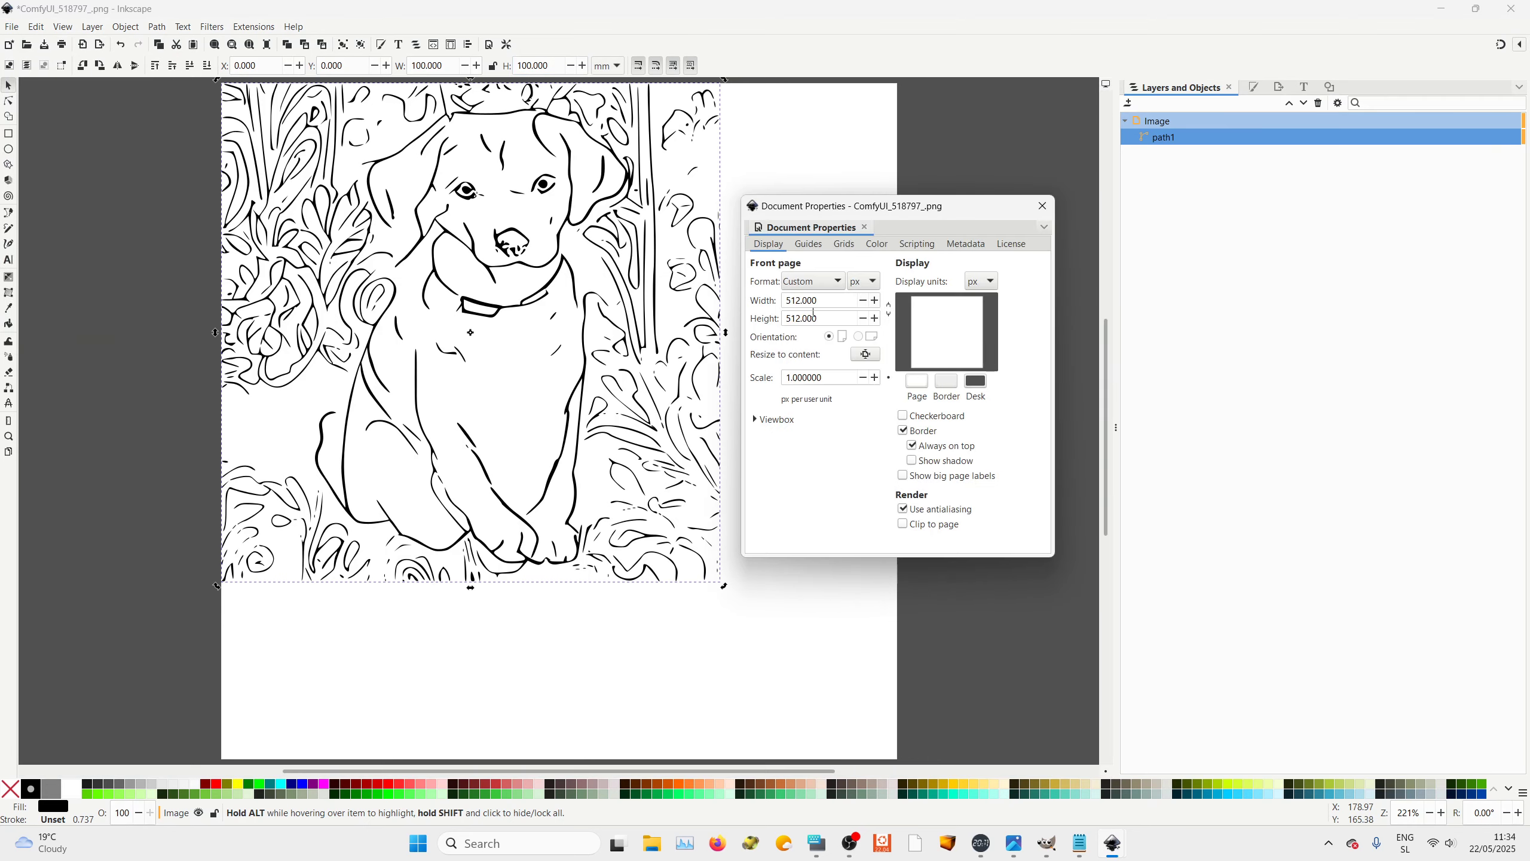
click(872, 282)
click(877, 268)
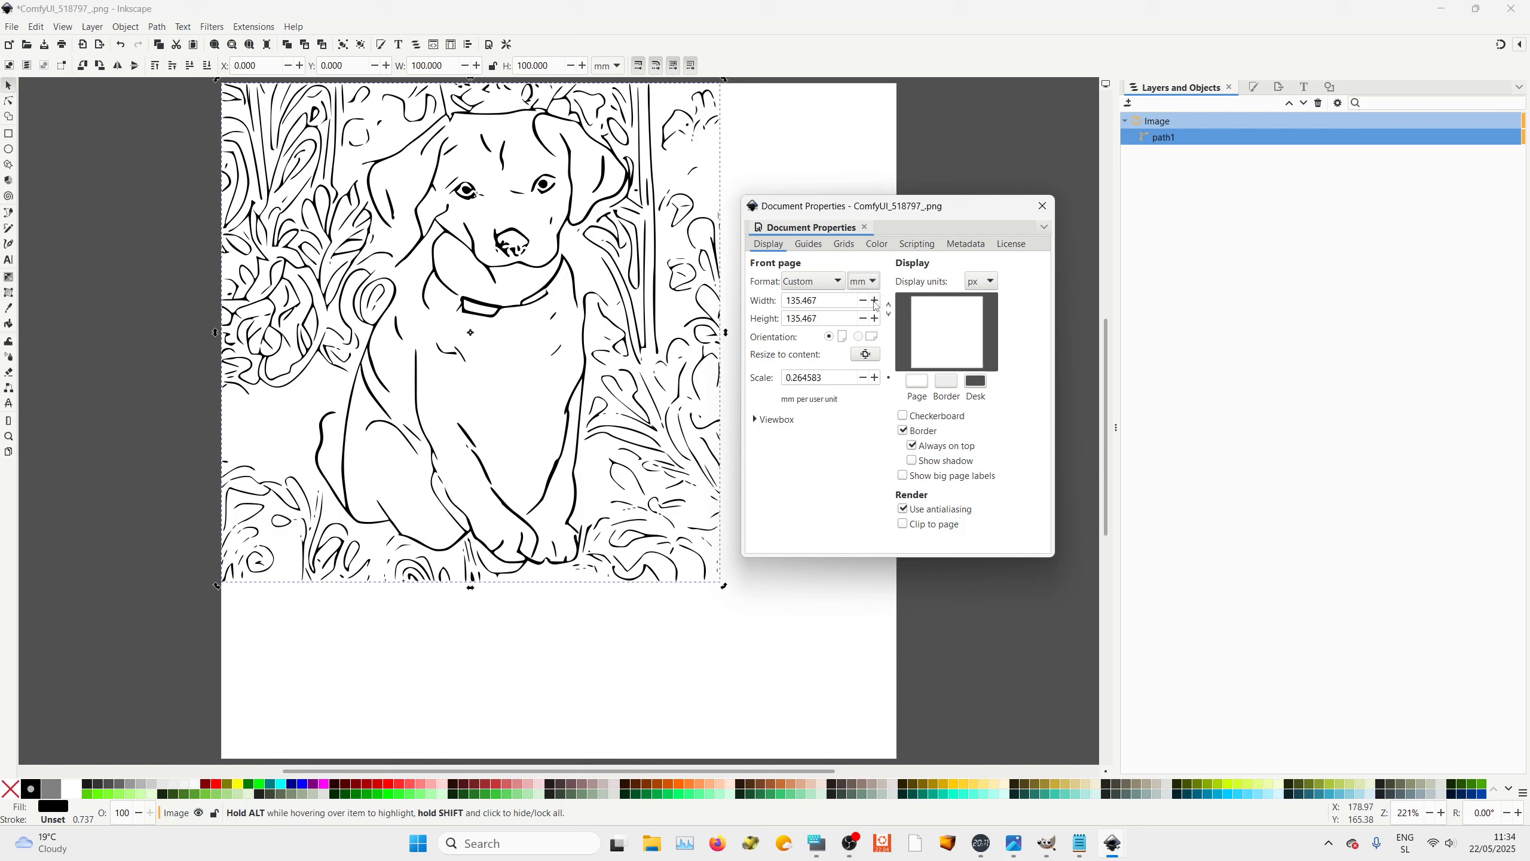
drag(828, 303, 790, 319)
text(100)
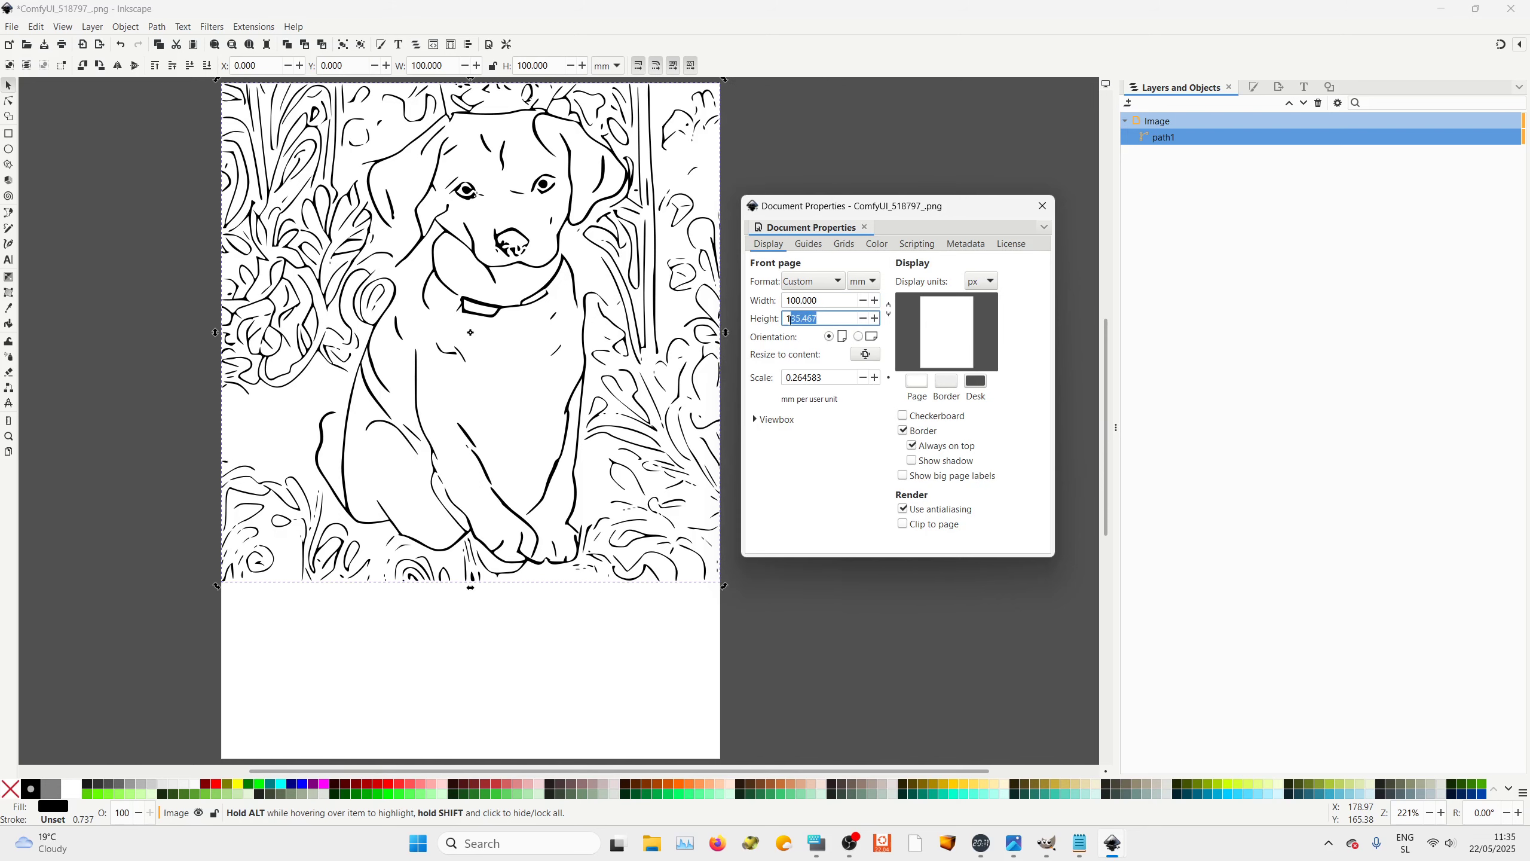
key(BackSpace)
click(1042, 206)
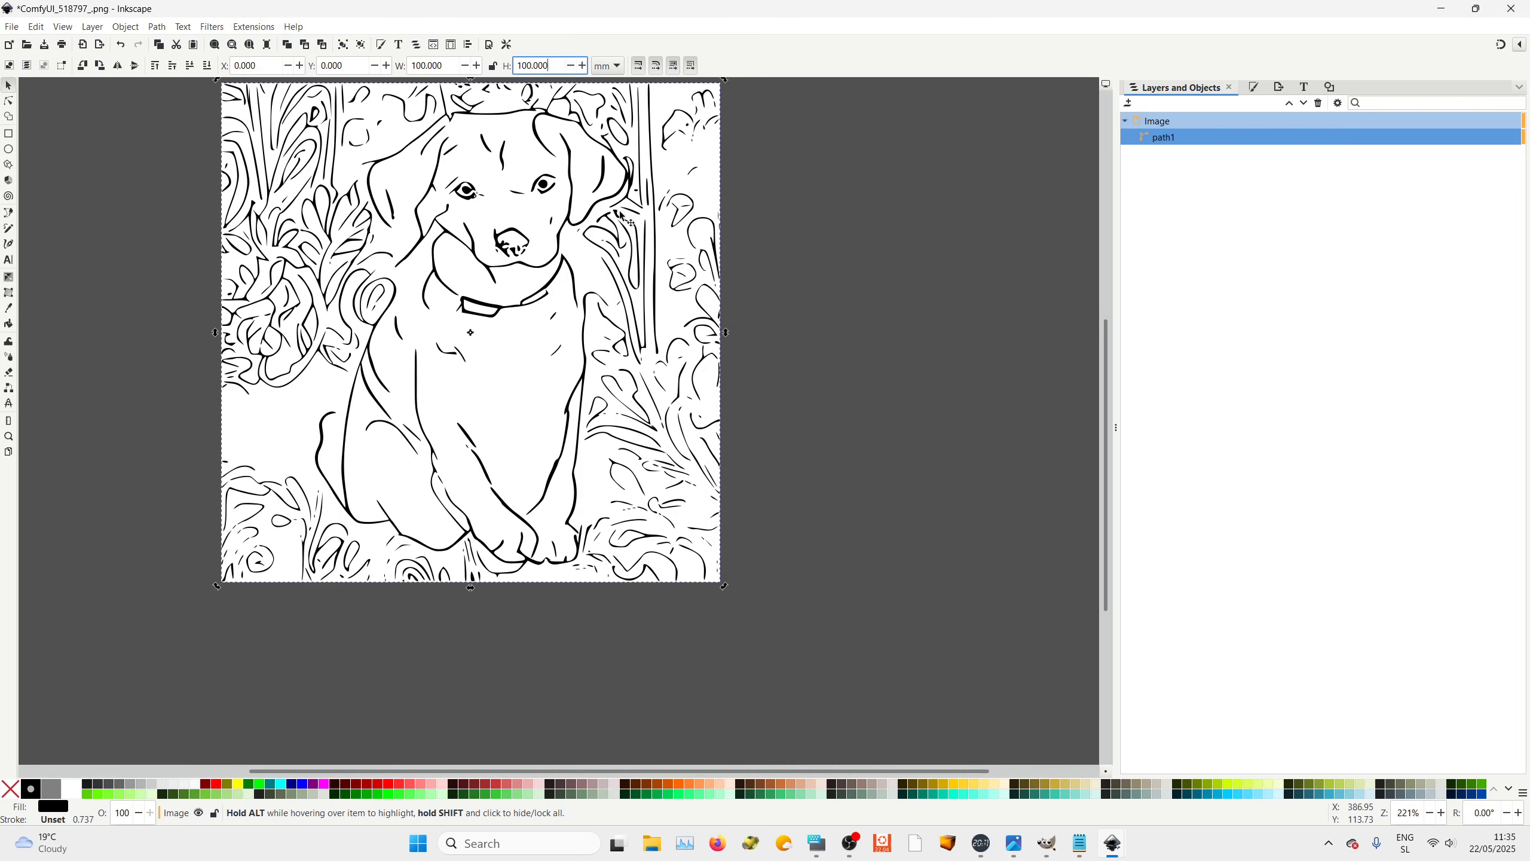
key(Return)
Open the Export dialog, set the export area to Page and enable Export Selected Only
key(ctrl+shift+e)
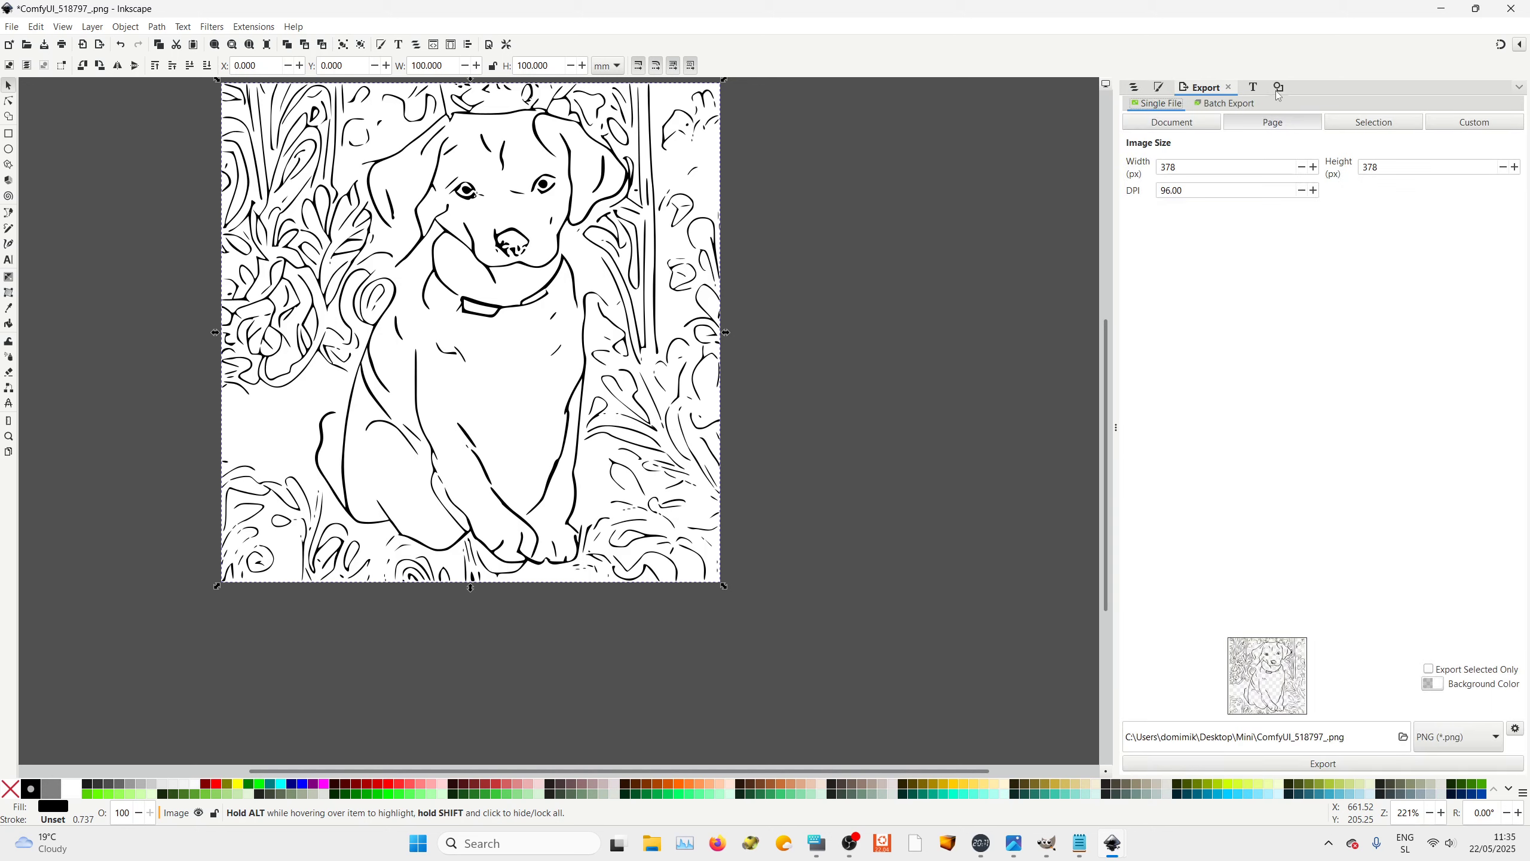
click(12, 26)
click(27, 237)
click(1175, 123)
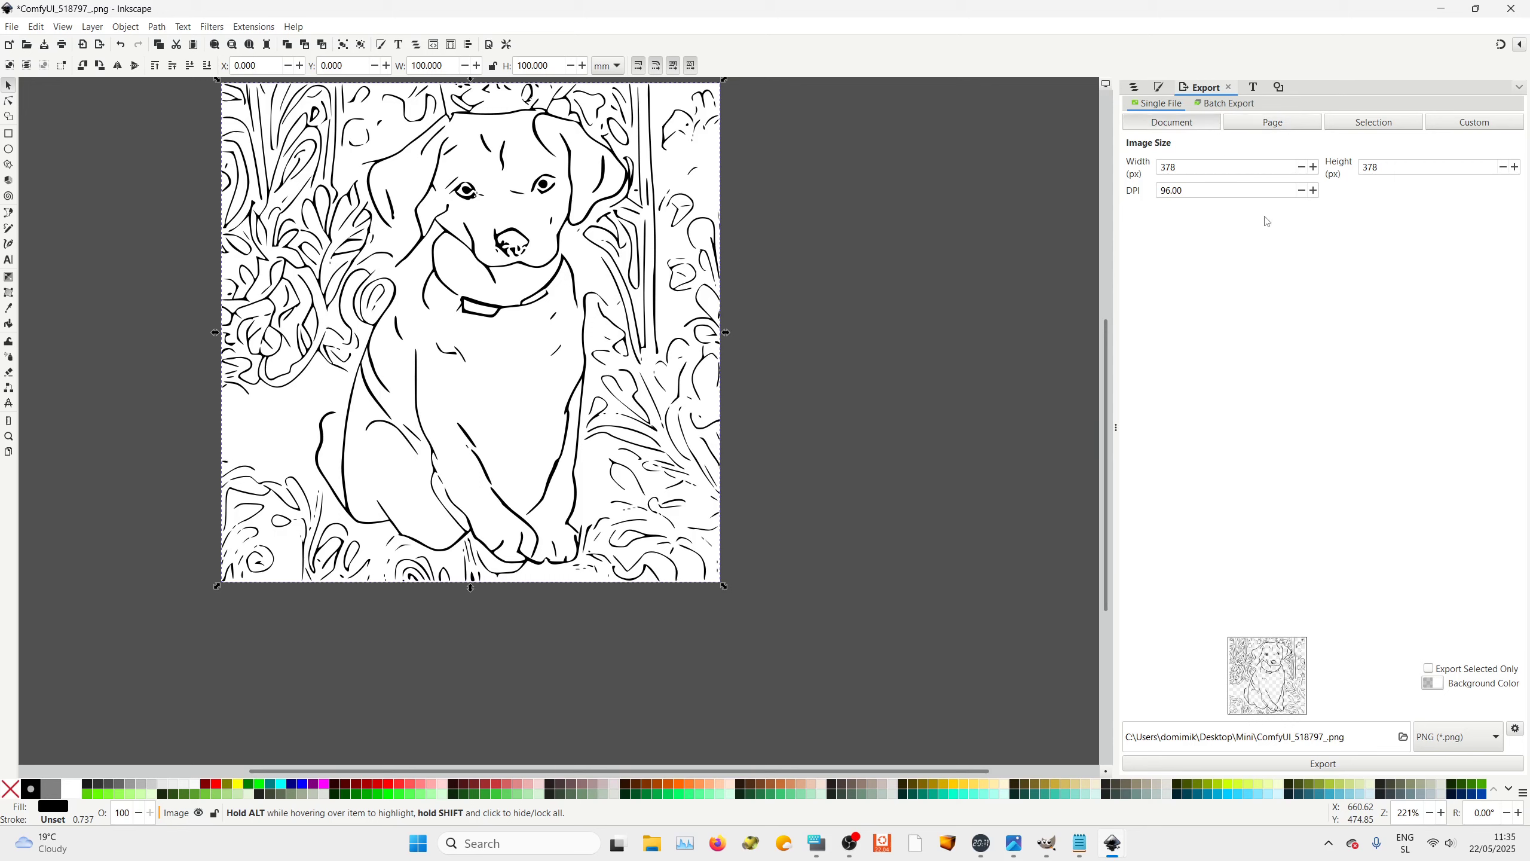
click(1280, 124)
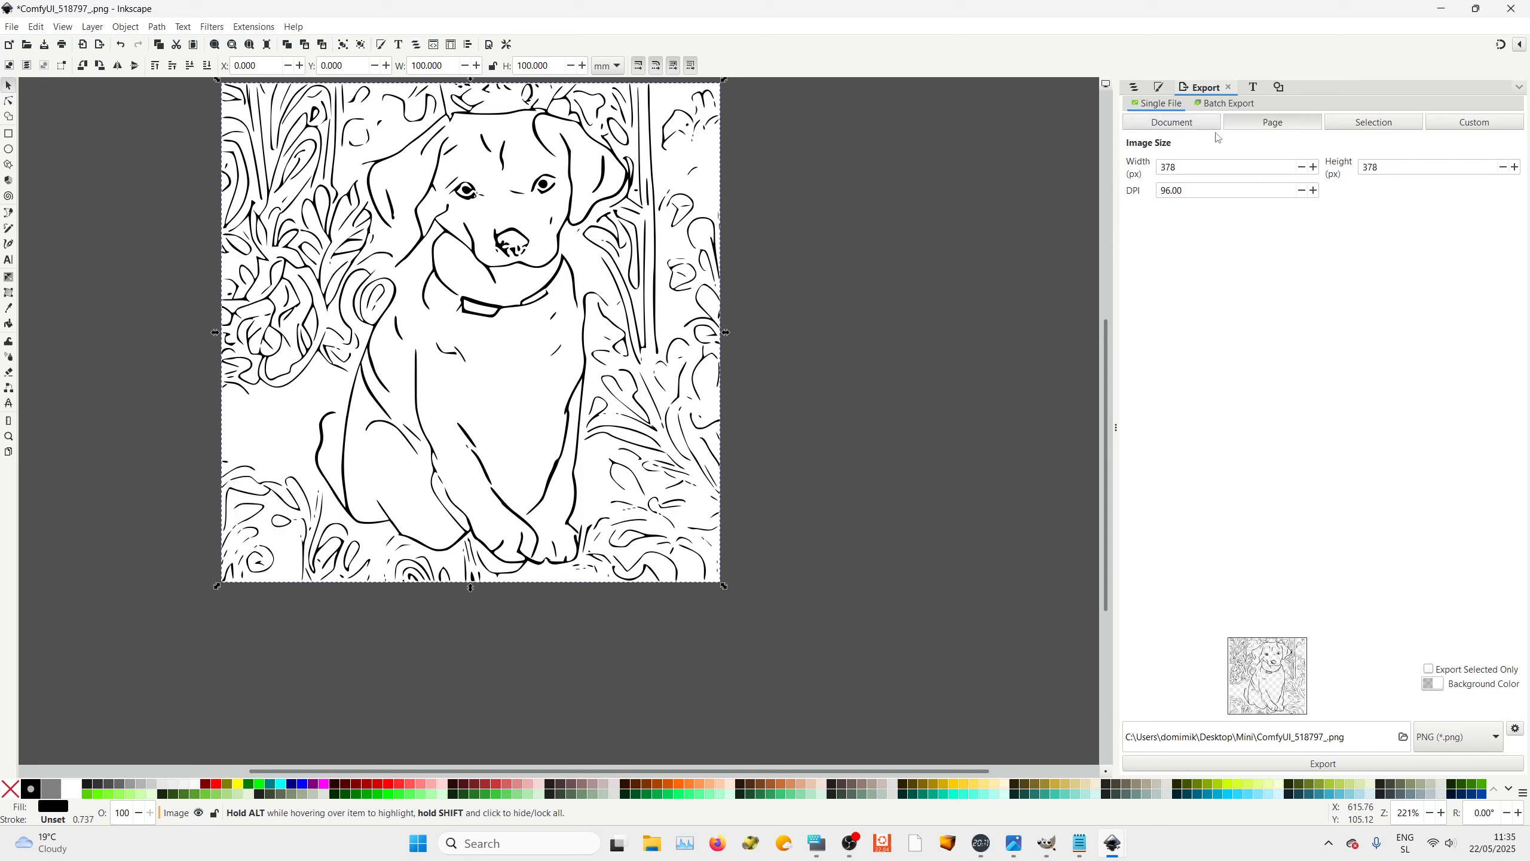
click(1379, 128)
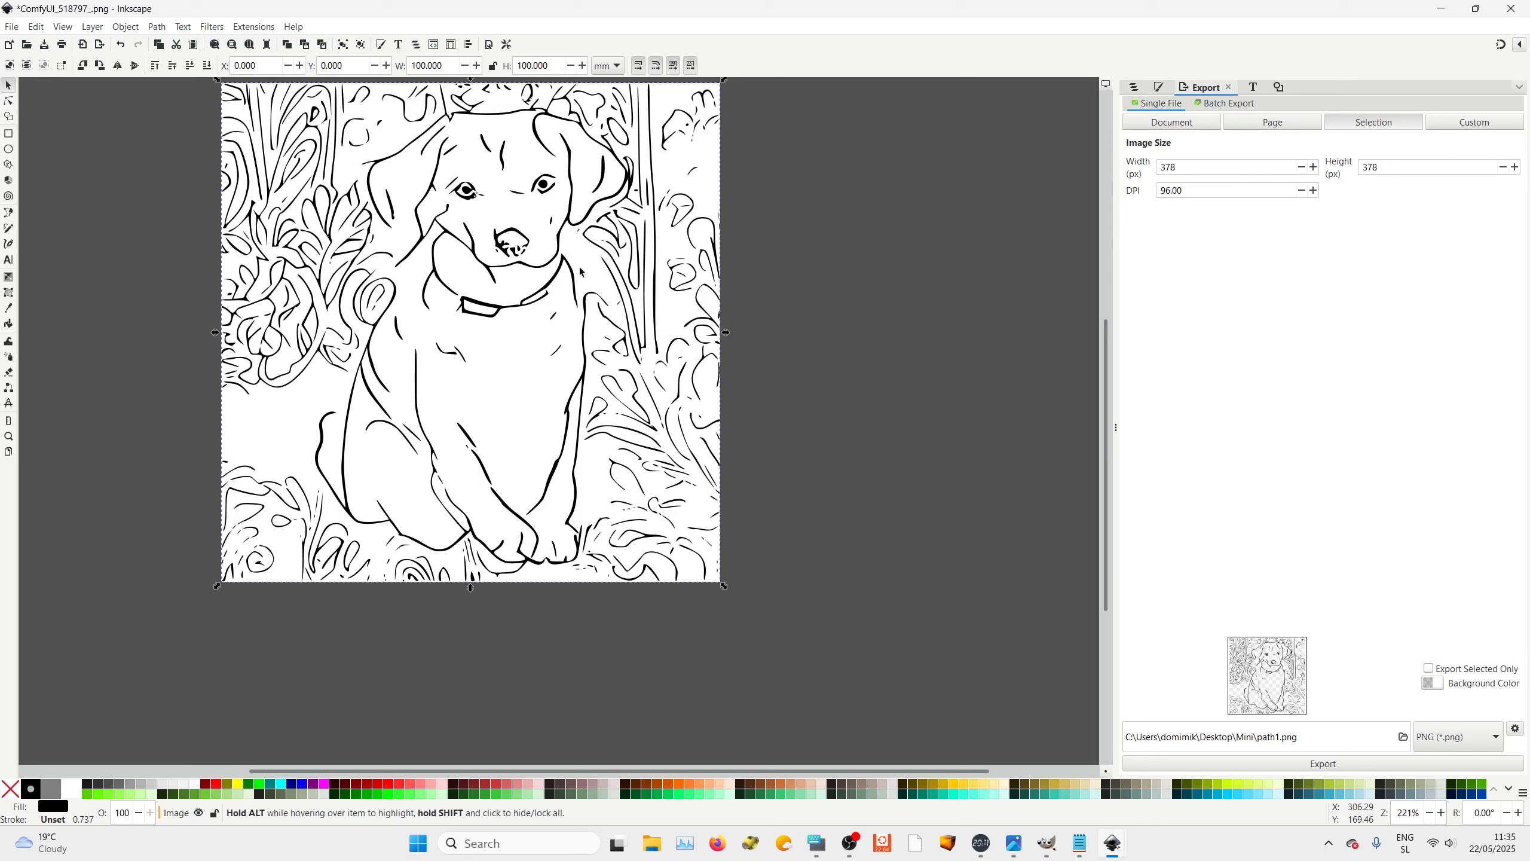
click(516, 264)
click(1492, 124)
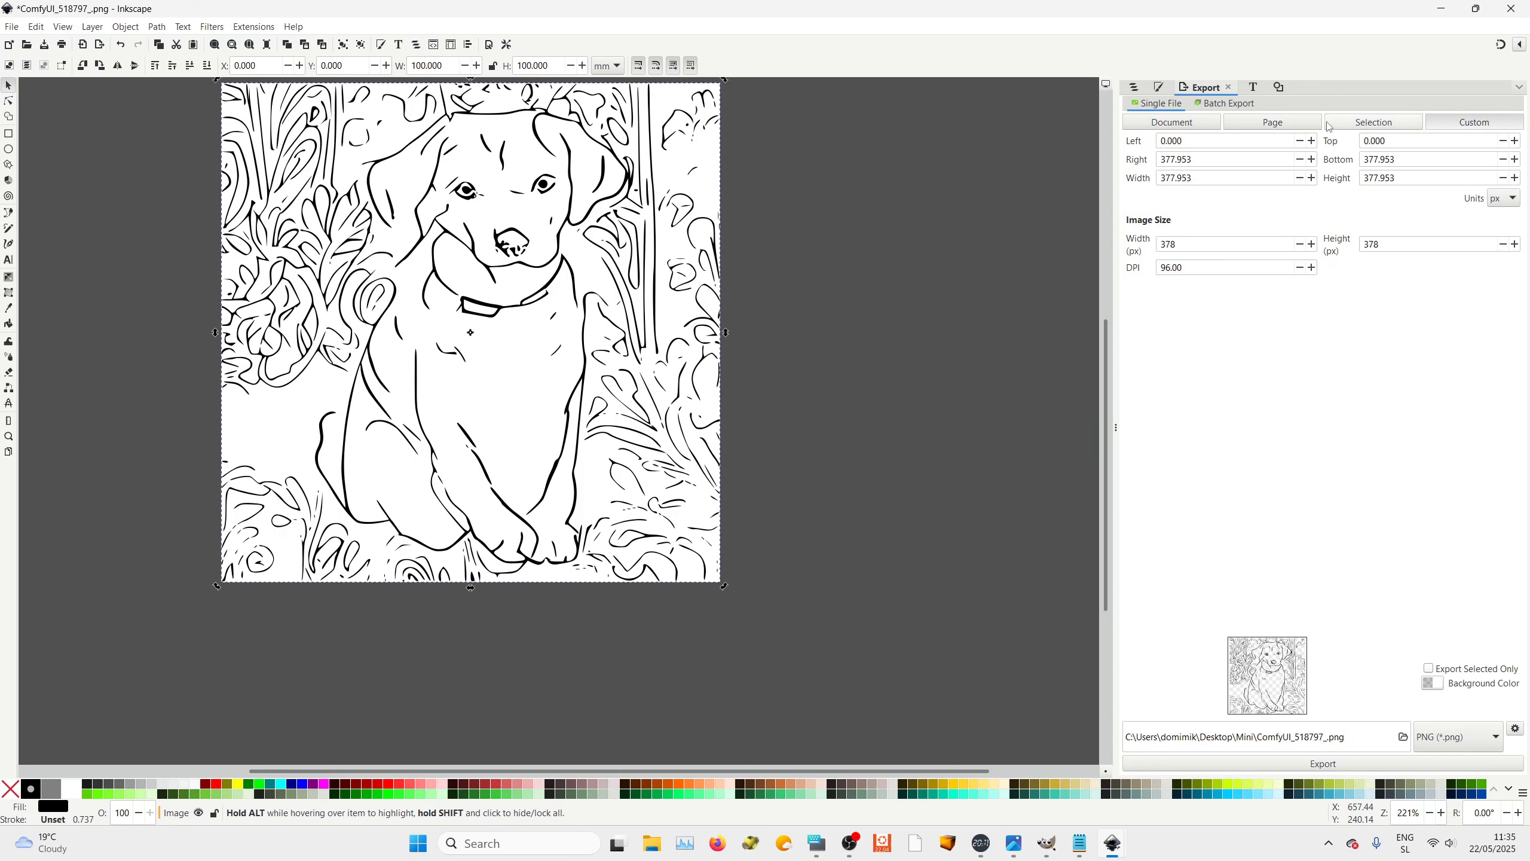
click(1274, 123)
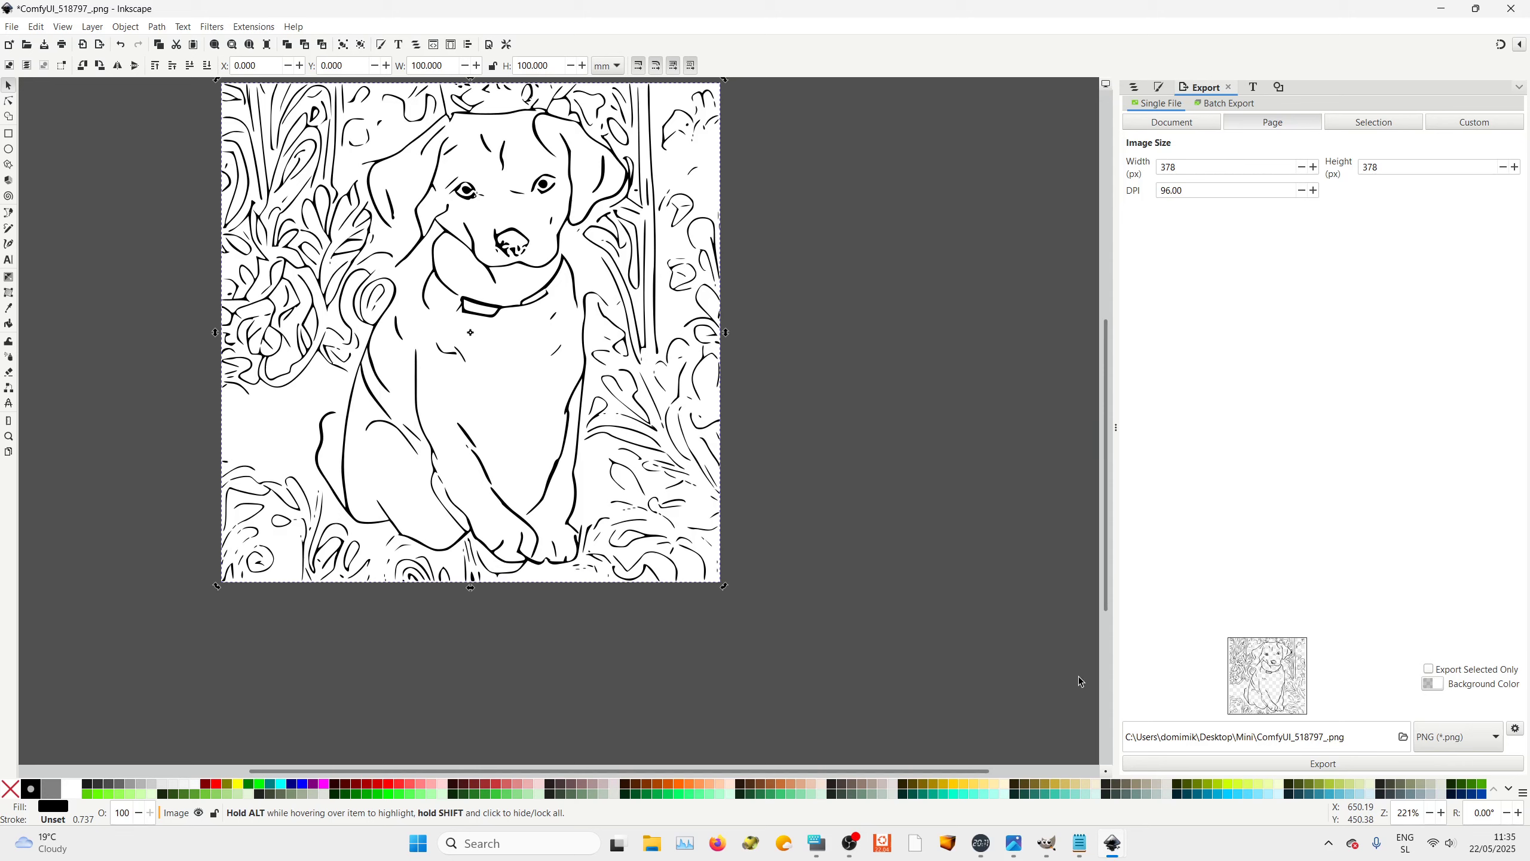
click(1429, 670)
Export the page as dogy.png into the Mini folder, replacing the existing file
click(1499, 737)
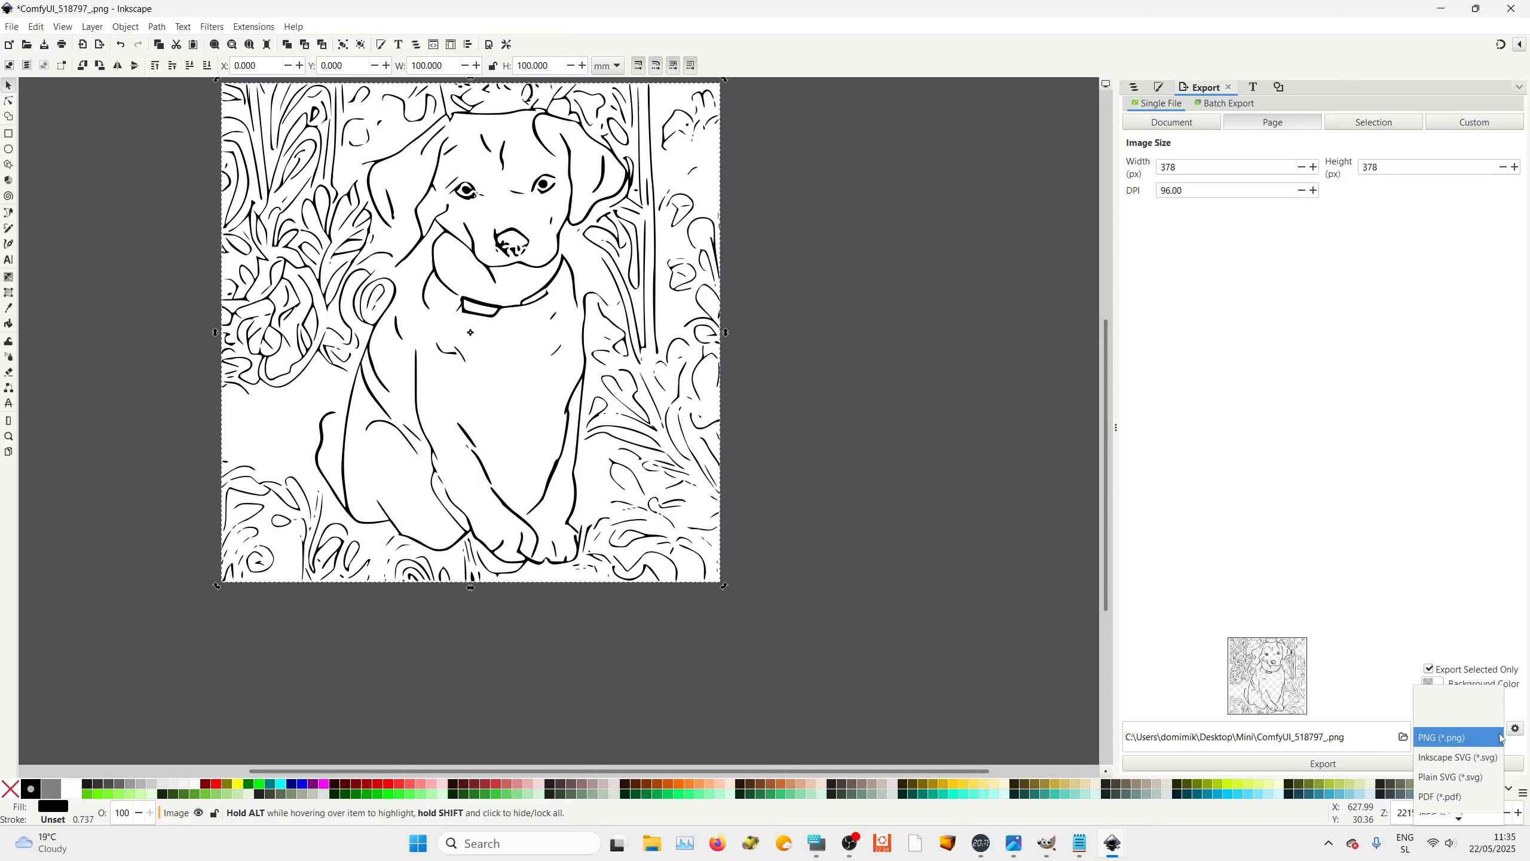
click(1467, 778)
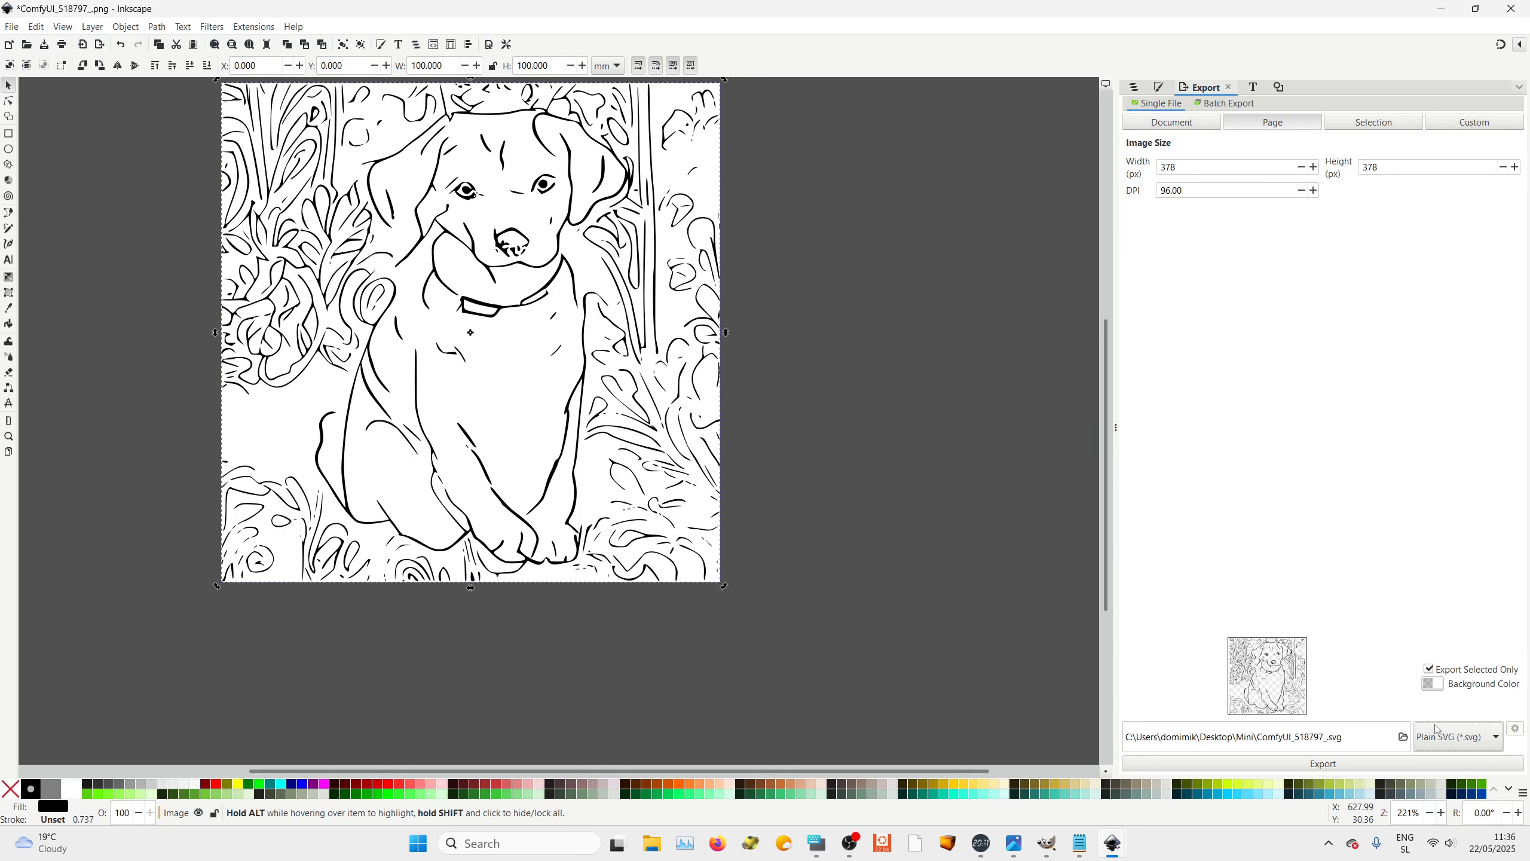
click(1405, 743)
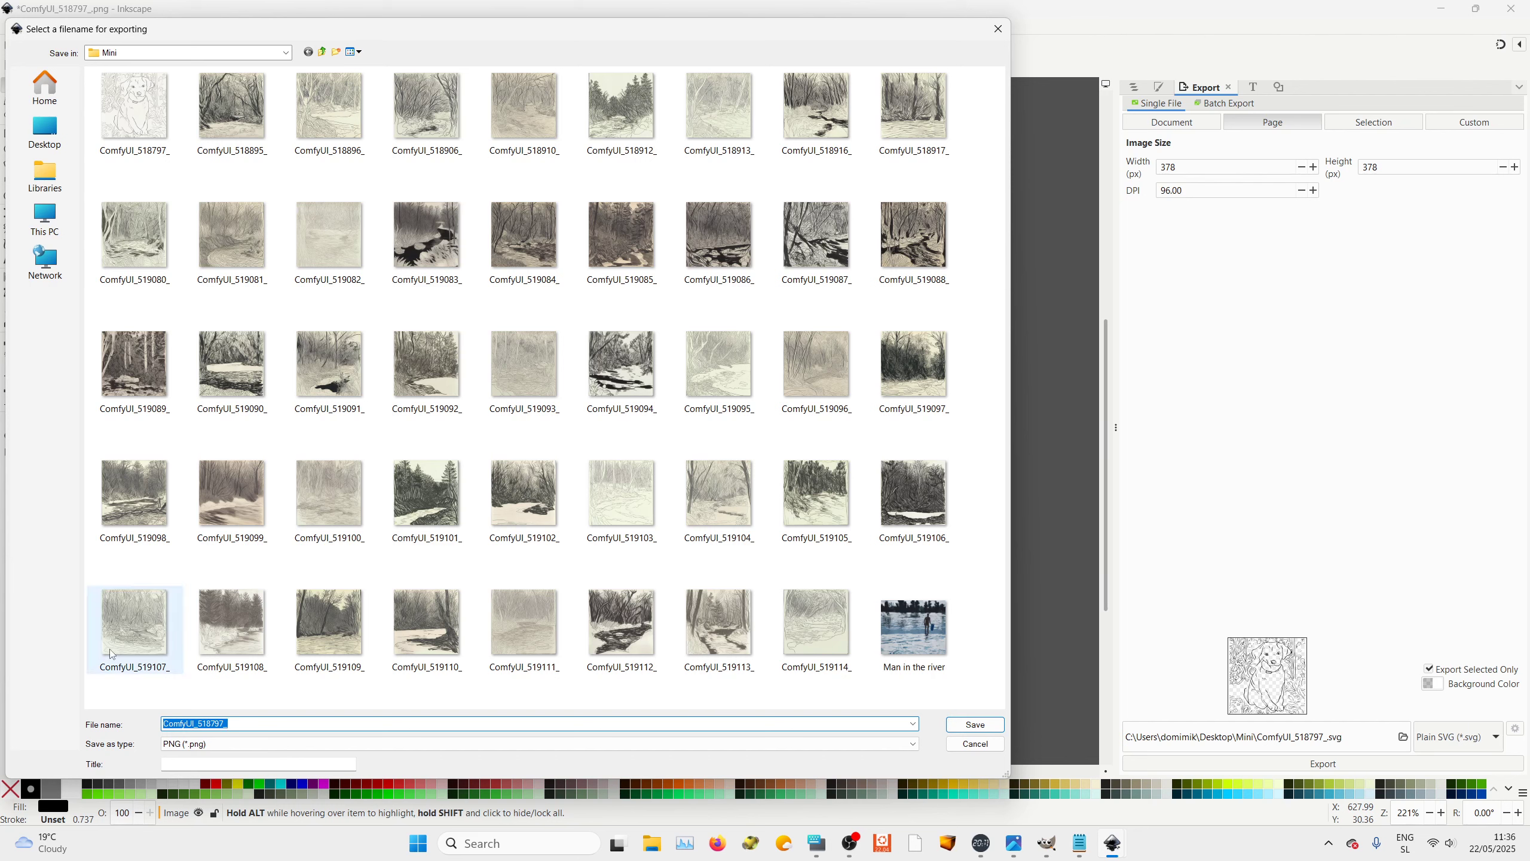
text(dogy)
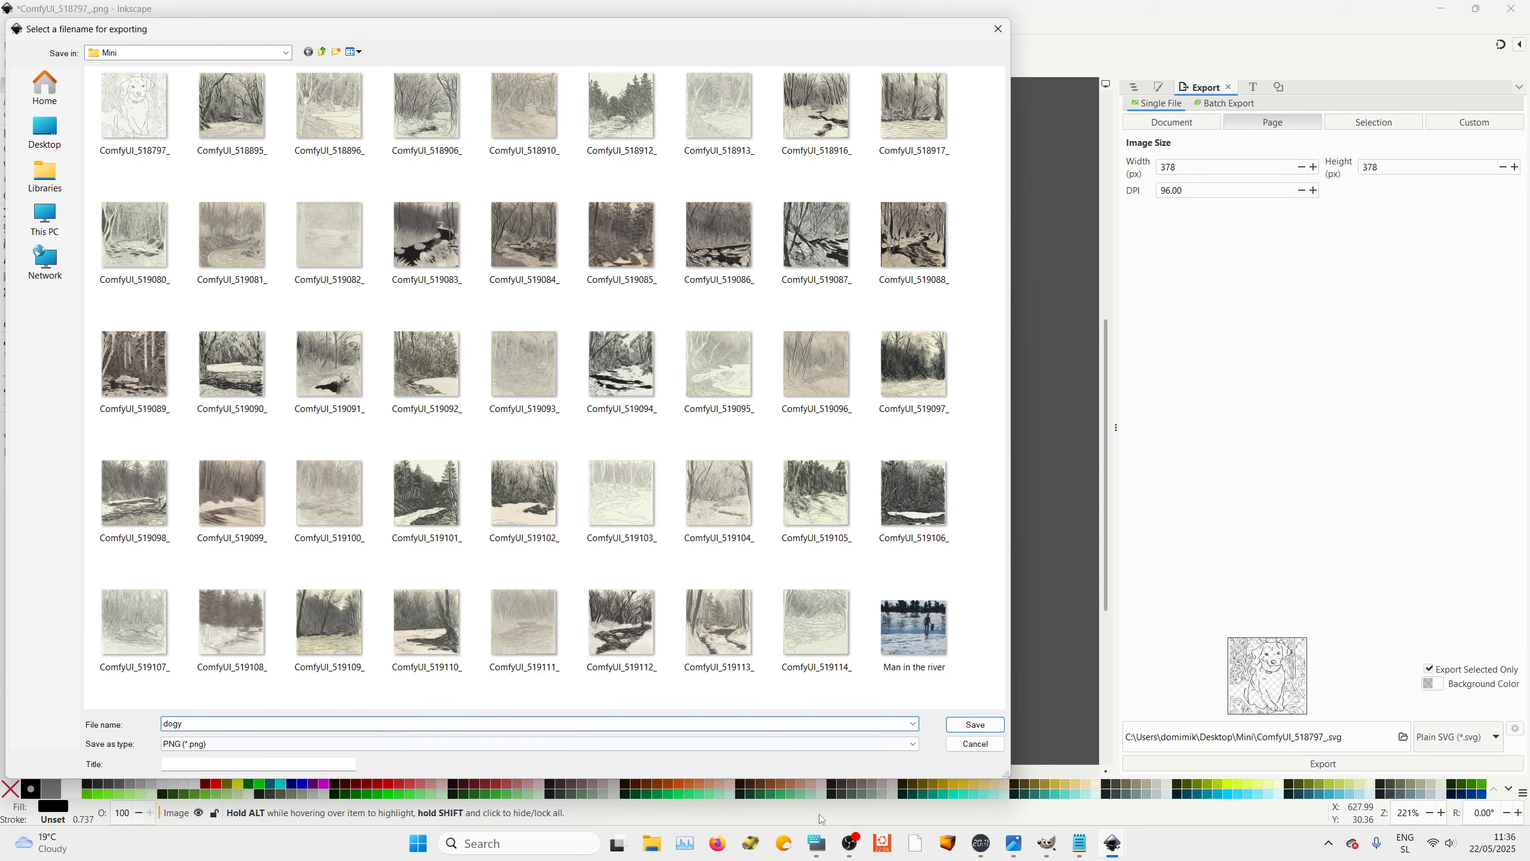
click(964, 726)
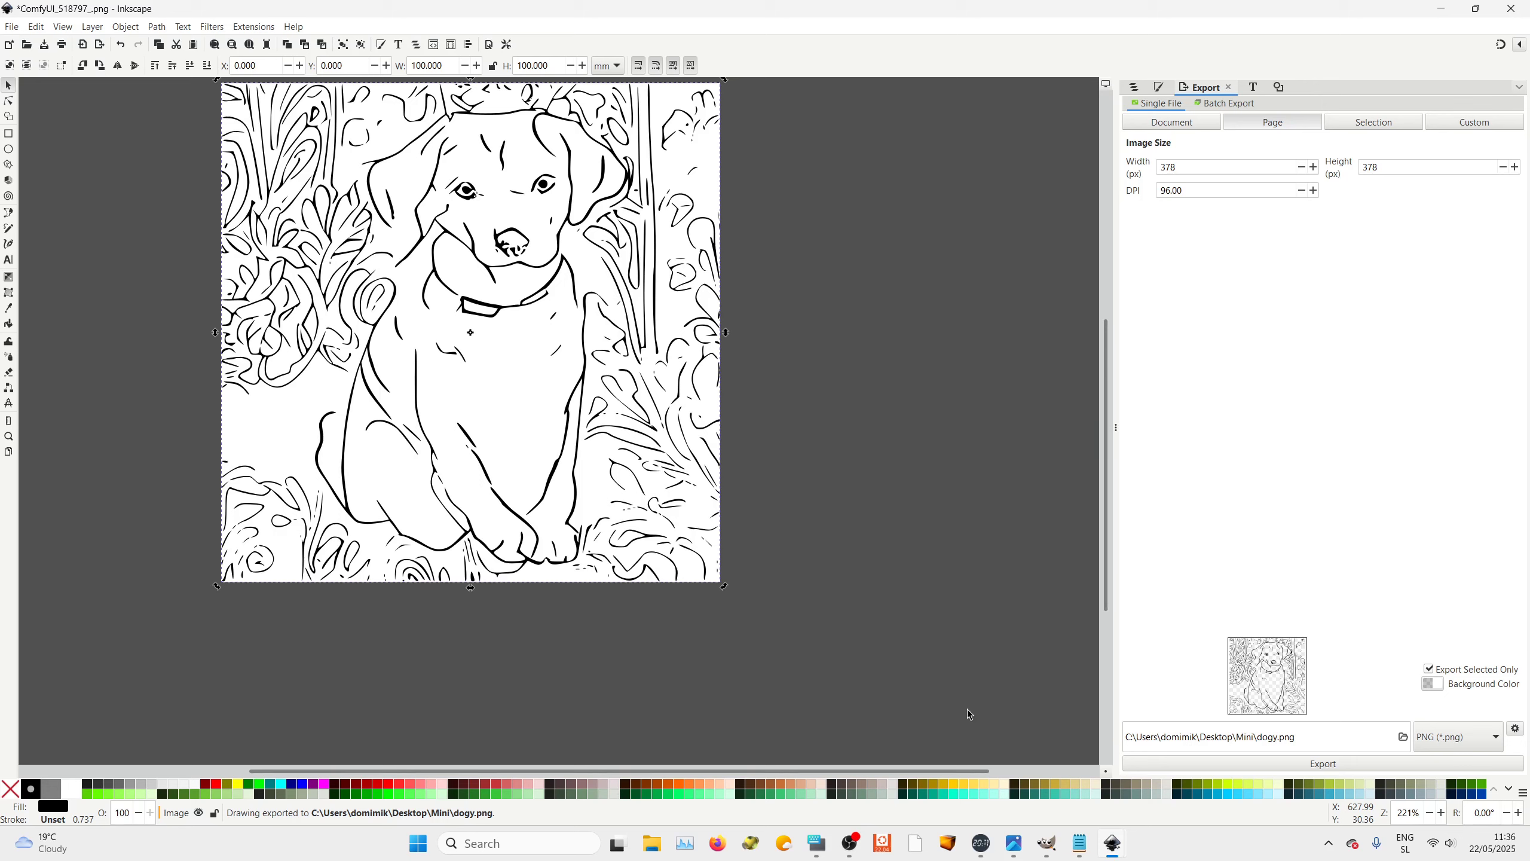
click(1365, 765)
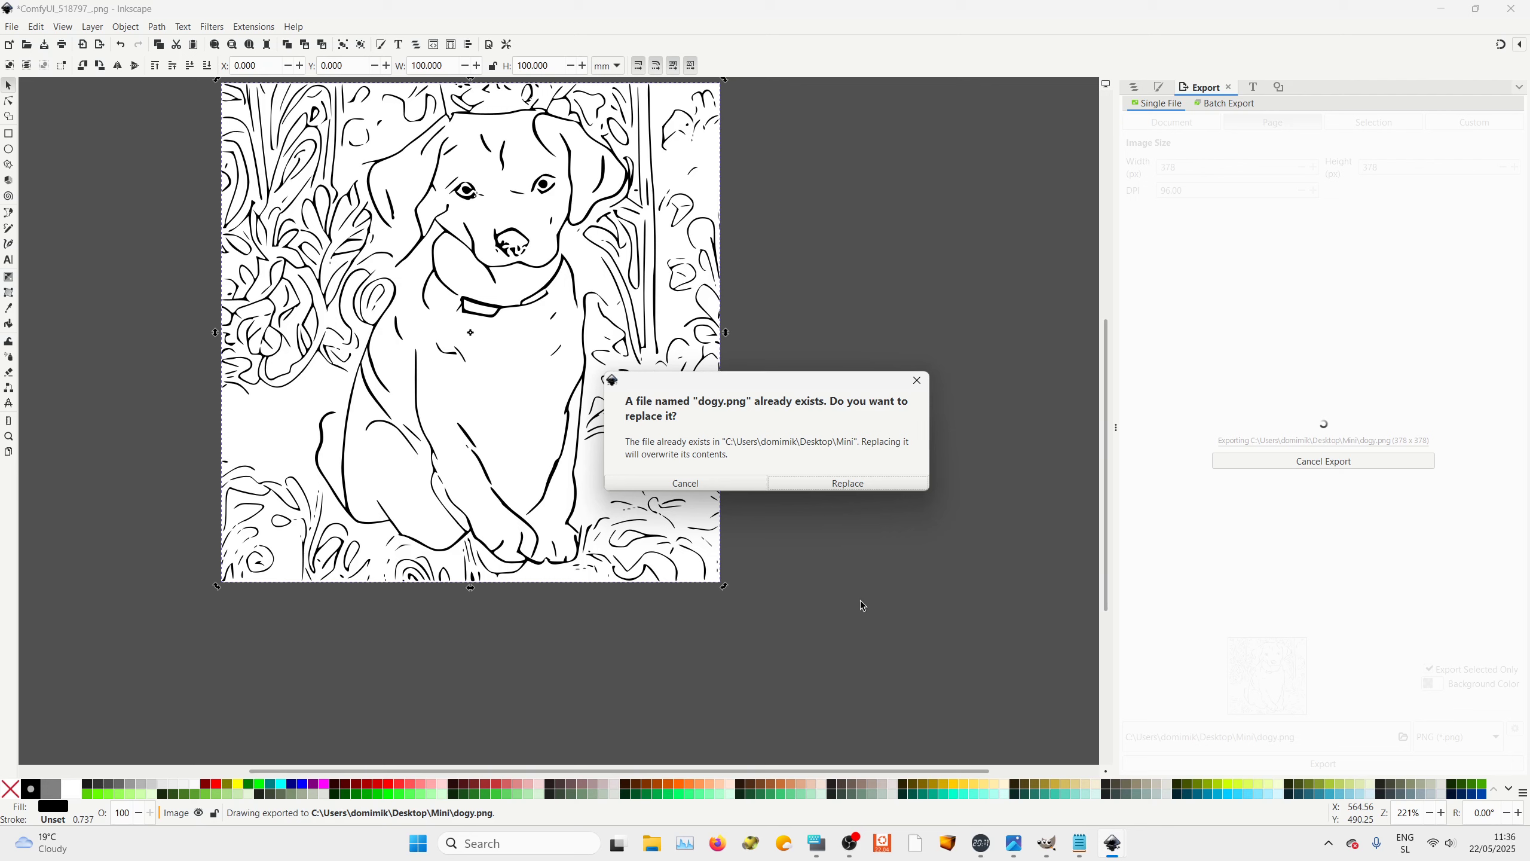
click(844, 486)
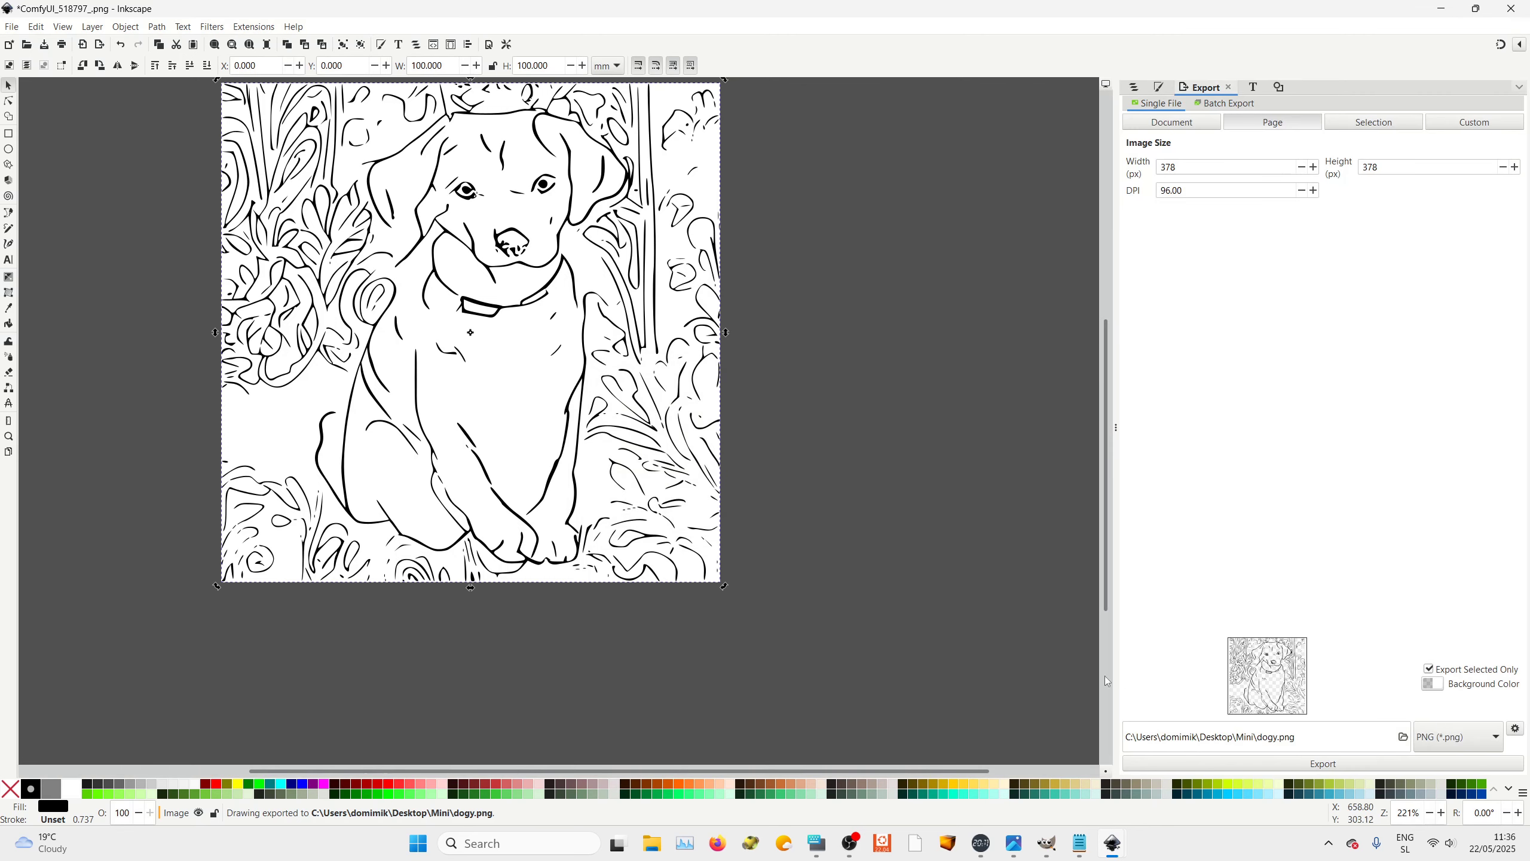
Switch to the browser's Brushograph WebUI and select the mini_brushograph.conf machine preset
click(717, 844)
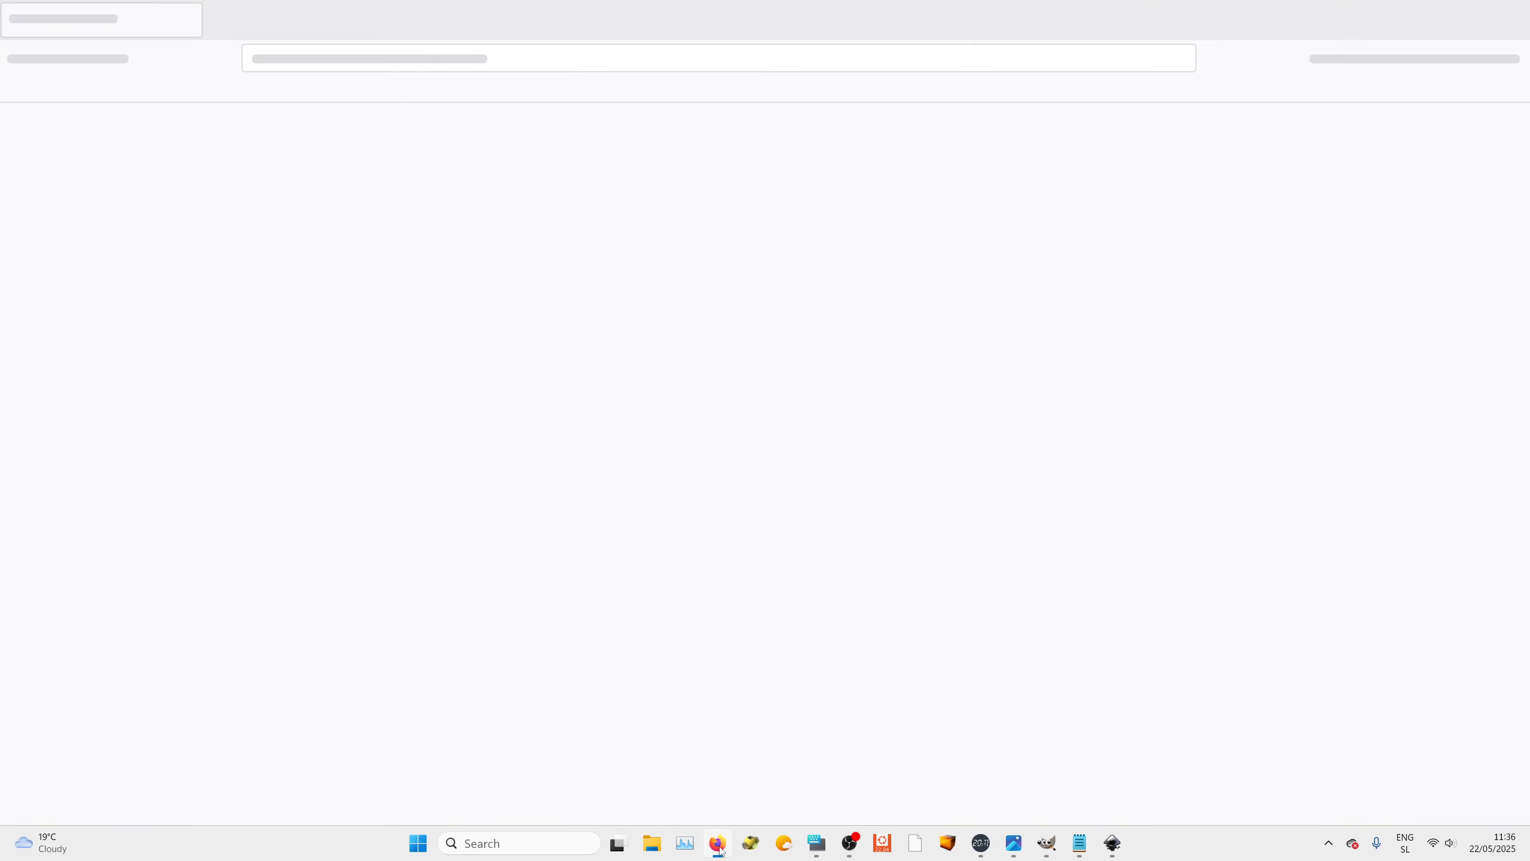
click(1144, 544)
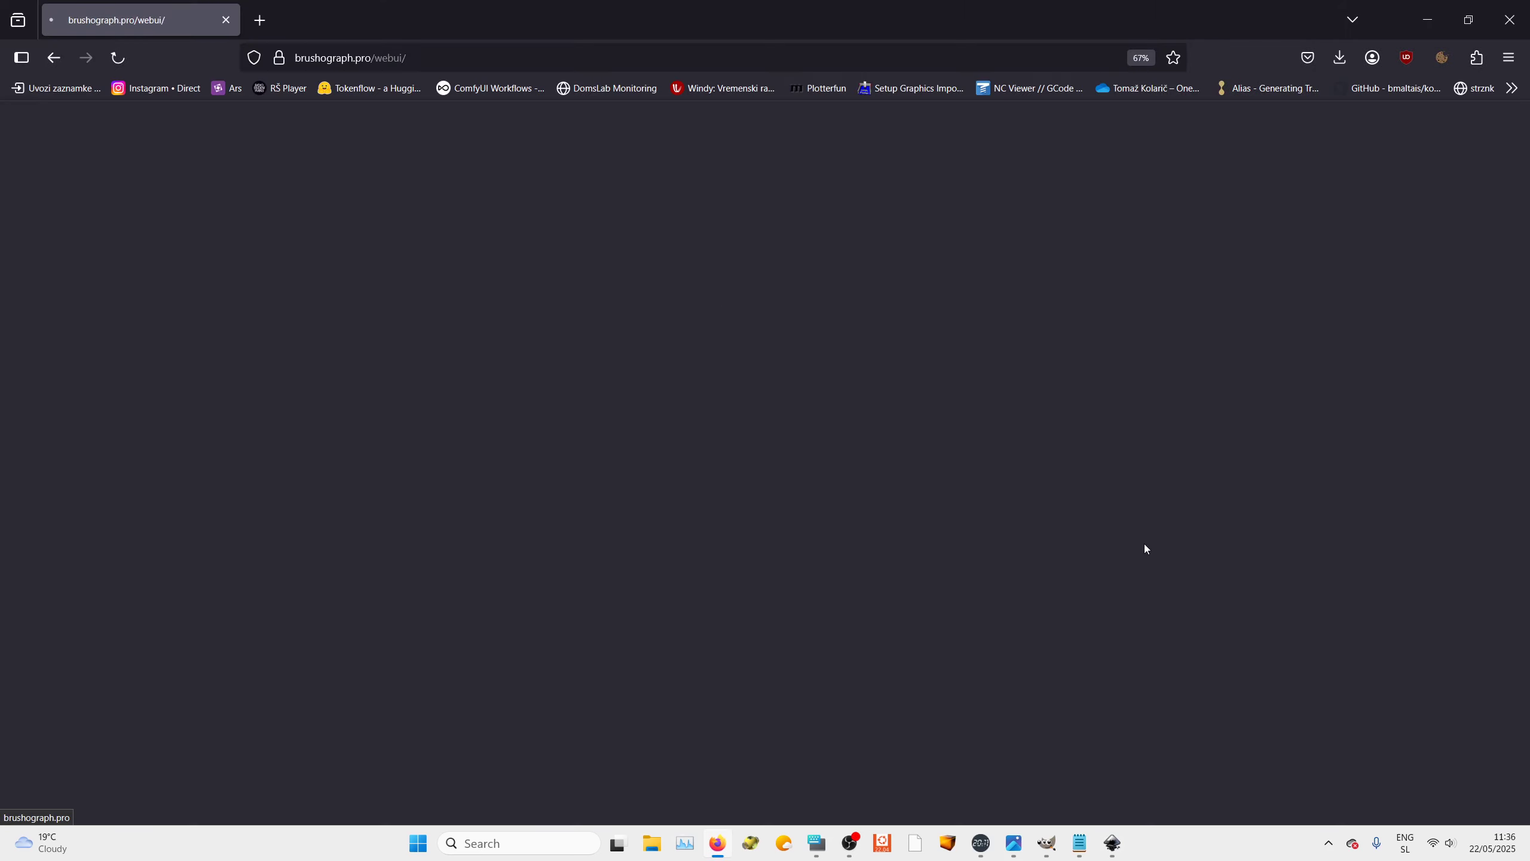
click(569, 250)
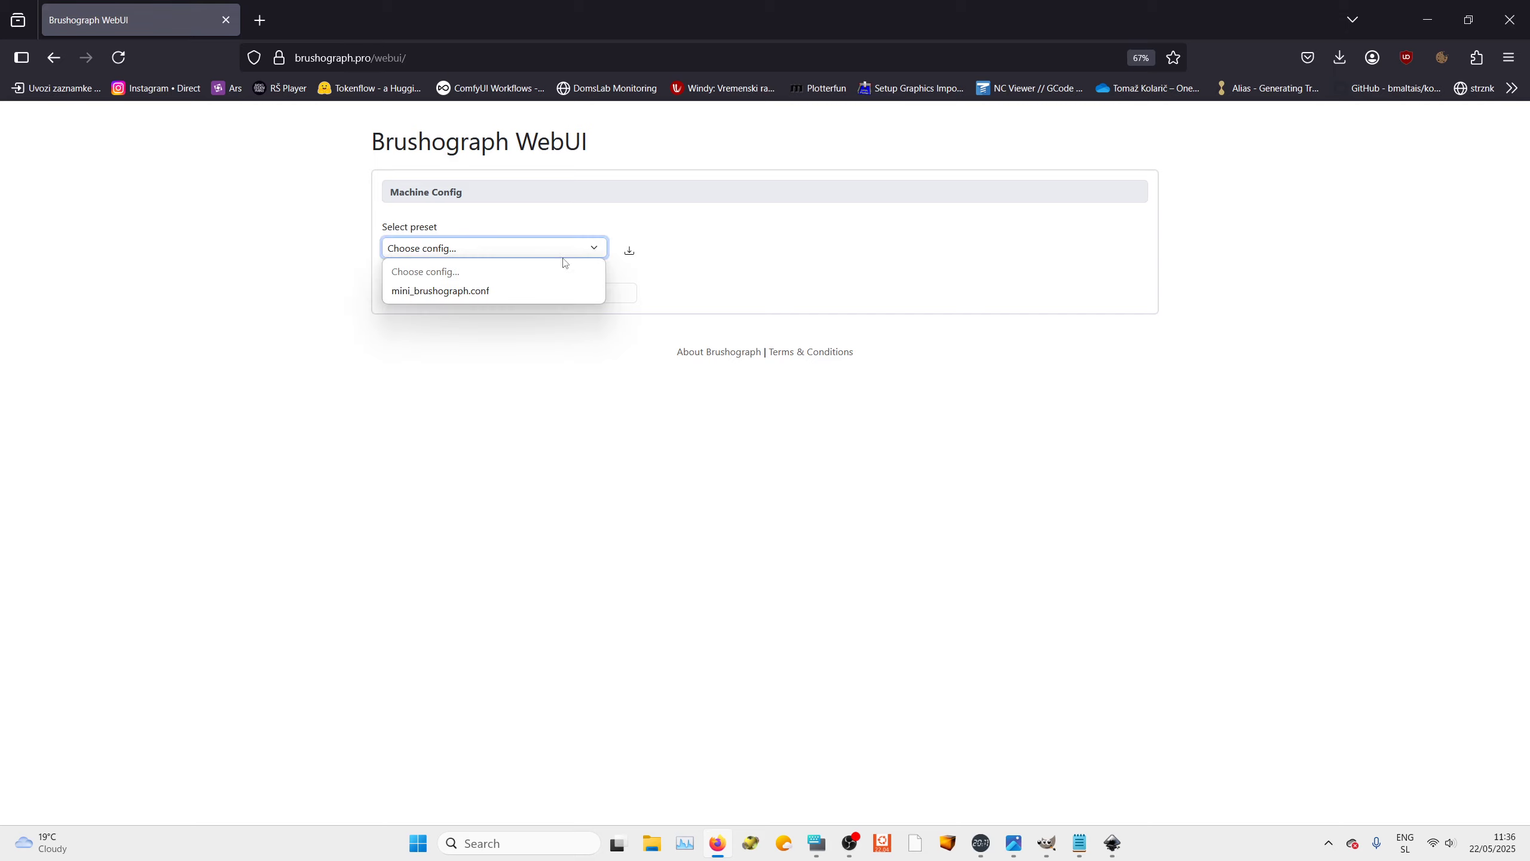
click(557, 292)
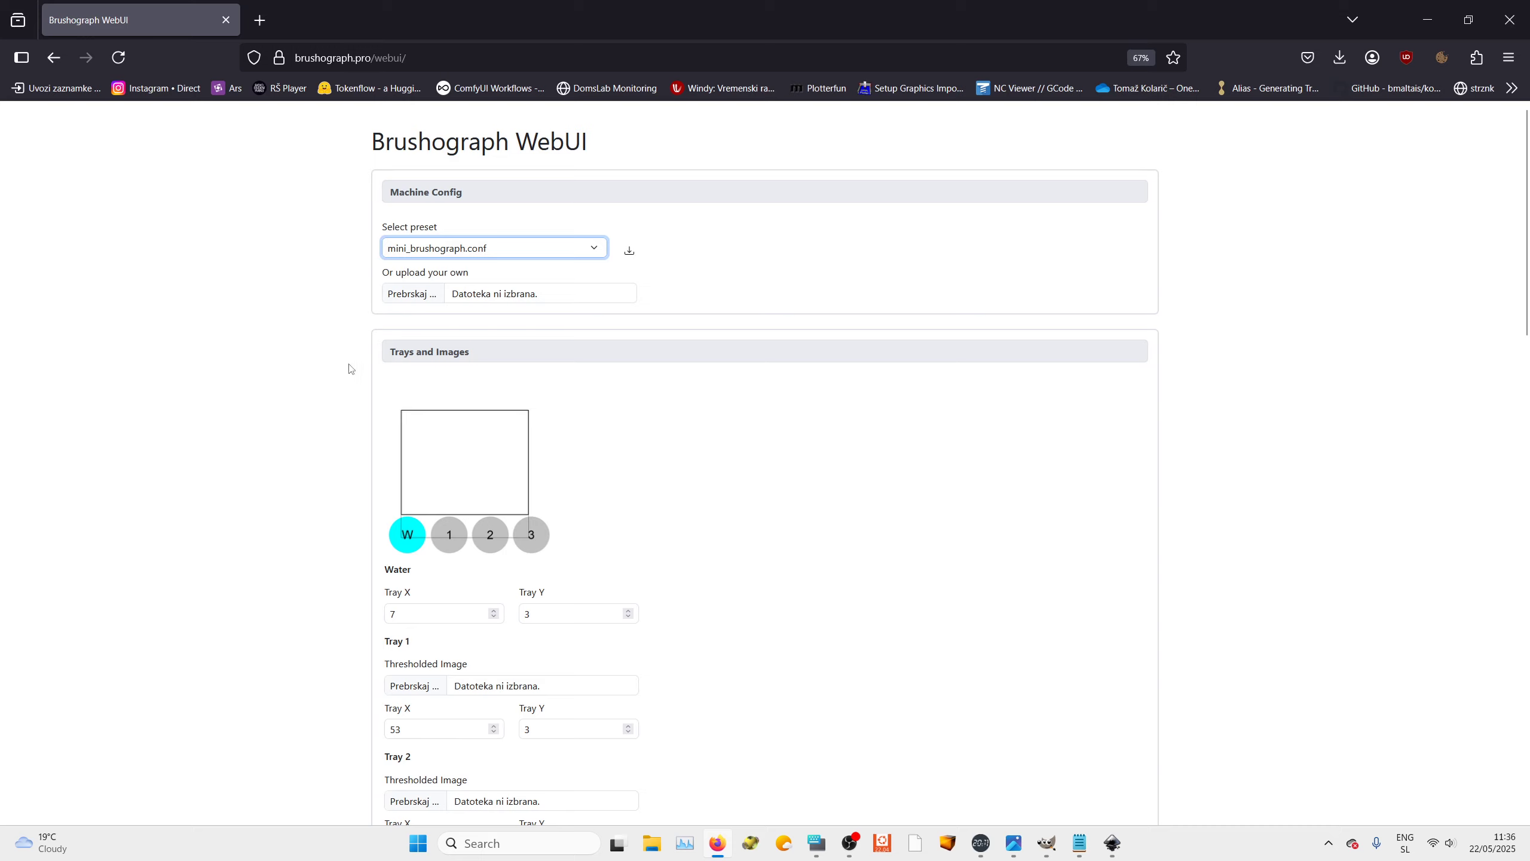
scroll(587, 420, down, 4)
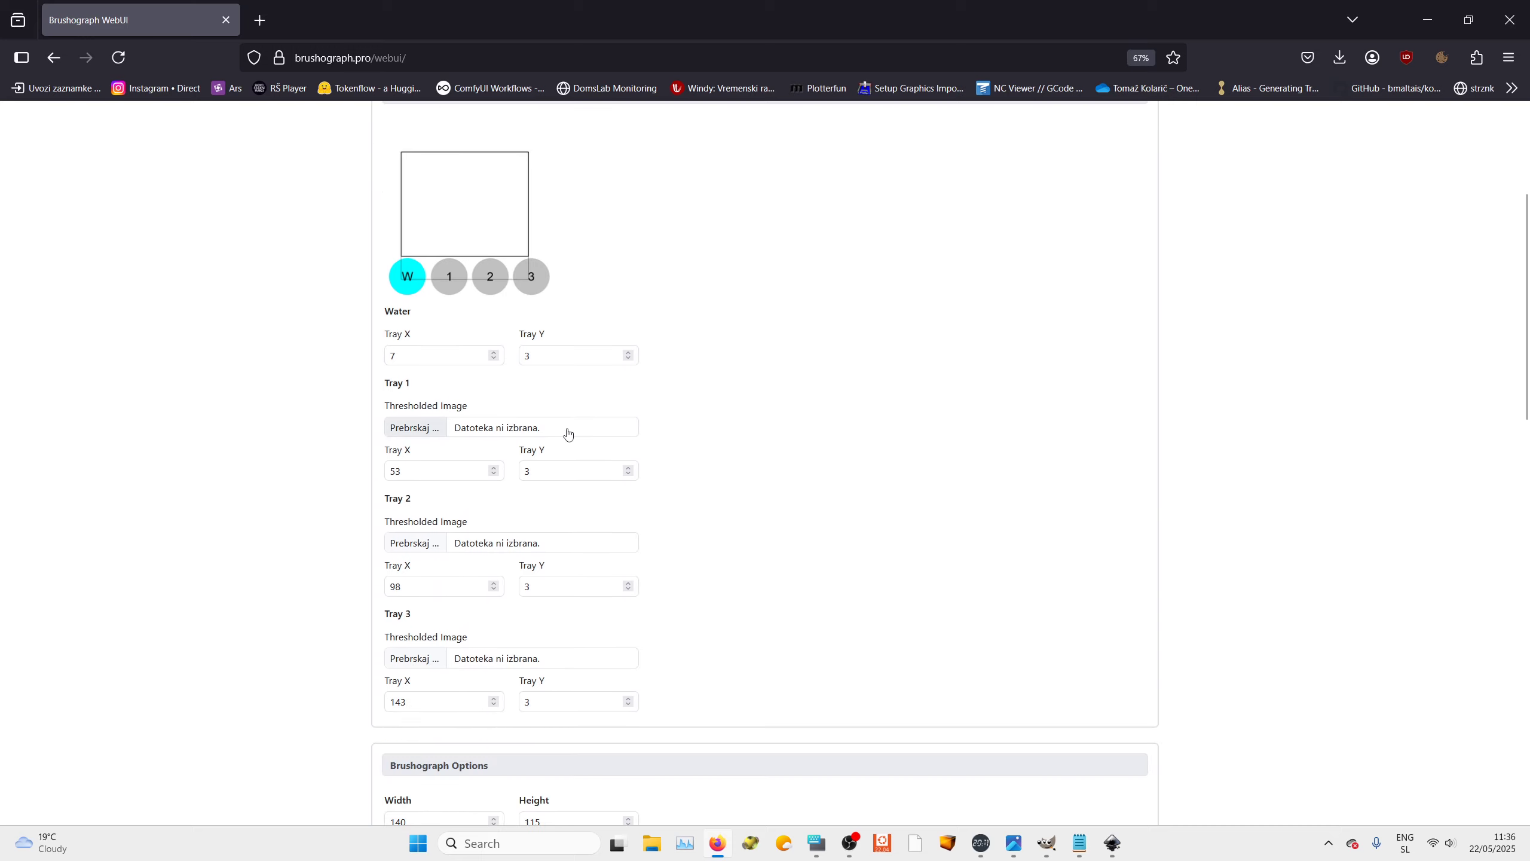
click(407, 428)
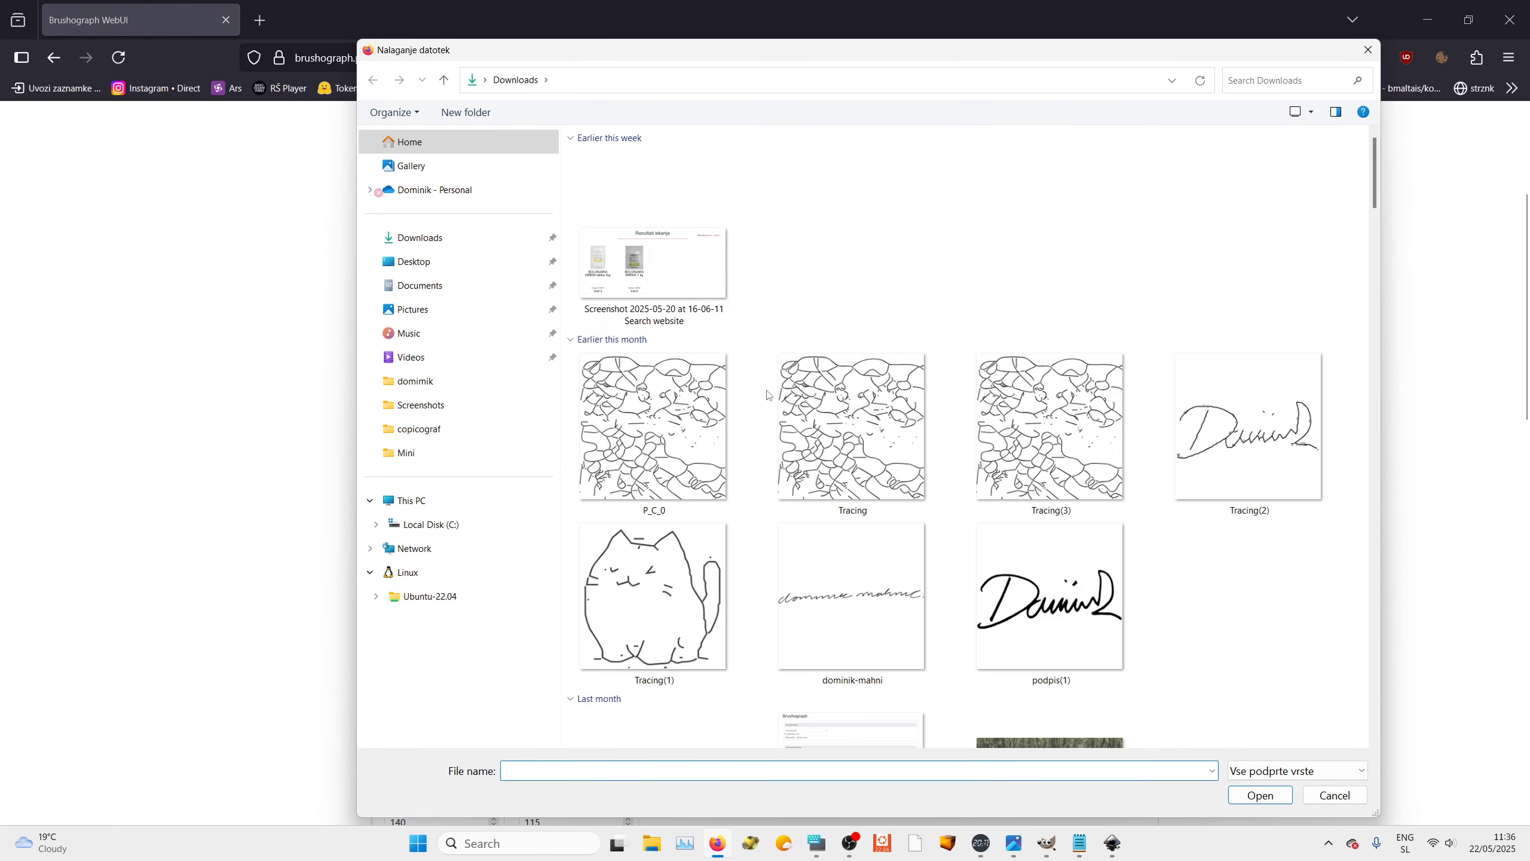
click(415, 265)
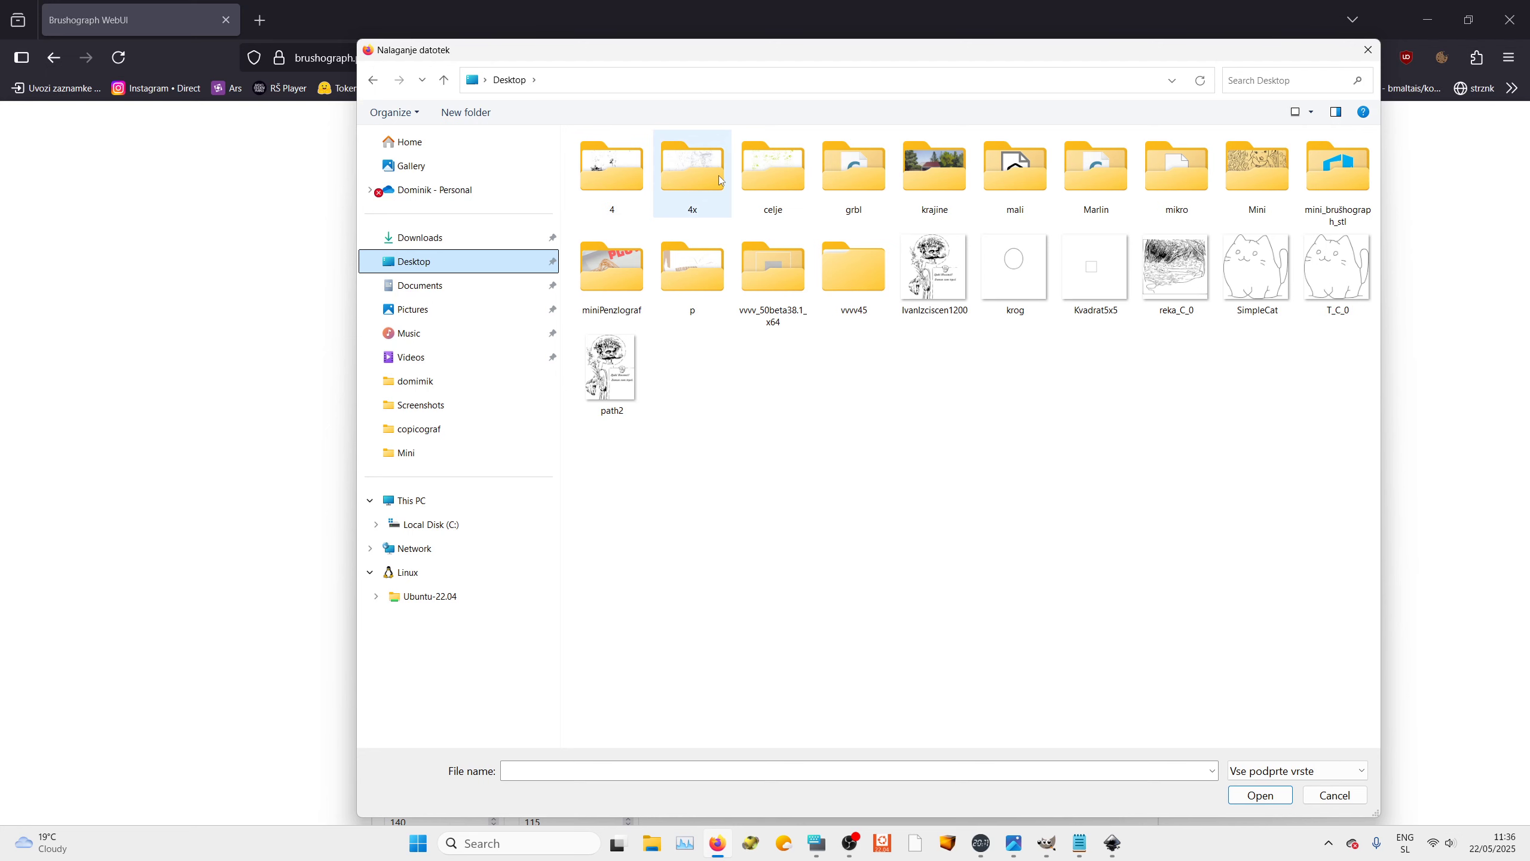
double_click(1260, 186)
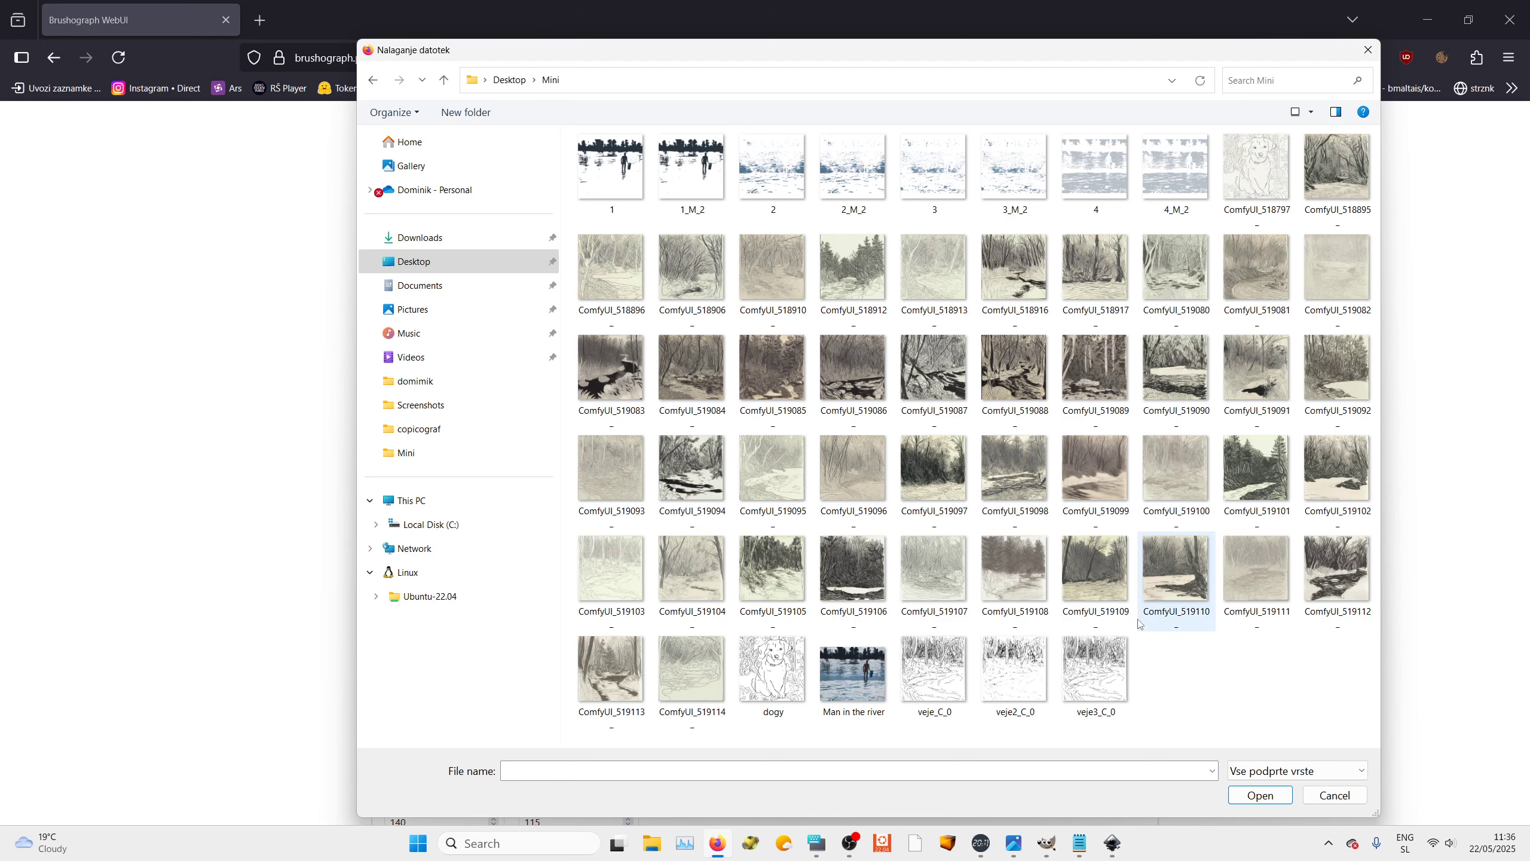
click(773, 669)
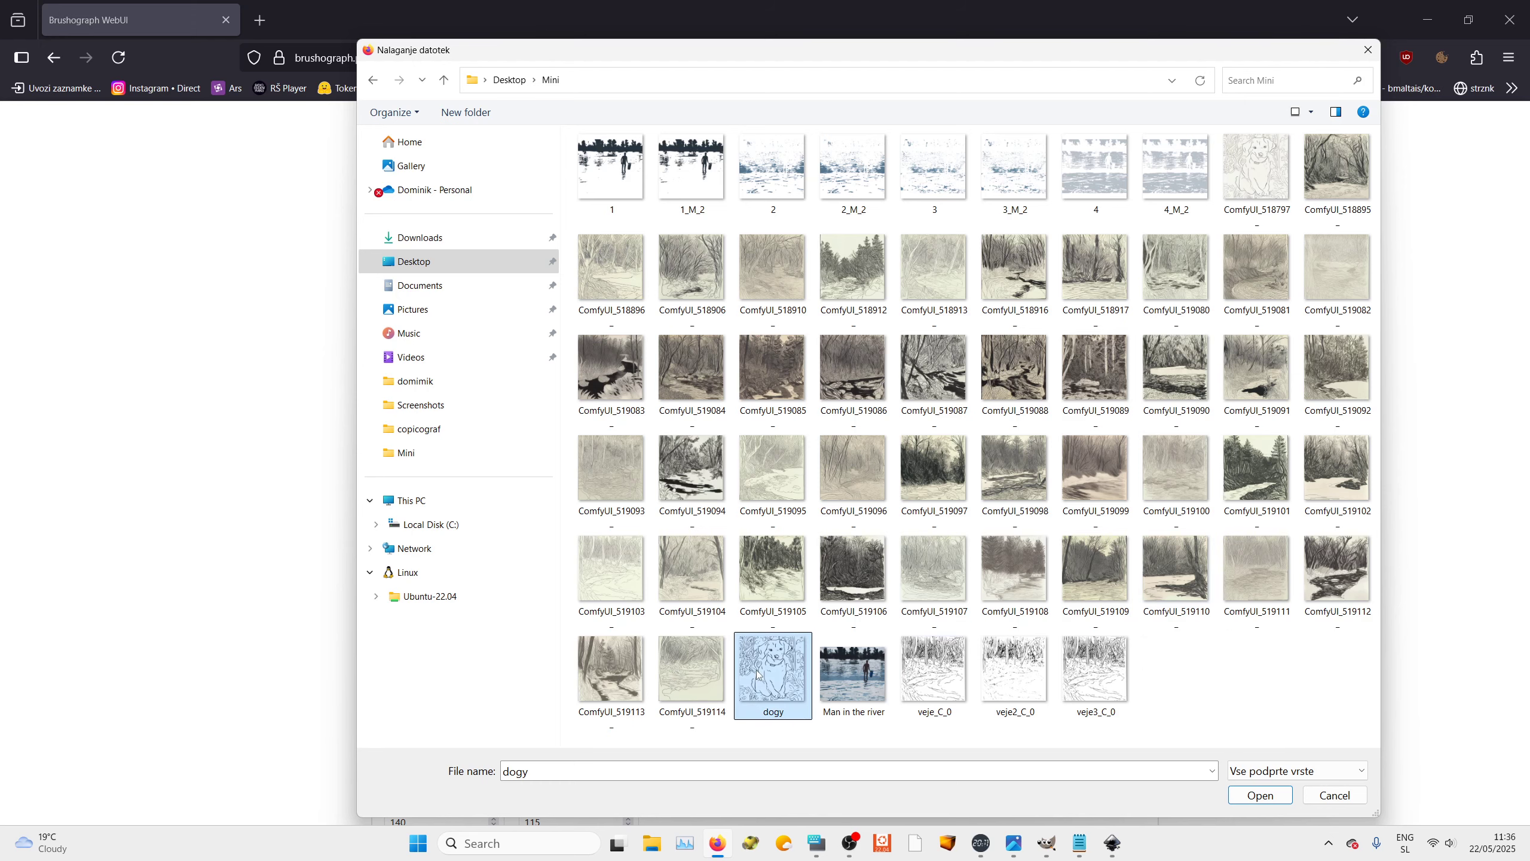
click(1260, 795)
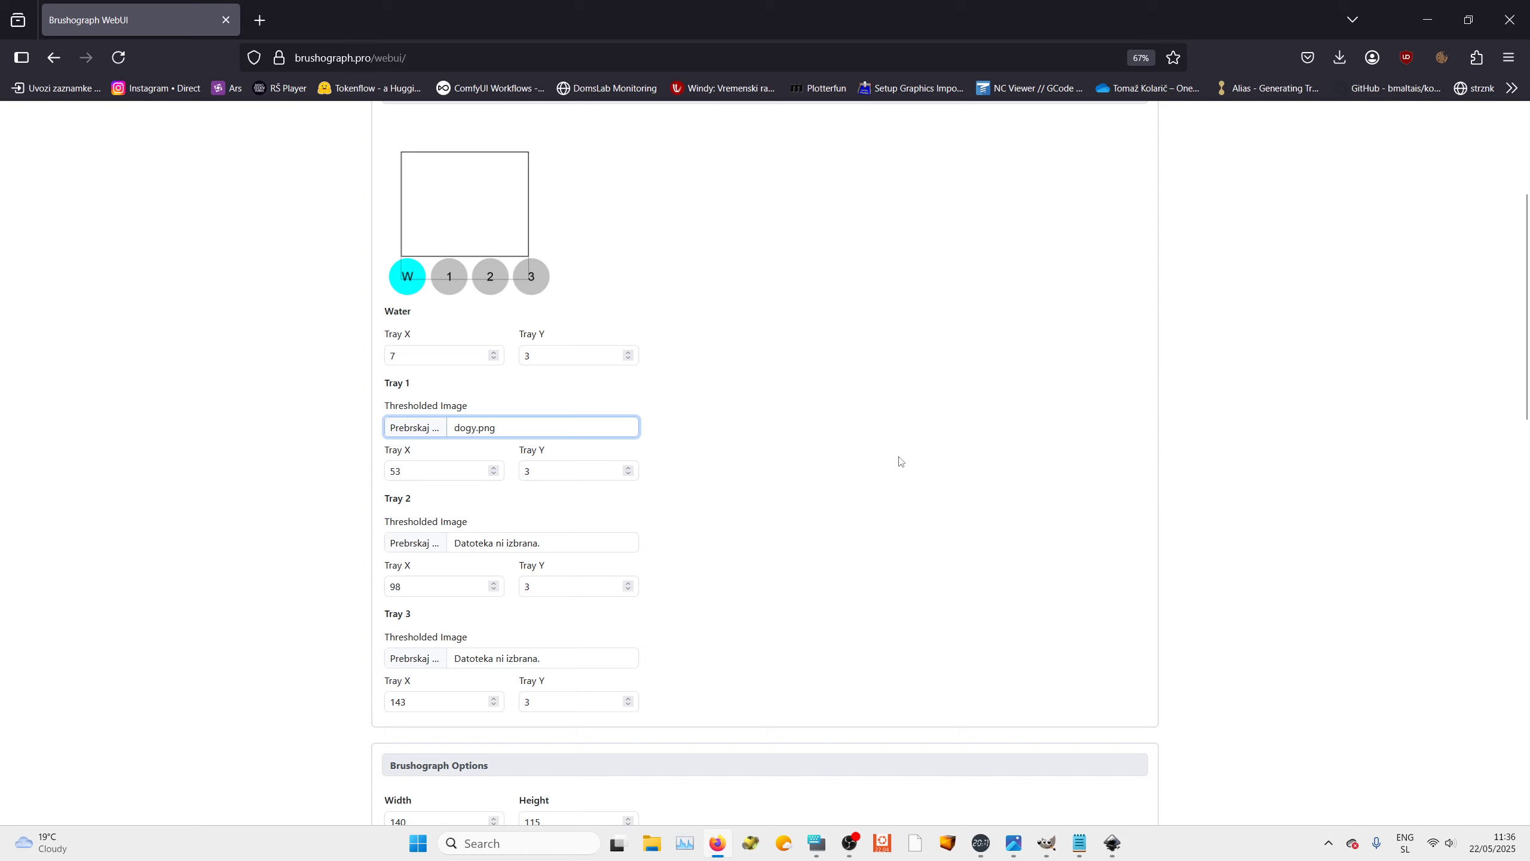
Set the Brushograph drawing width and height to 100 each
scroll(899, 461, down, 5)
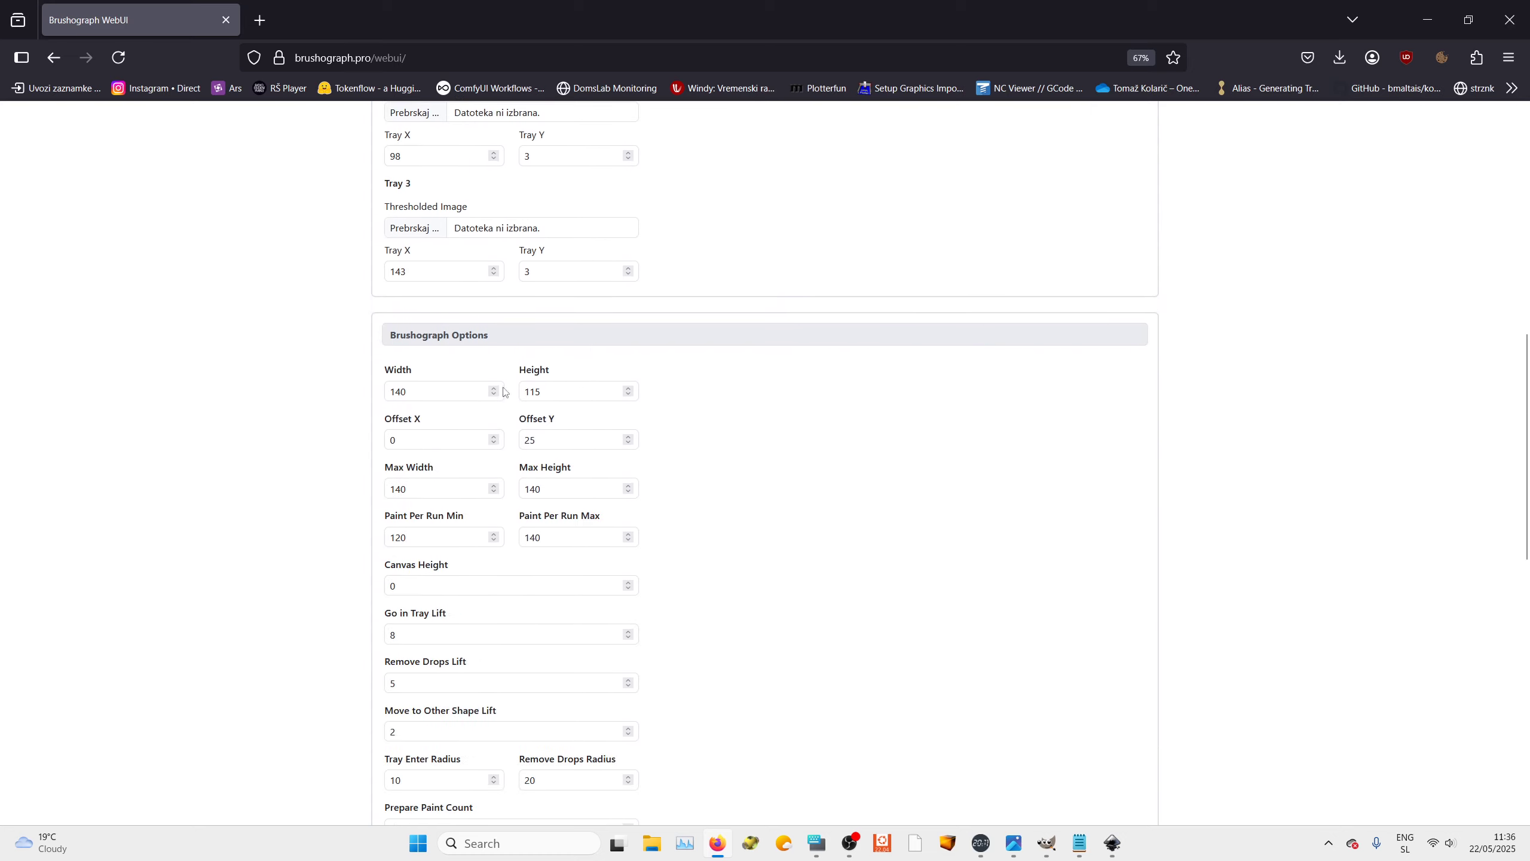
drag(418, 393, 366, 392)
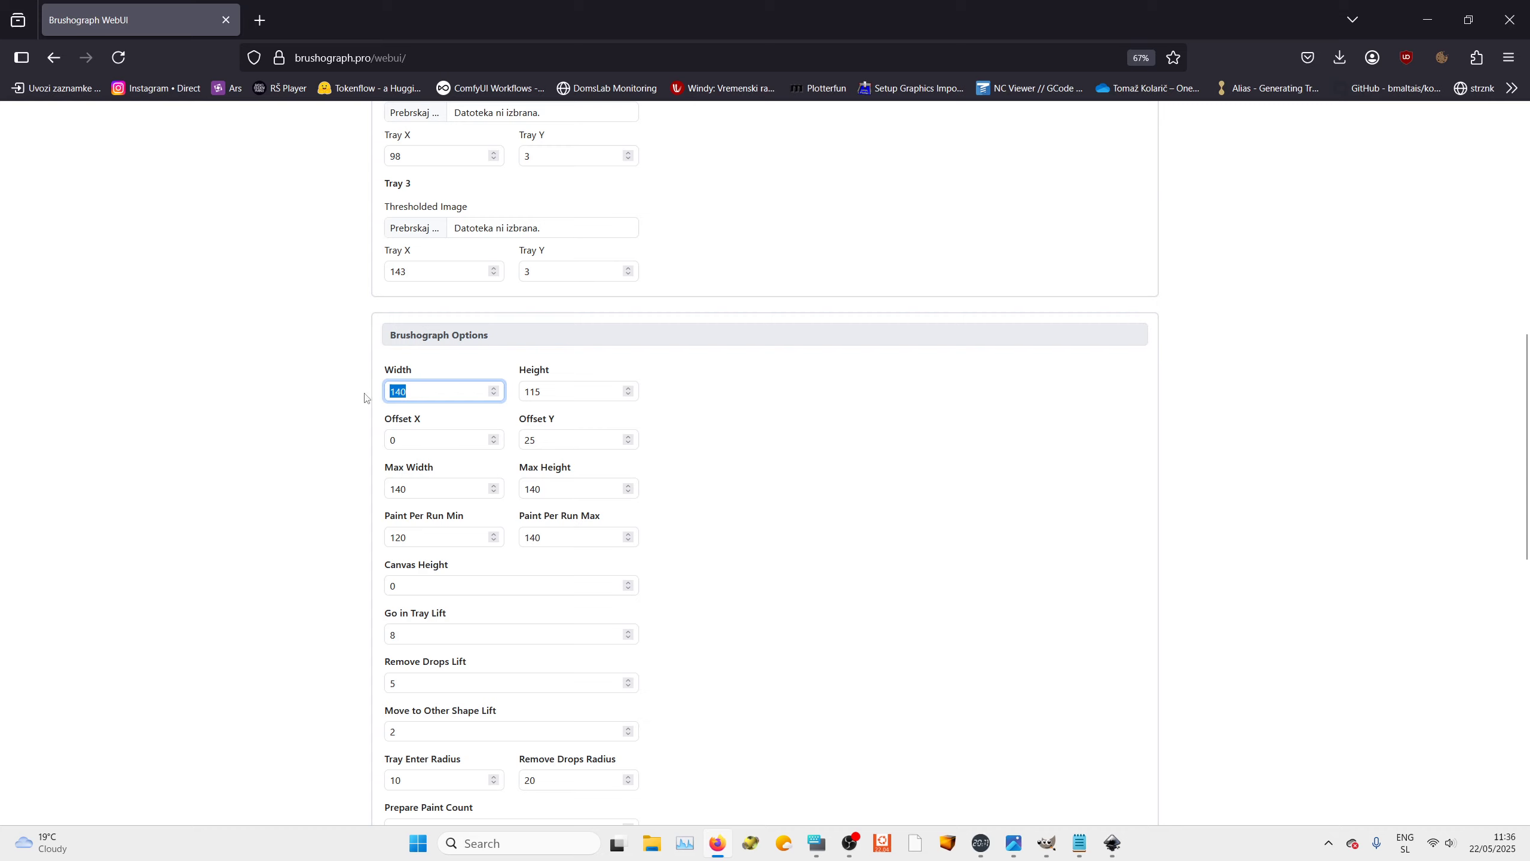
text(1000)
click(567, 387)
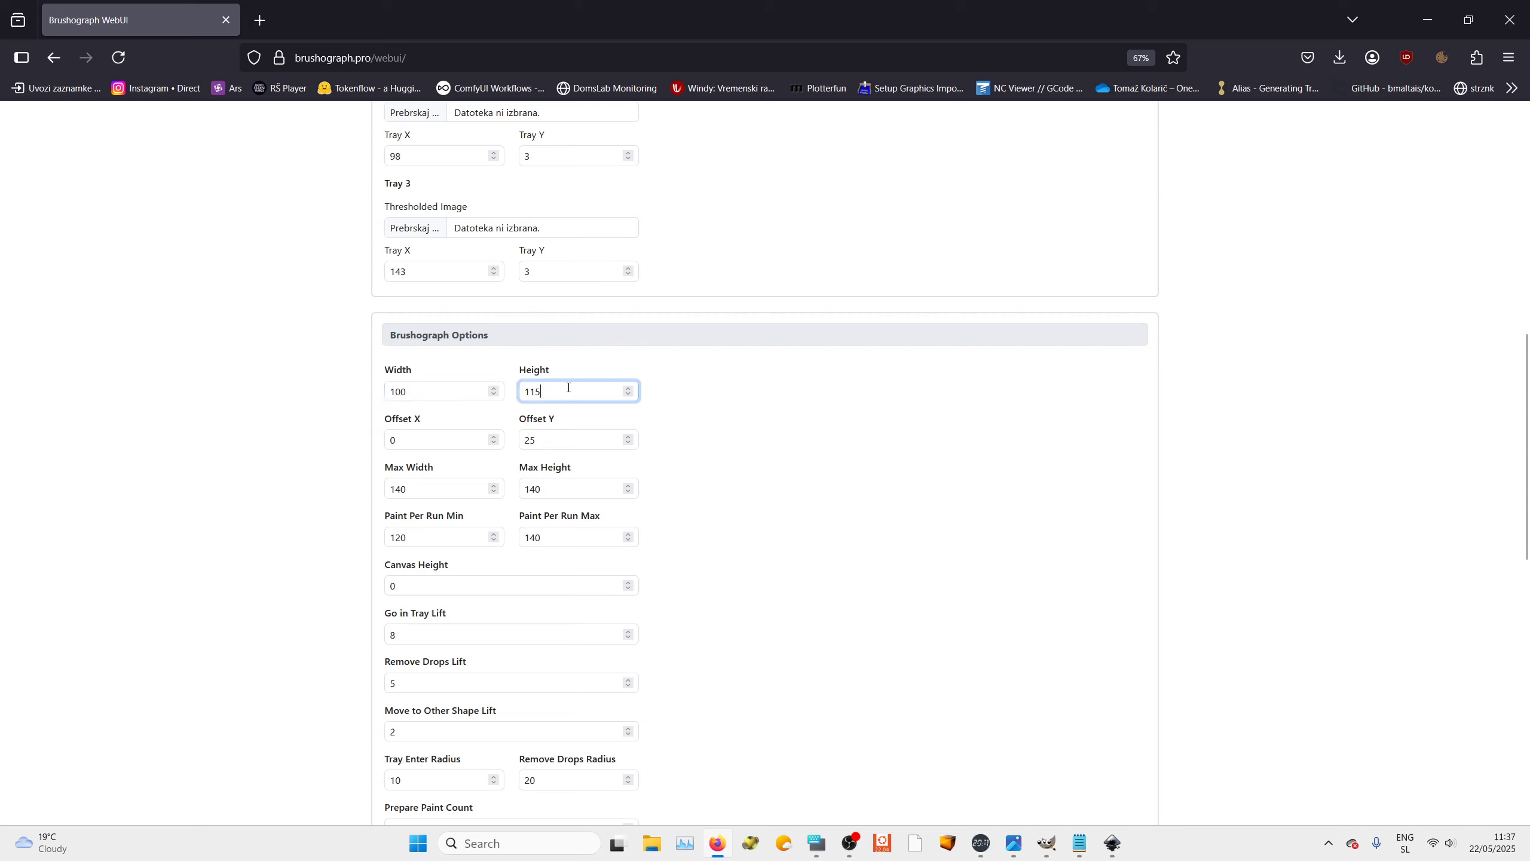
text(100)
click(688, 412)
mouse_move(1112, 843)
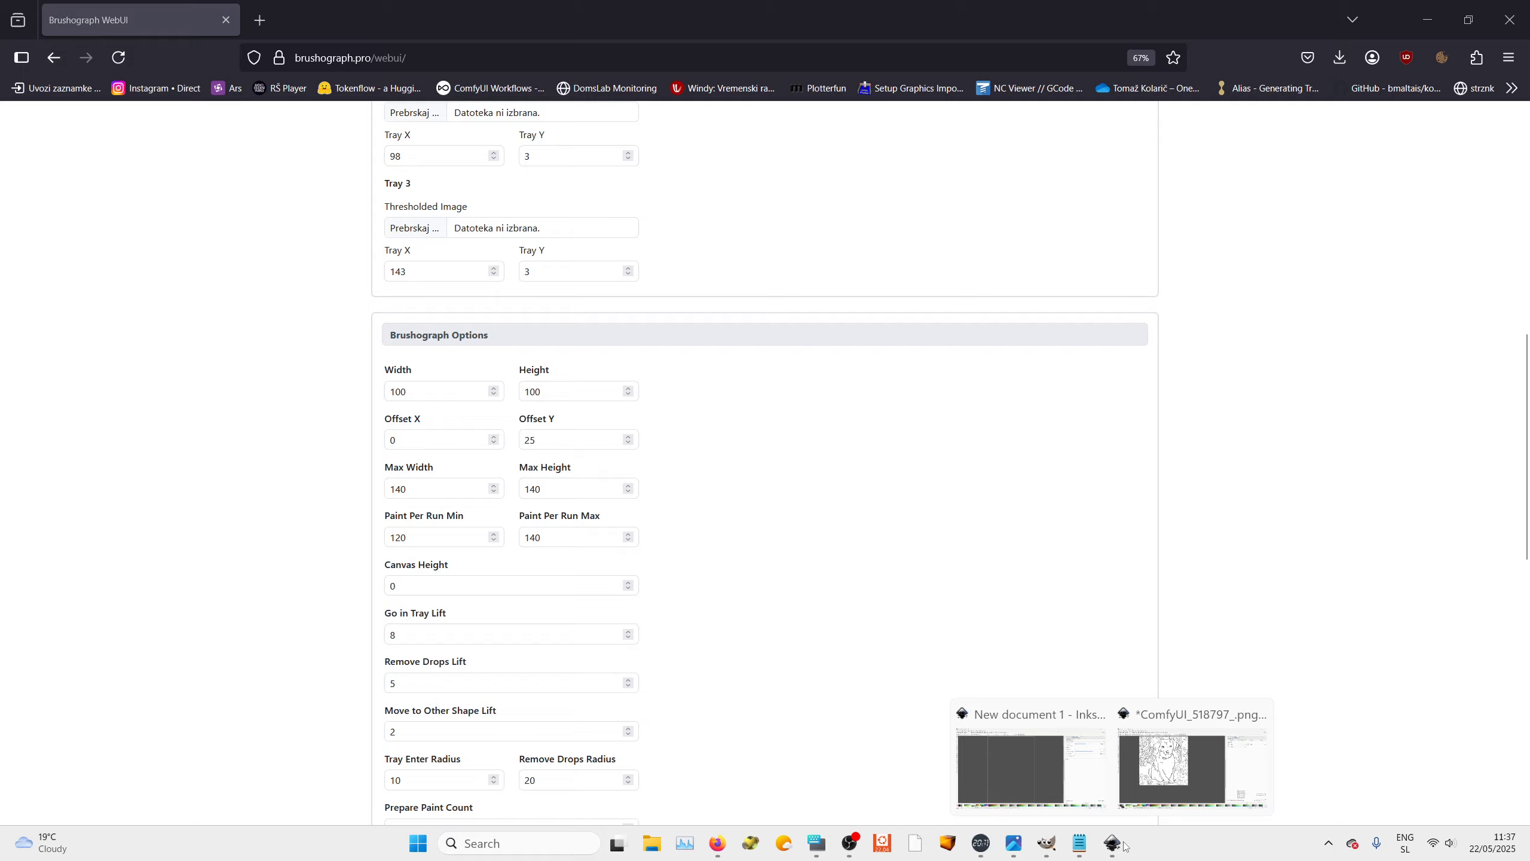
click(1175, 754)
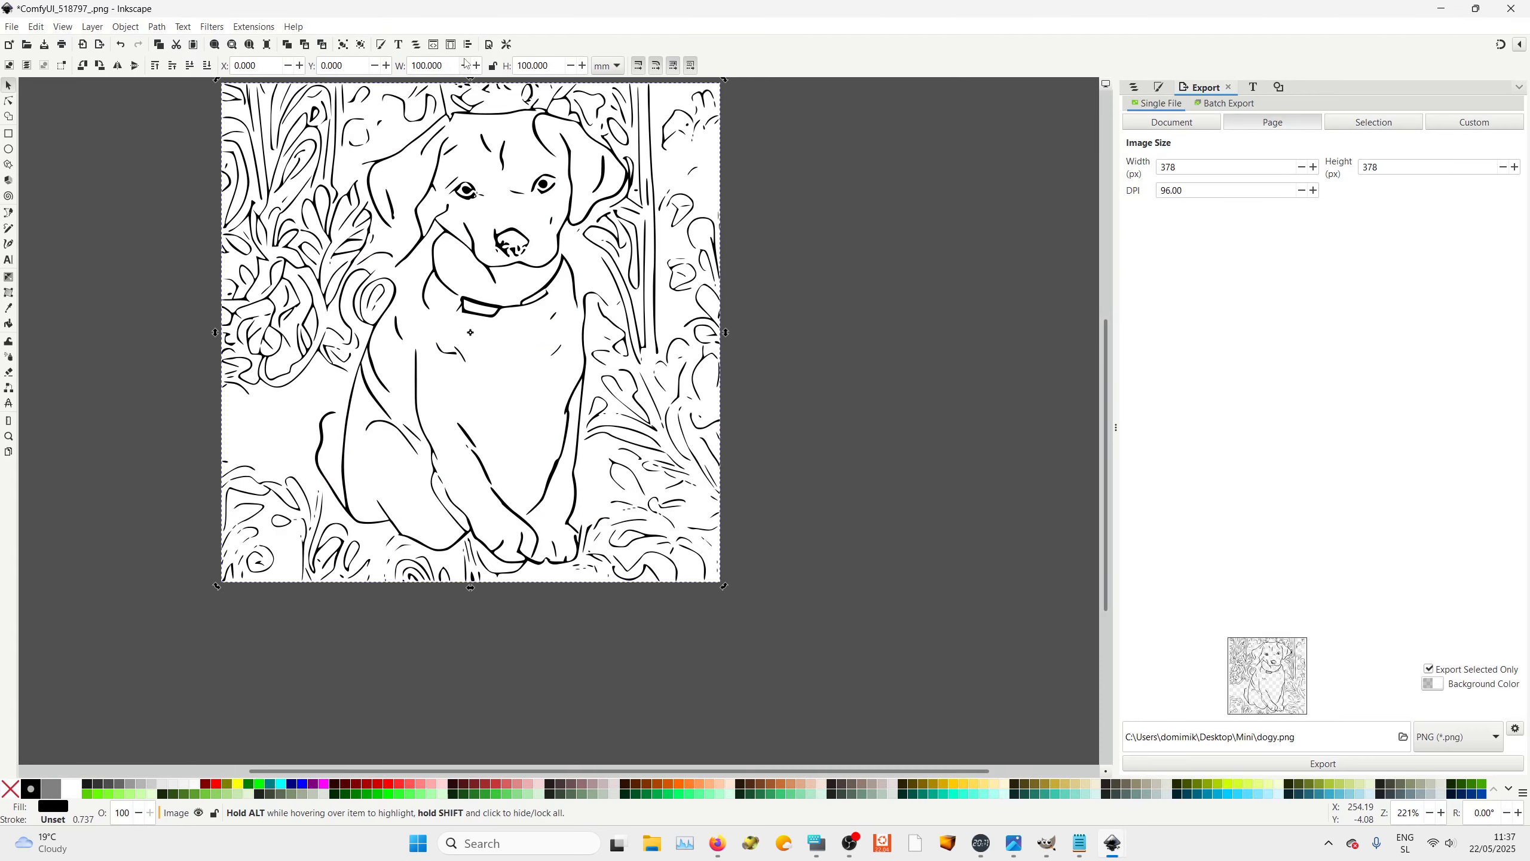
click(1441, 8)
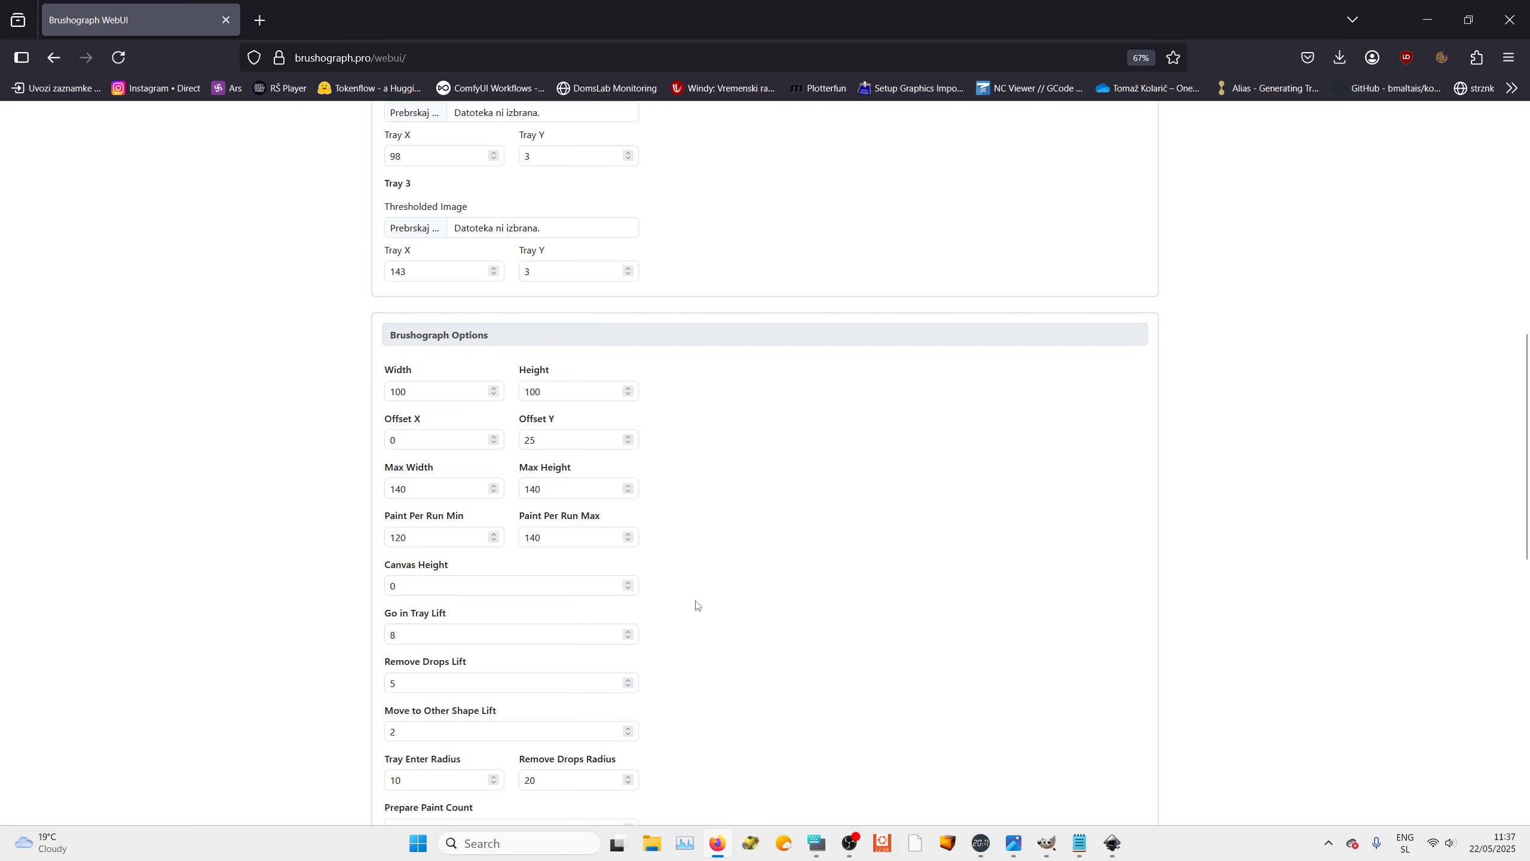
Download the Brushograph configuration and generate the G-code file
scroll(696, 604, down, 10)
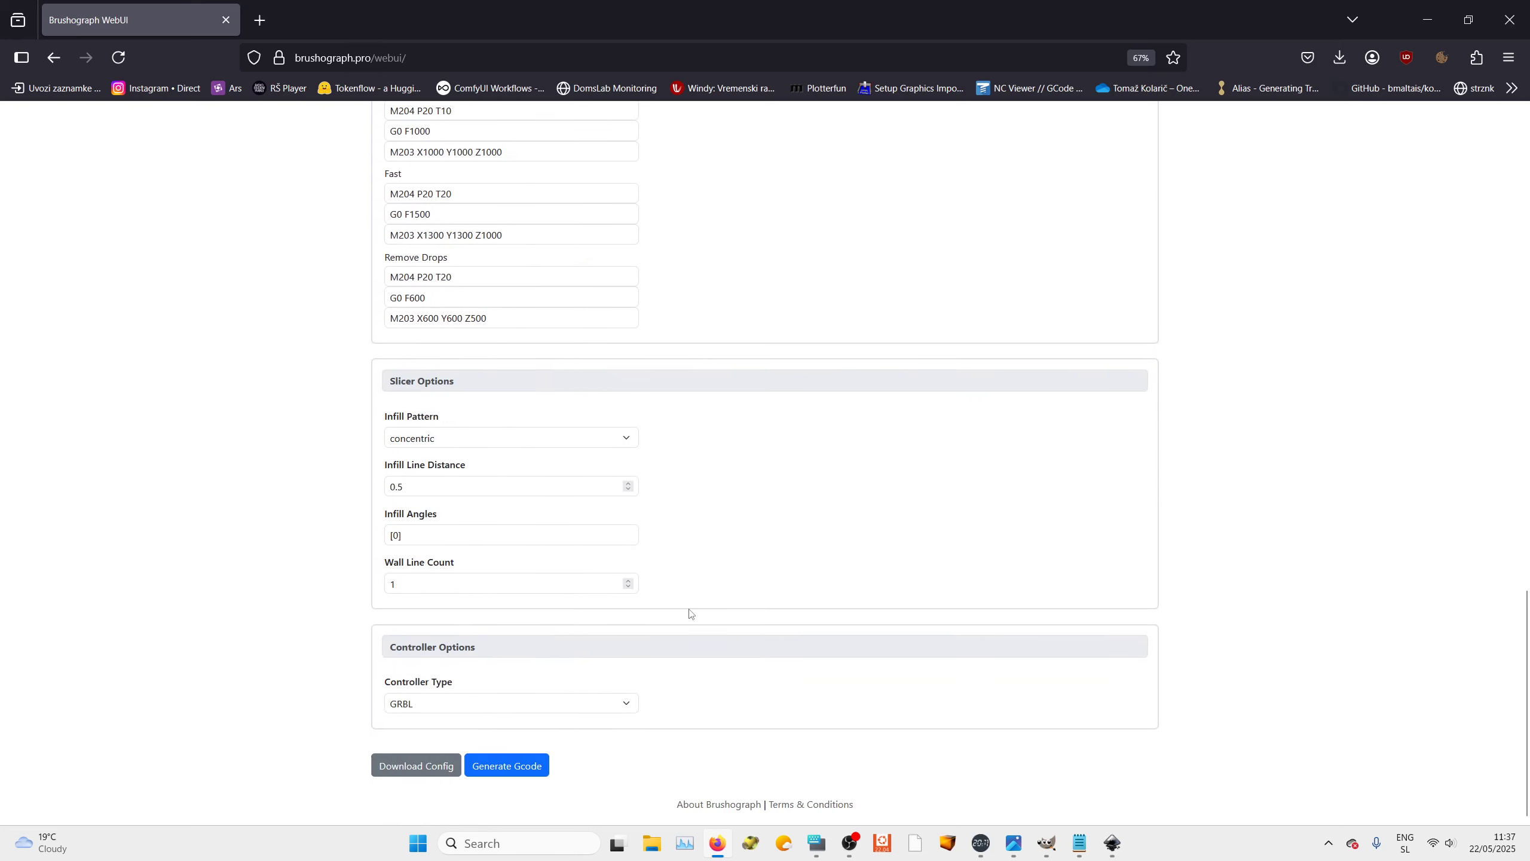
drag(399, 486, 338, 486)
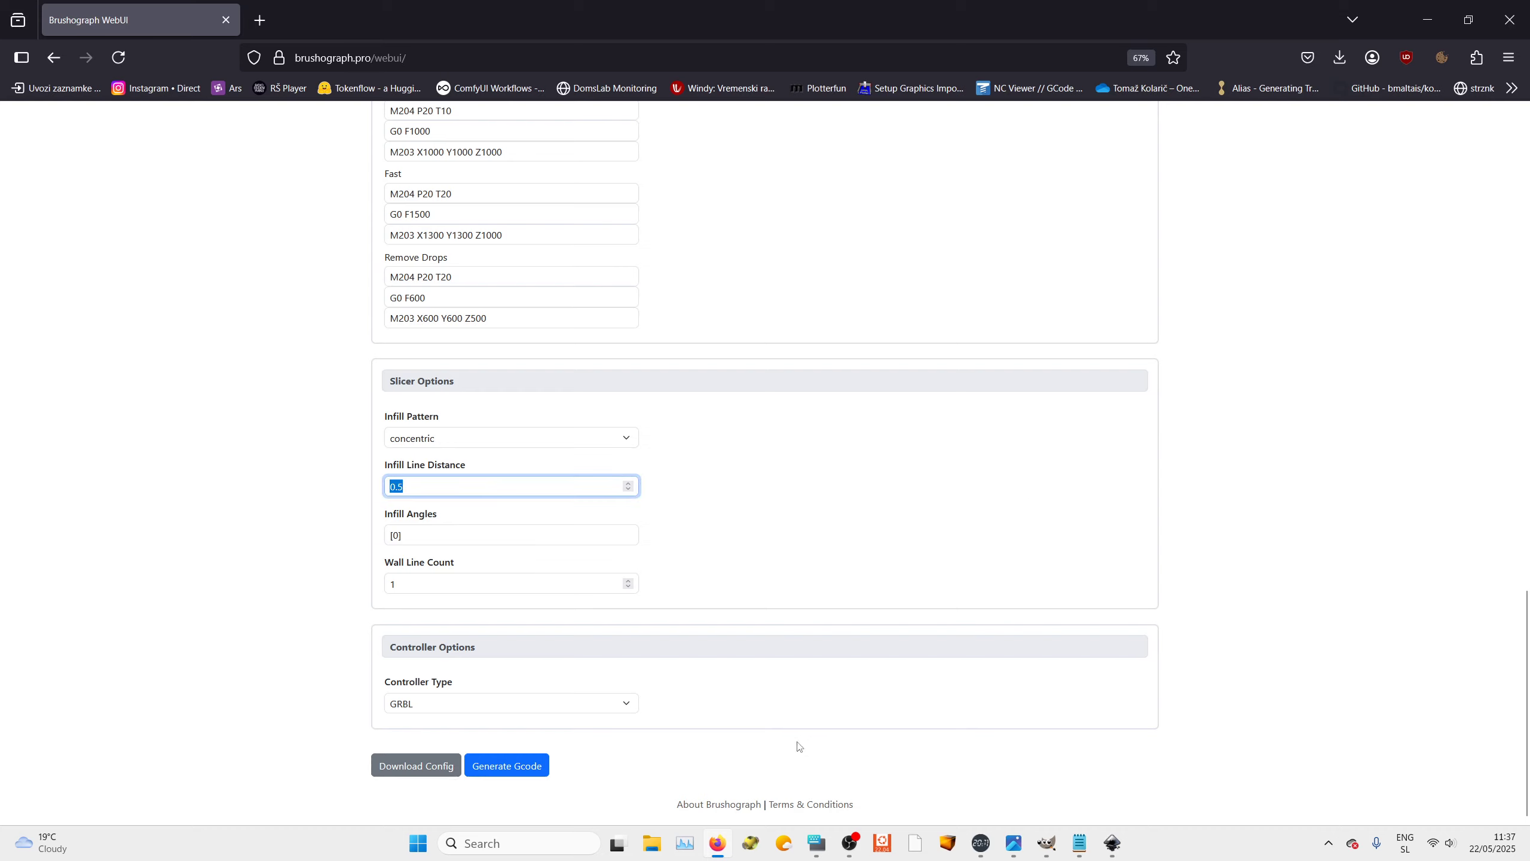
click(414, 764)
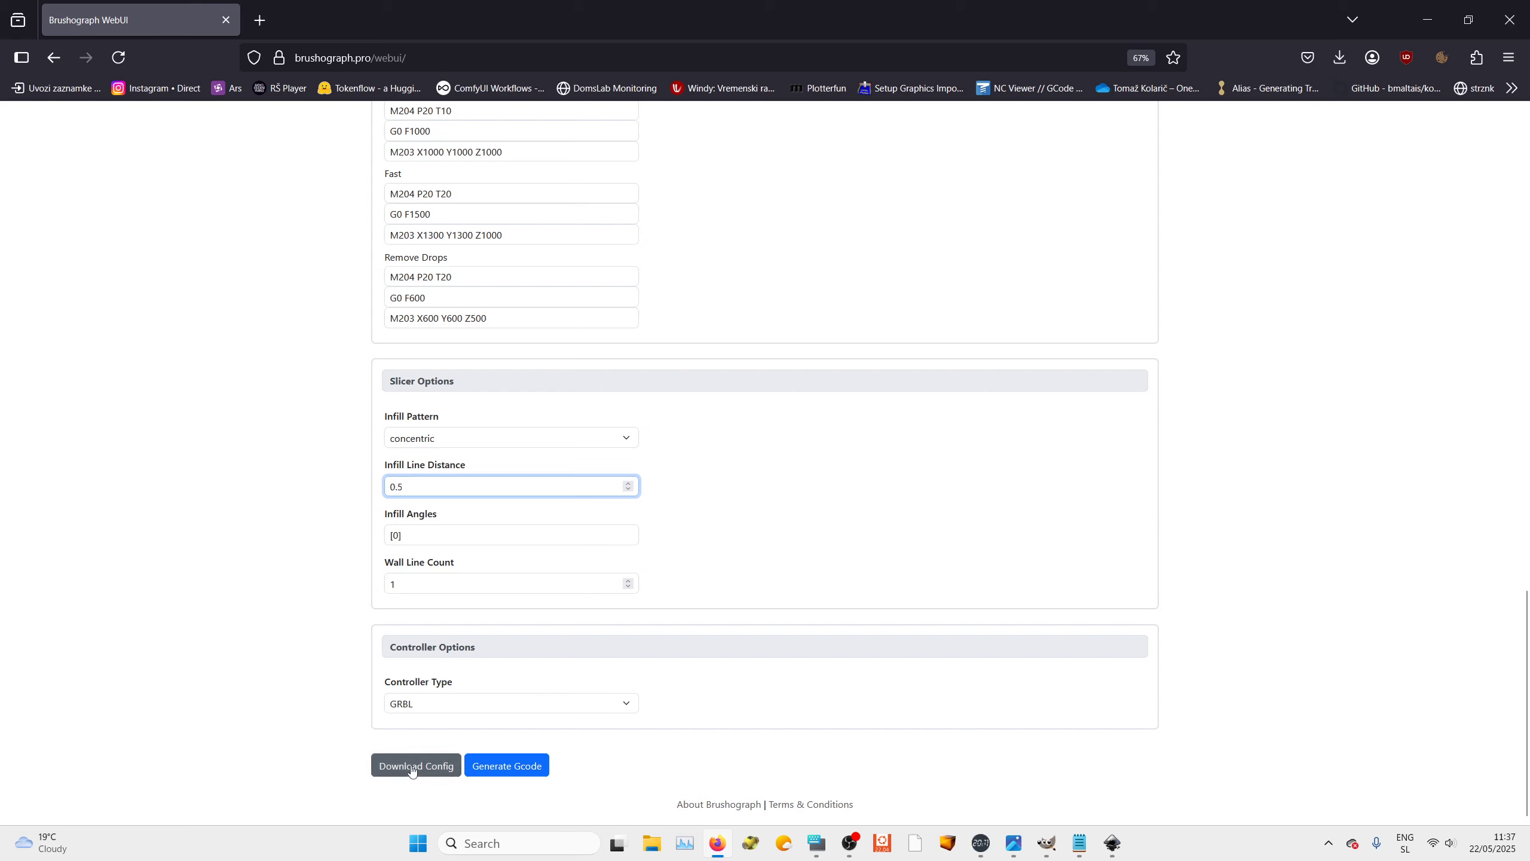
click(1323, 472)
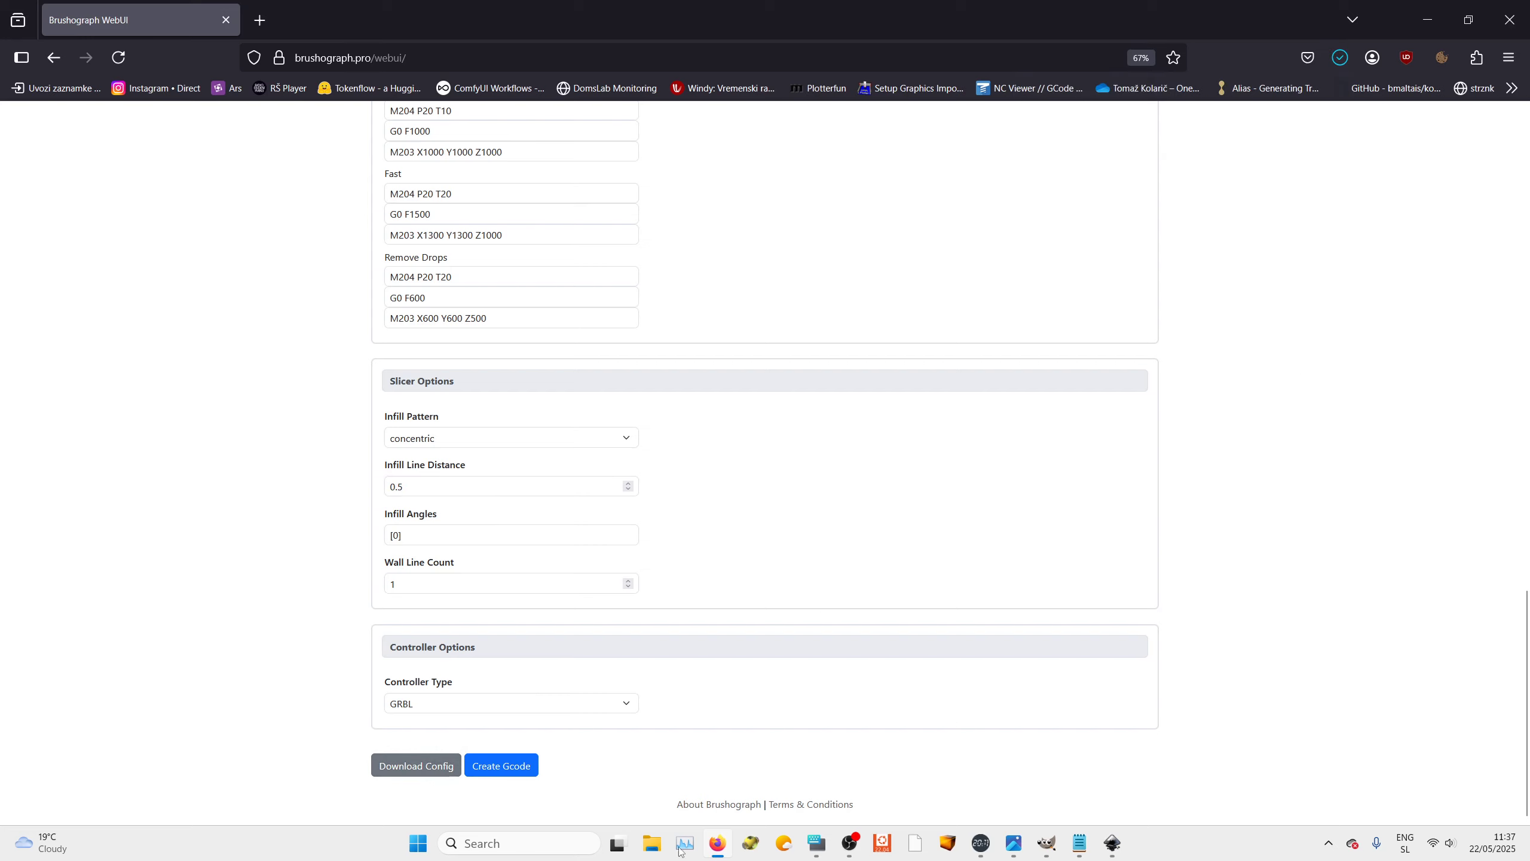
click(504, 766)
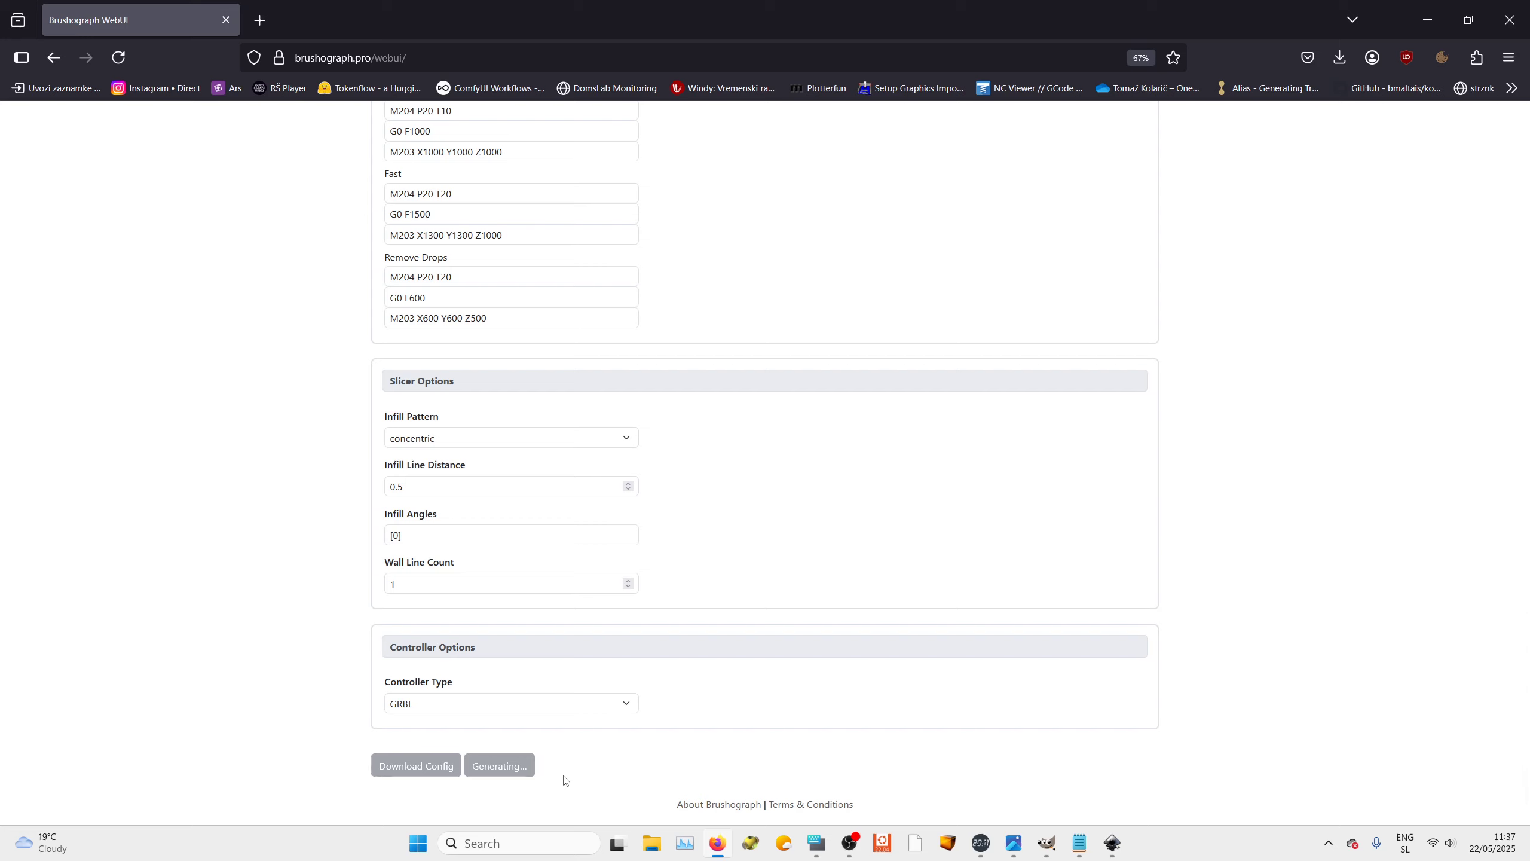
Switch to Universal Gcode Sender and open brushograph_20250522_093730.gcode from the Downloads folder
click(947, 847)
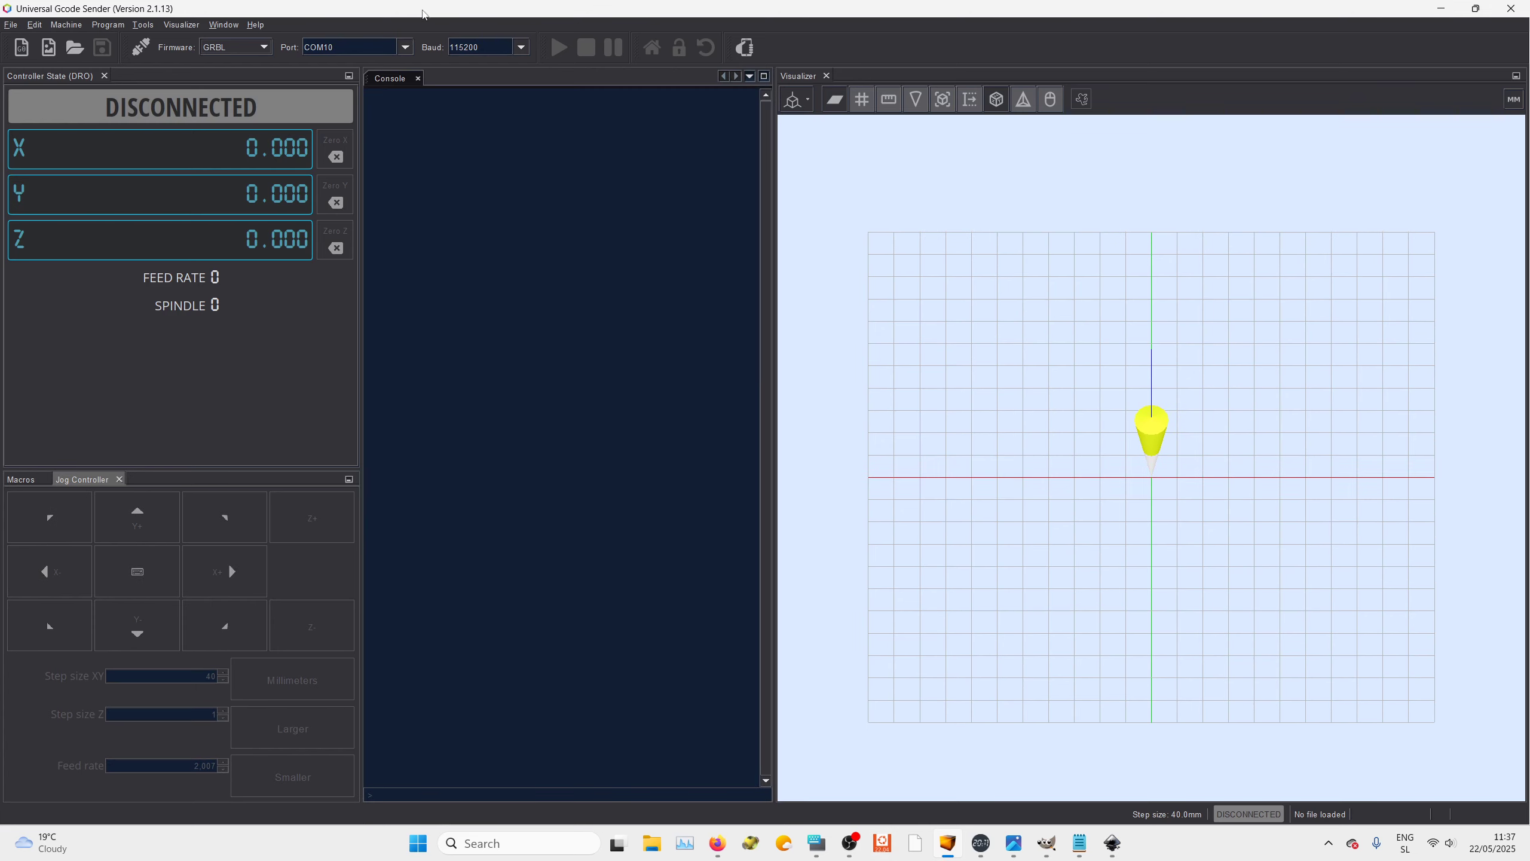
click(10, 26)
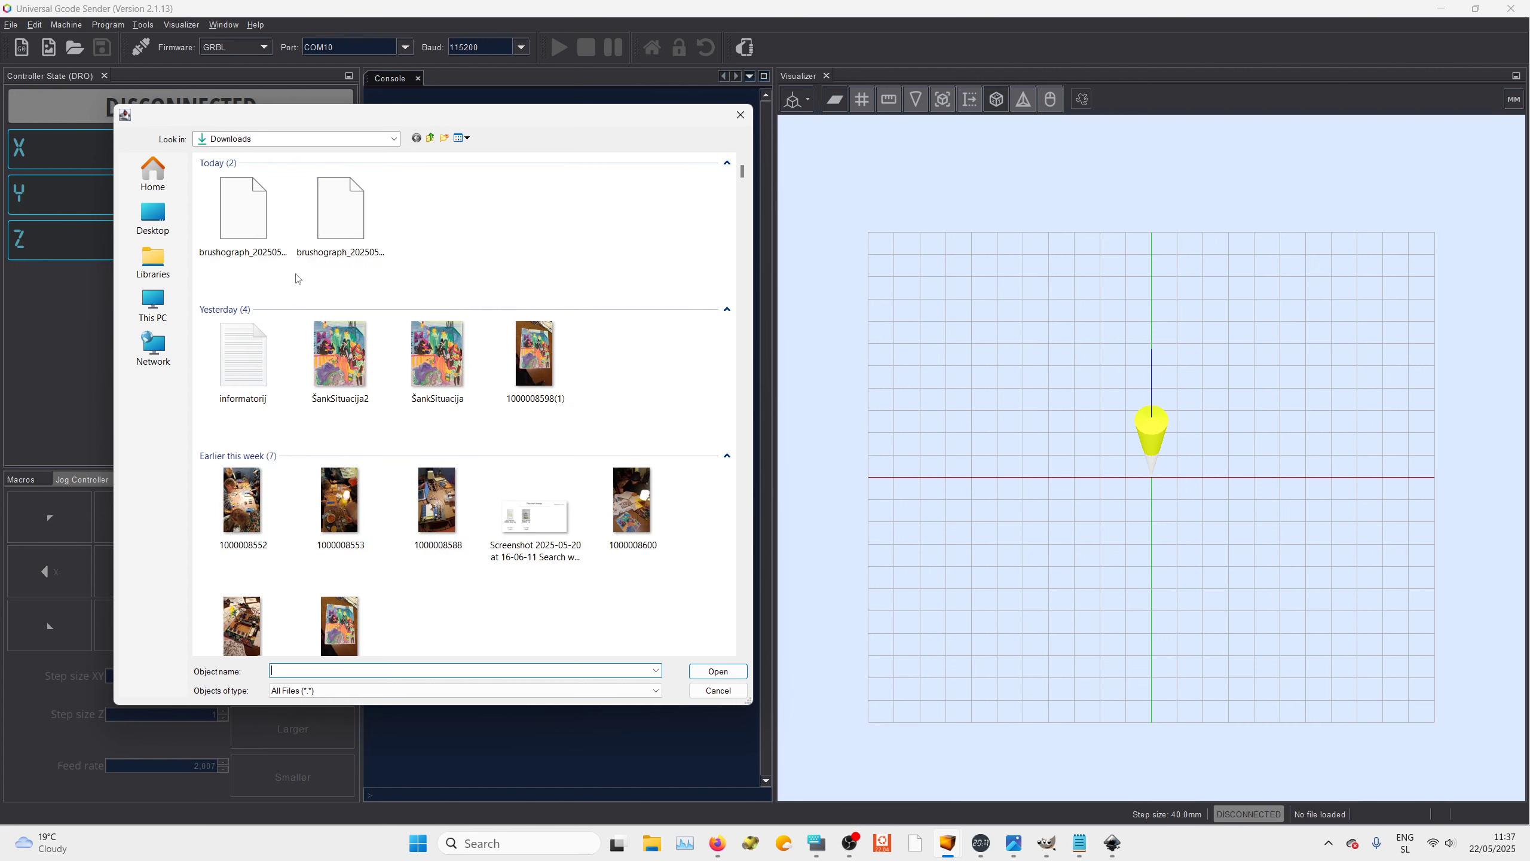
click(153, 218)
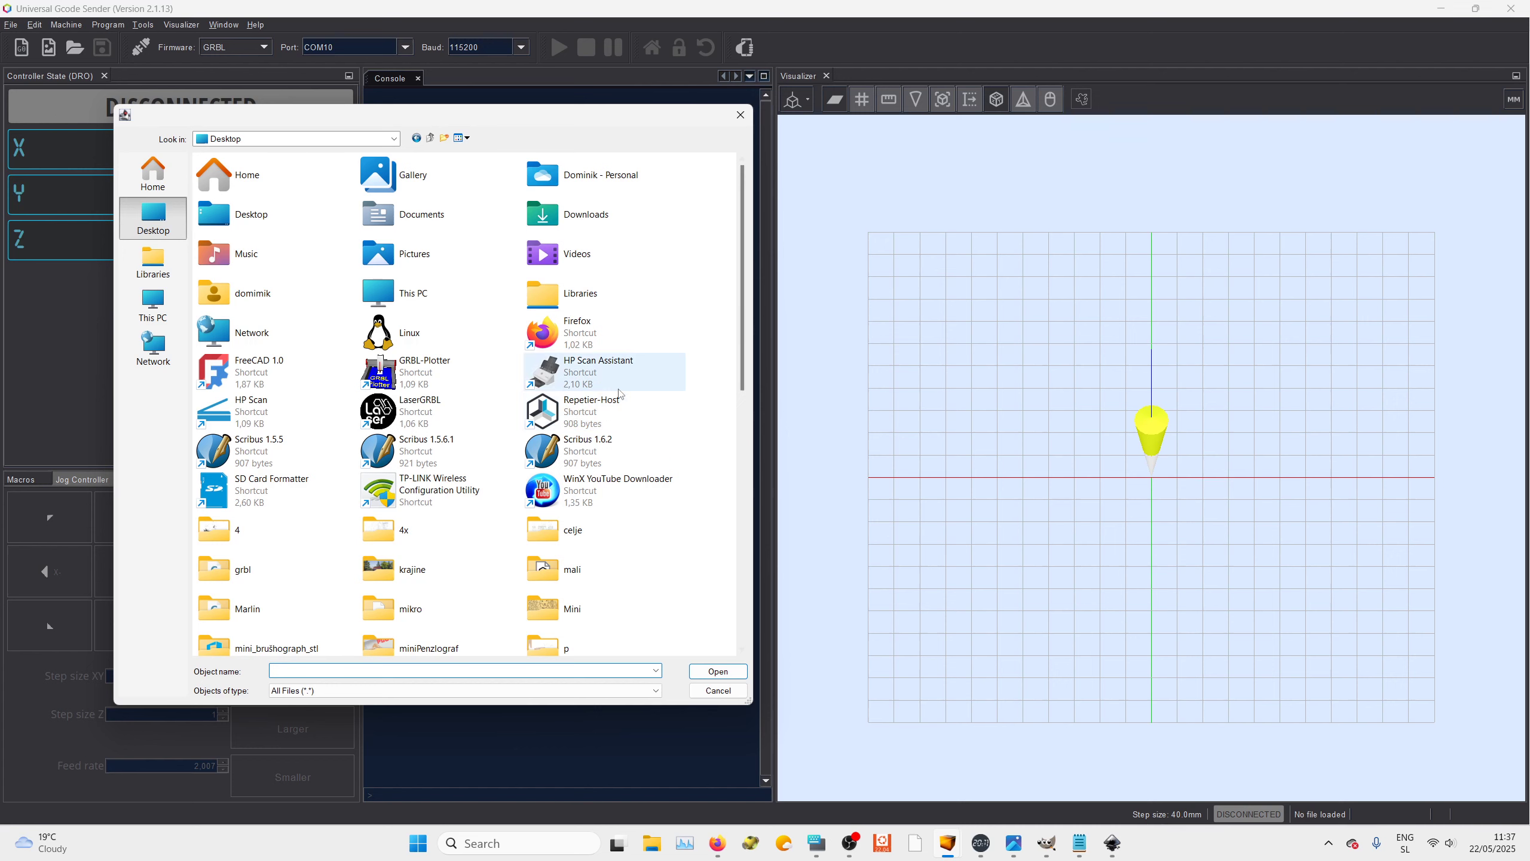
scroll(621, 393, down, 3)
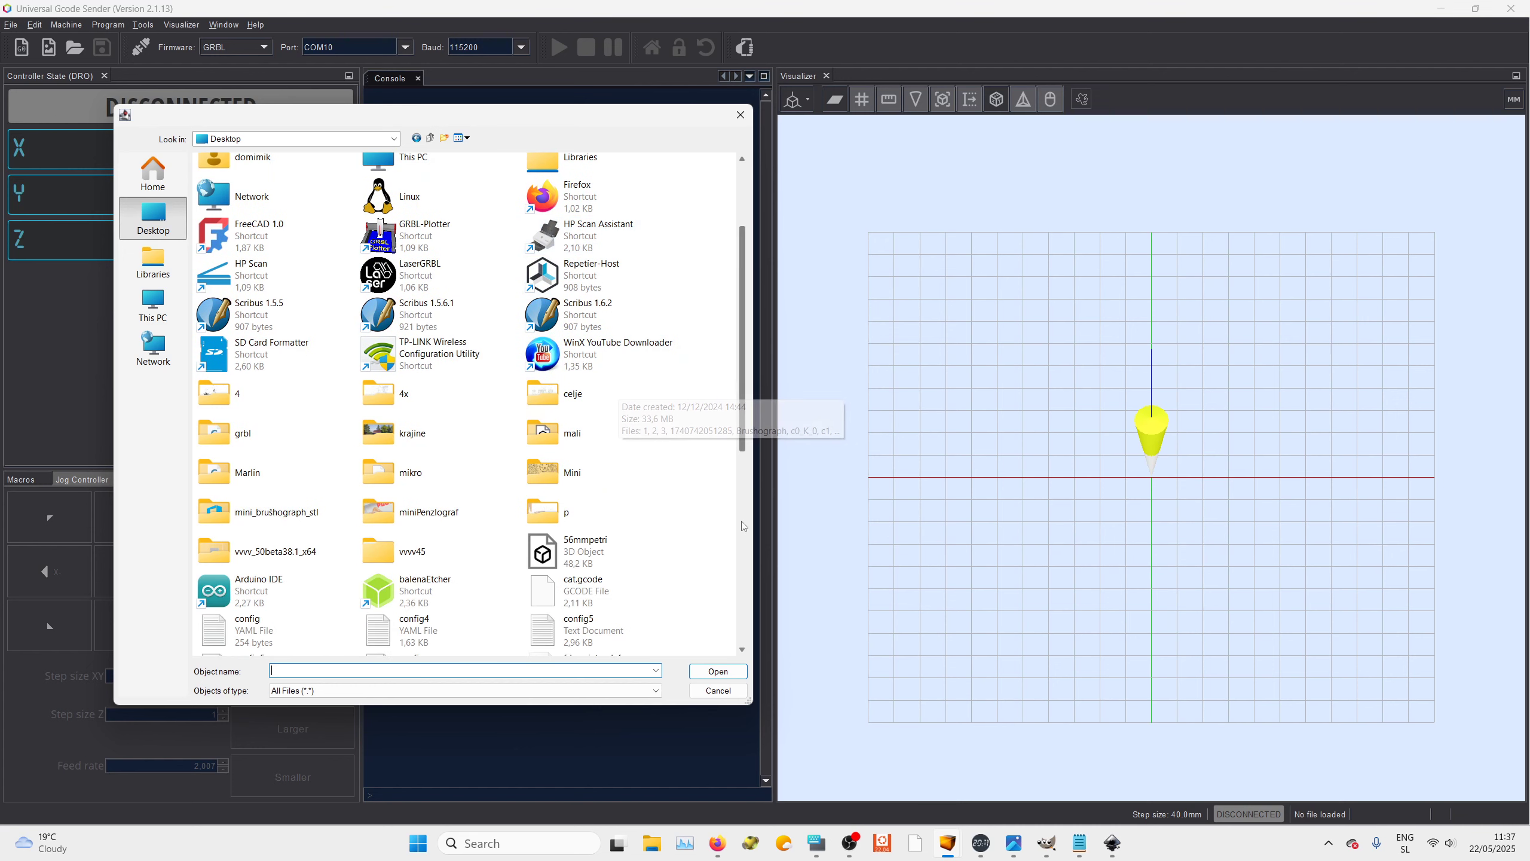
double_click(563, 471)
scroll(729, 384, down, 3)
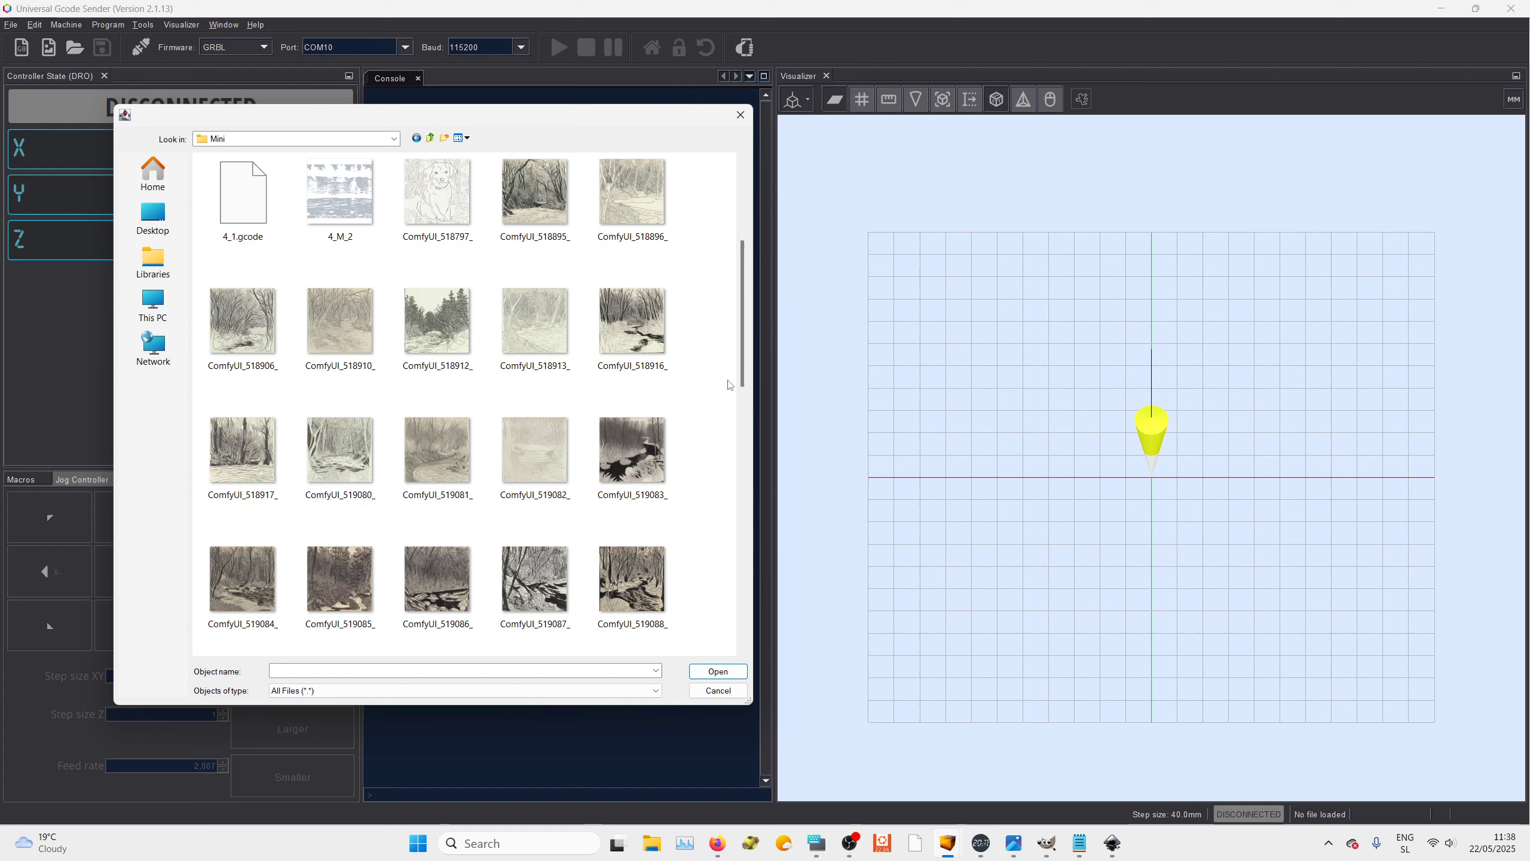
scroll(730, 384, up, 3)
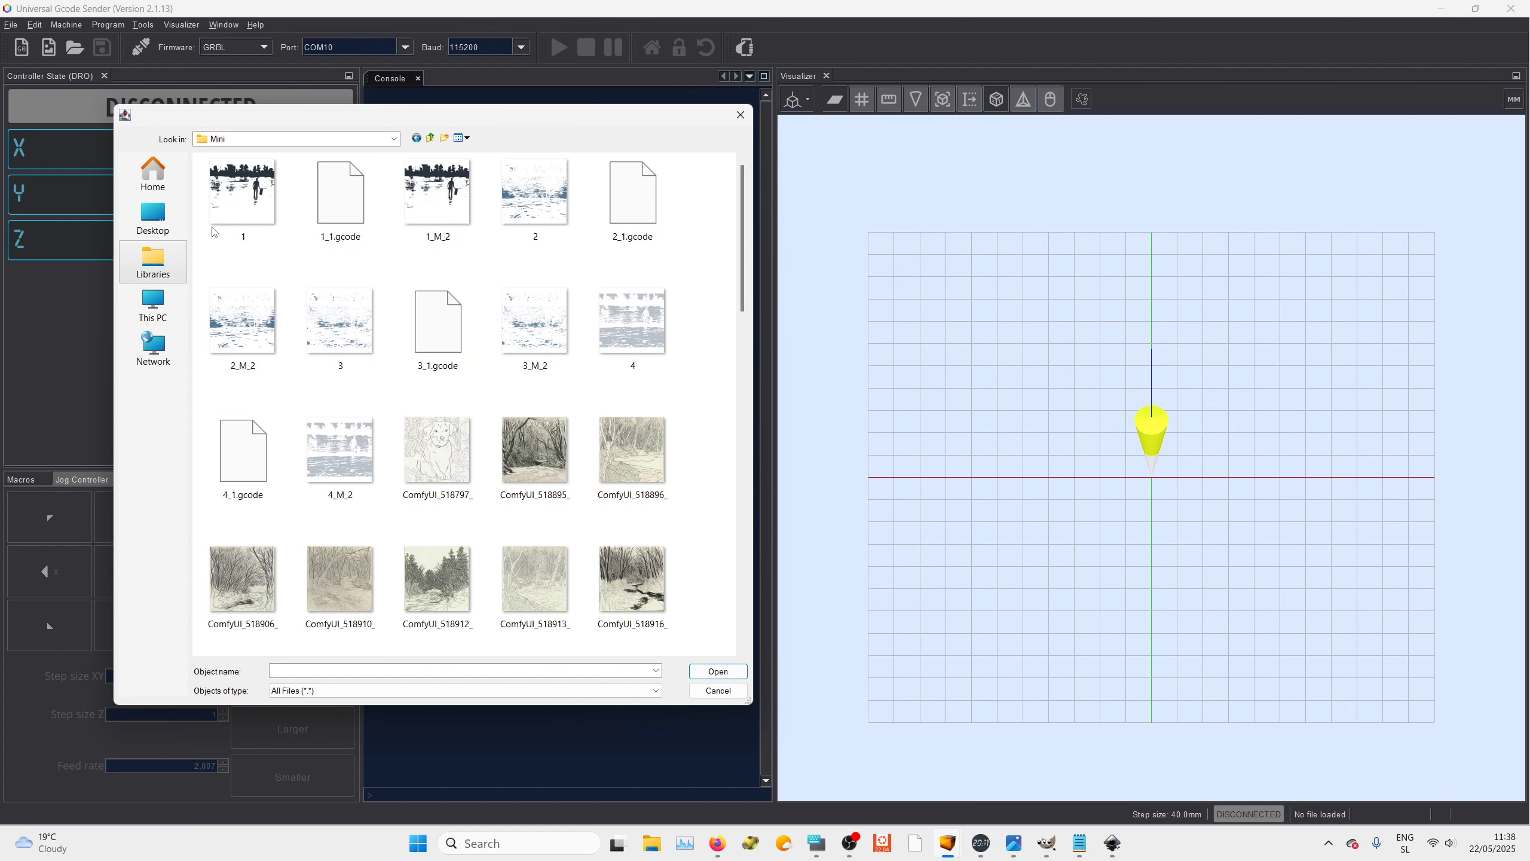
click(394, 139)
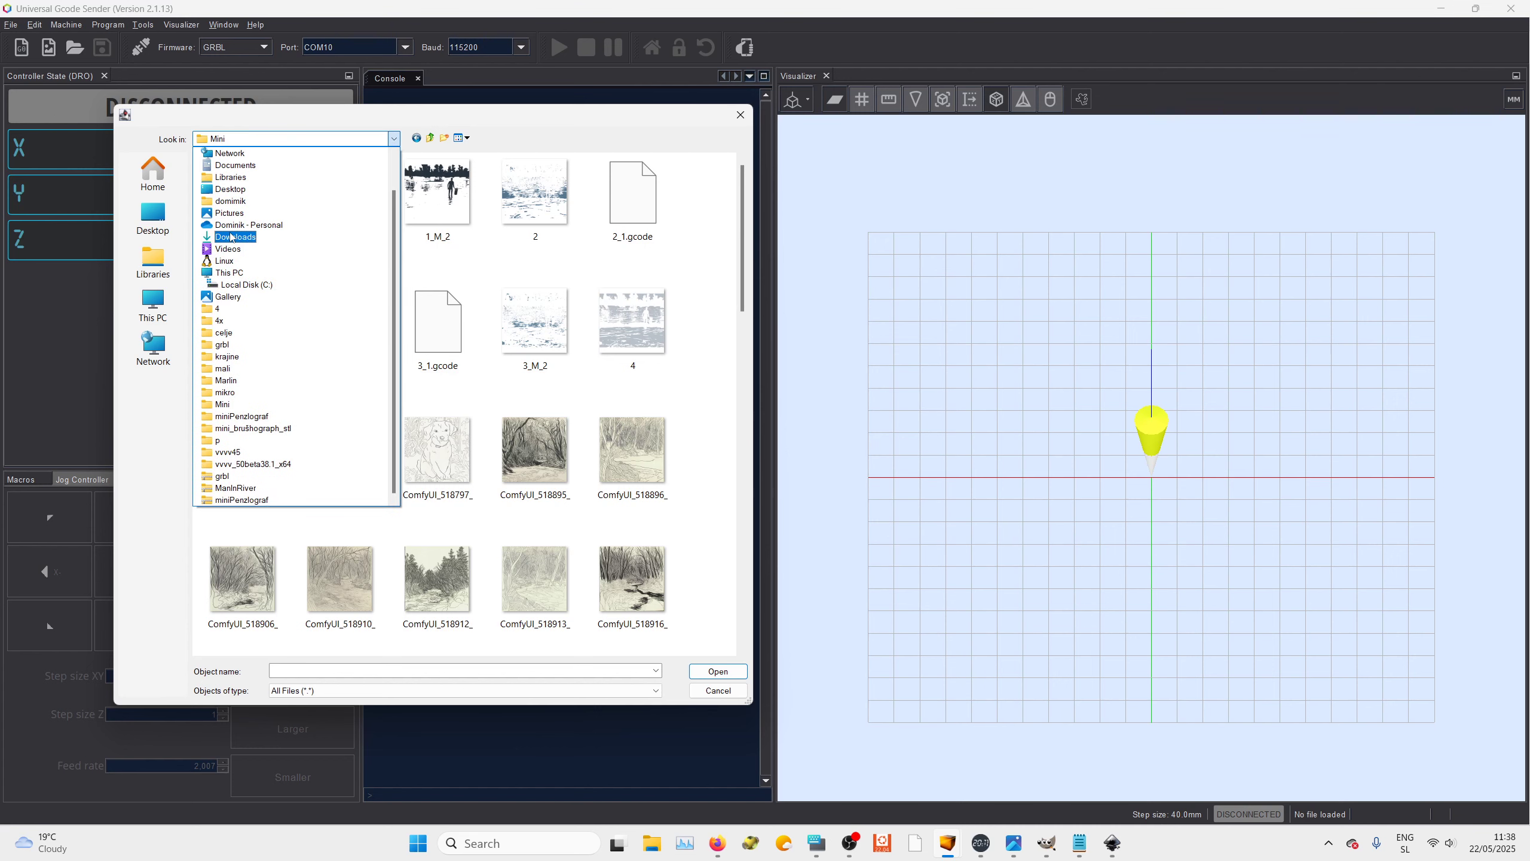
click(231, 236)
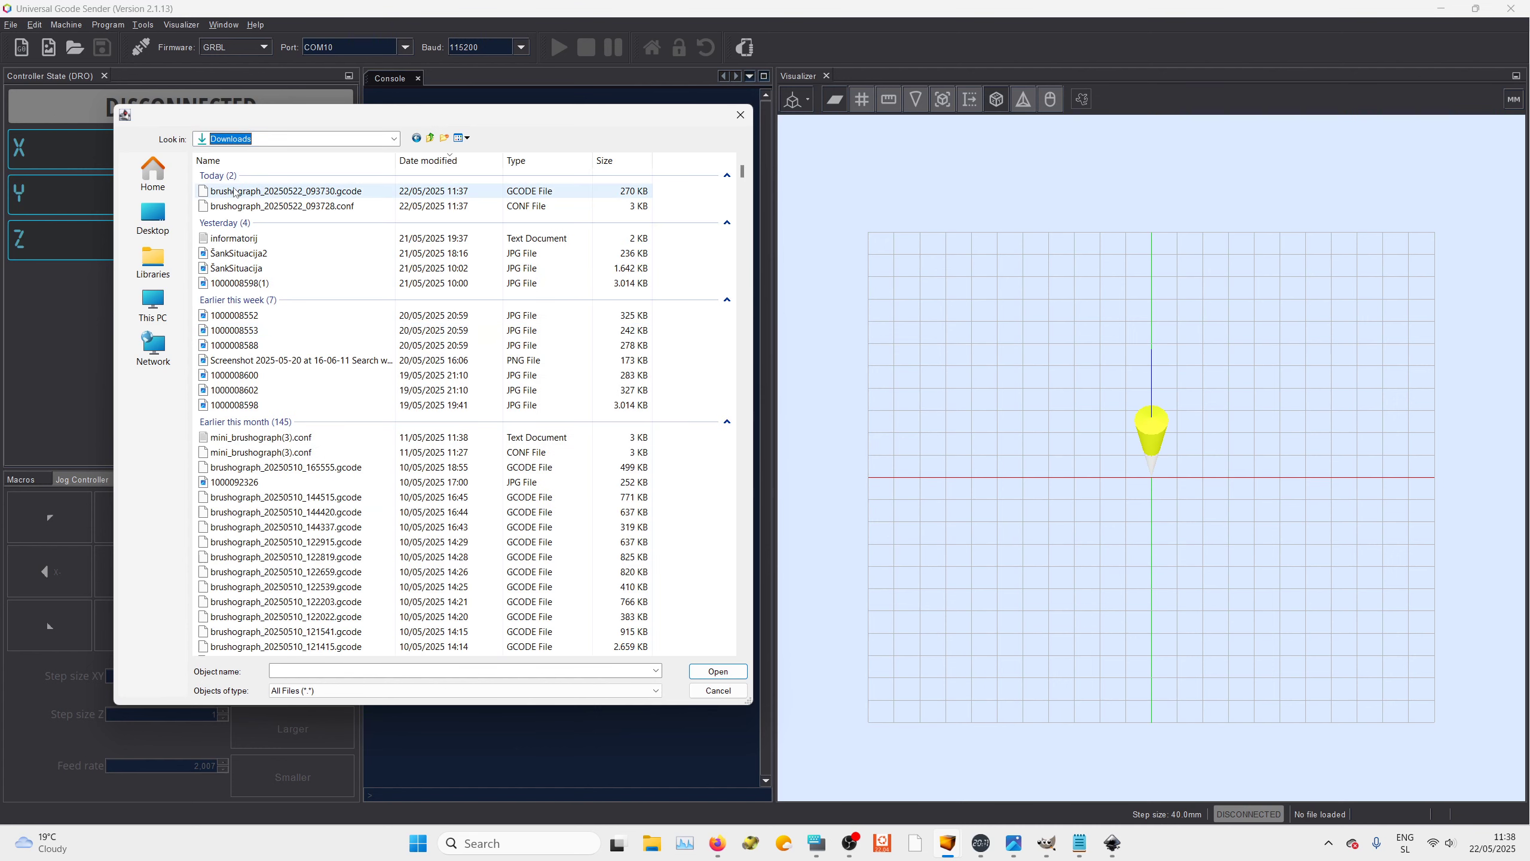
click(235, 192)
click(722, 673)
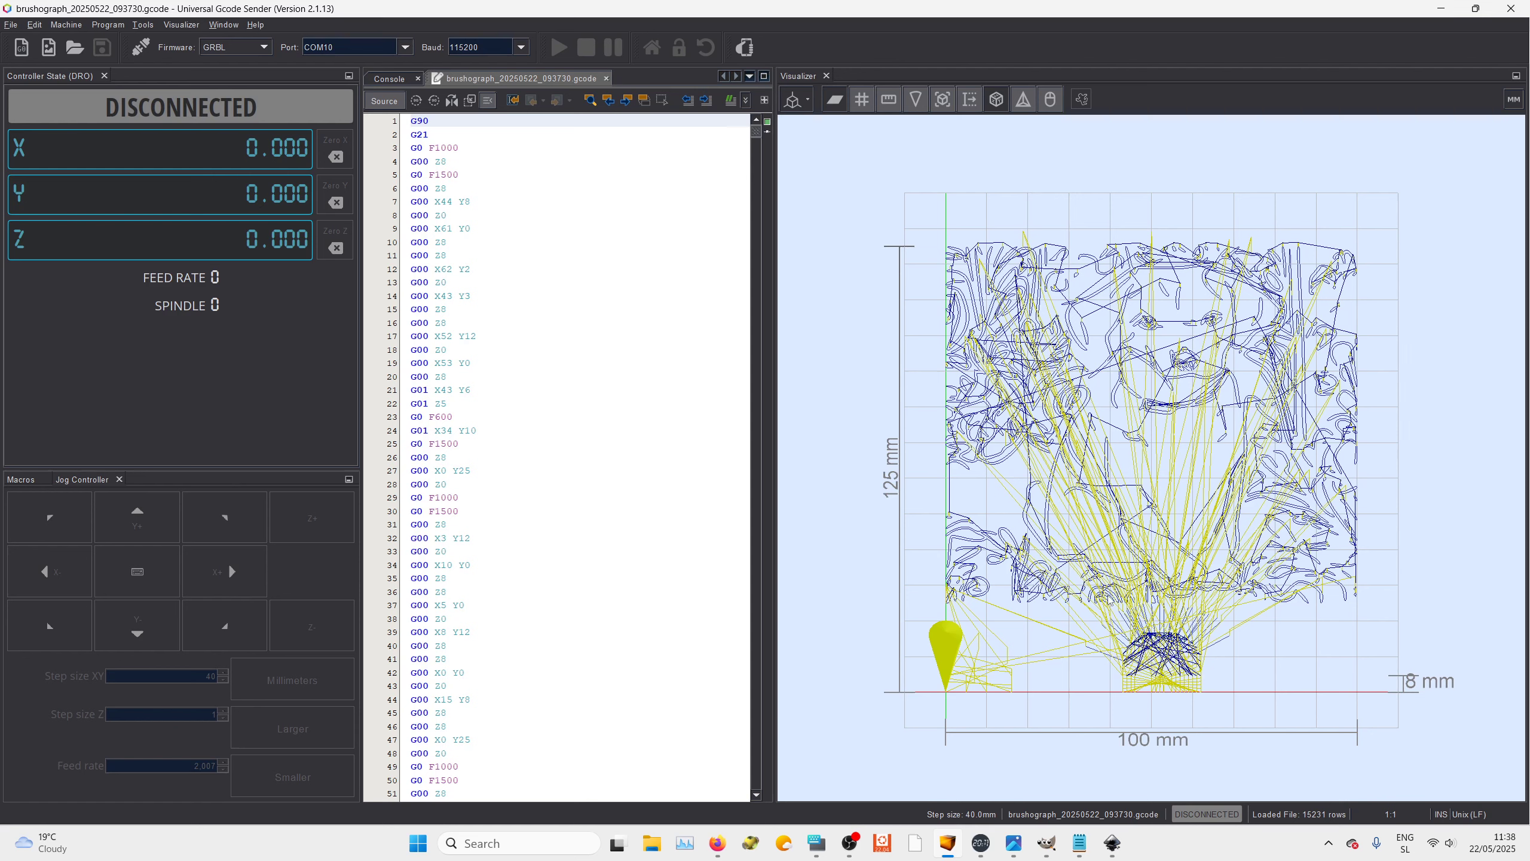
Switch to Inkscape and scale the selected dog image to 500 mm wide and 500 mm high
mouse_move(1046, 843)
mouse_move(1112, 844)
click(1186, 778)
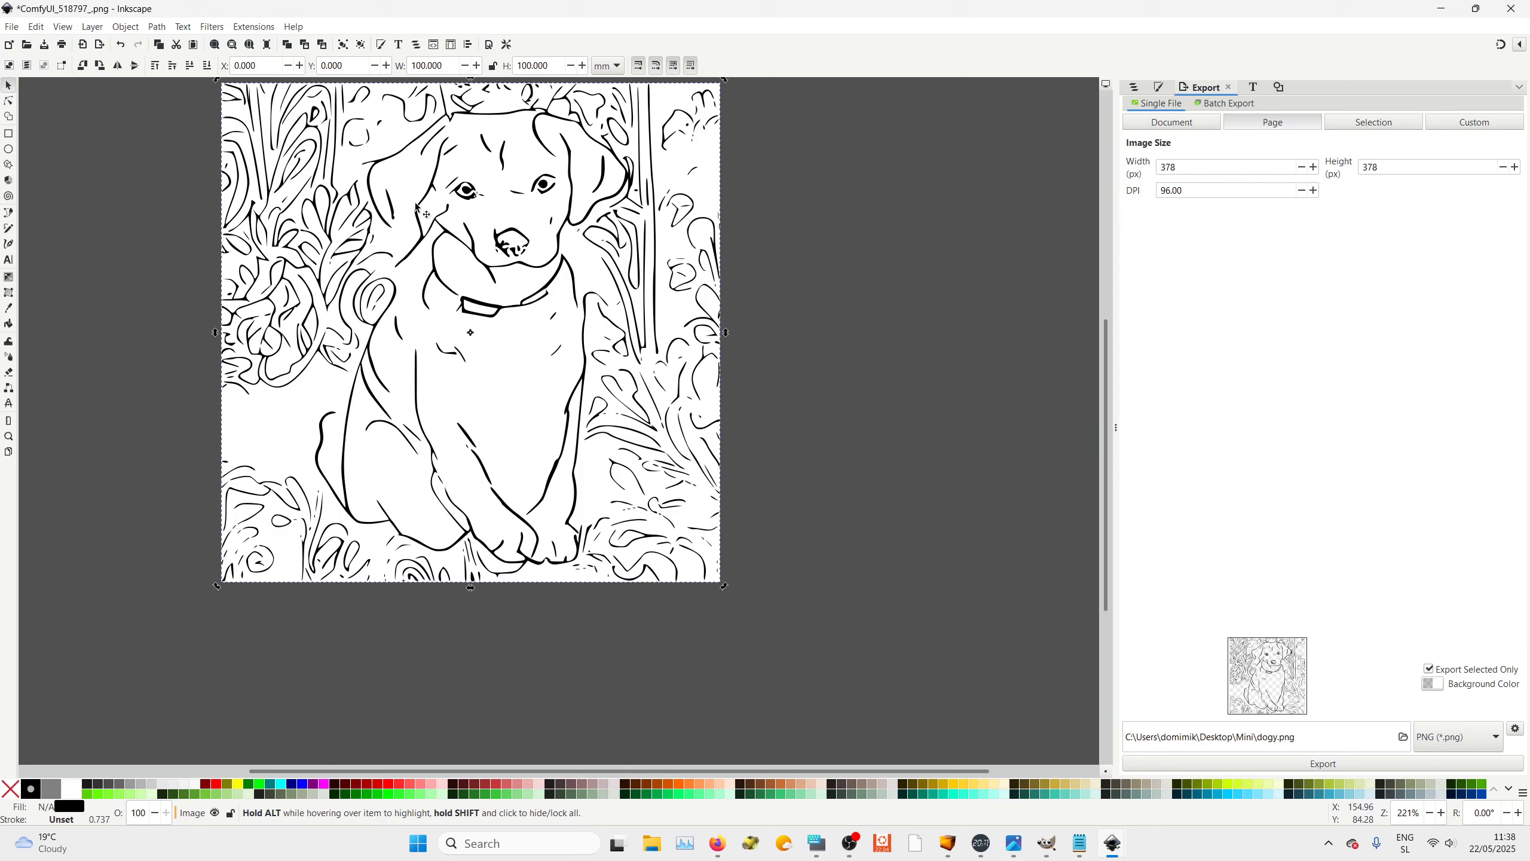
click(445, 67)
click(552, 67)
text(0)
click(427, 64)
text(0)
click(531, 65)
text(0)
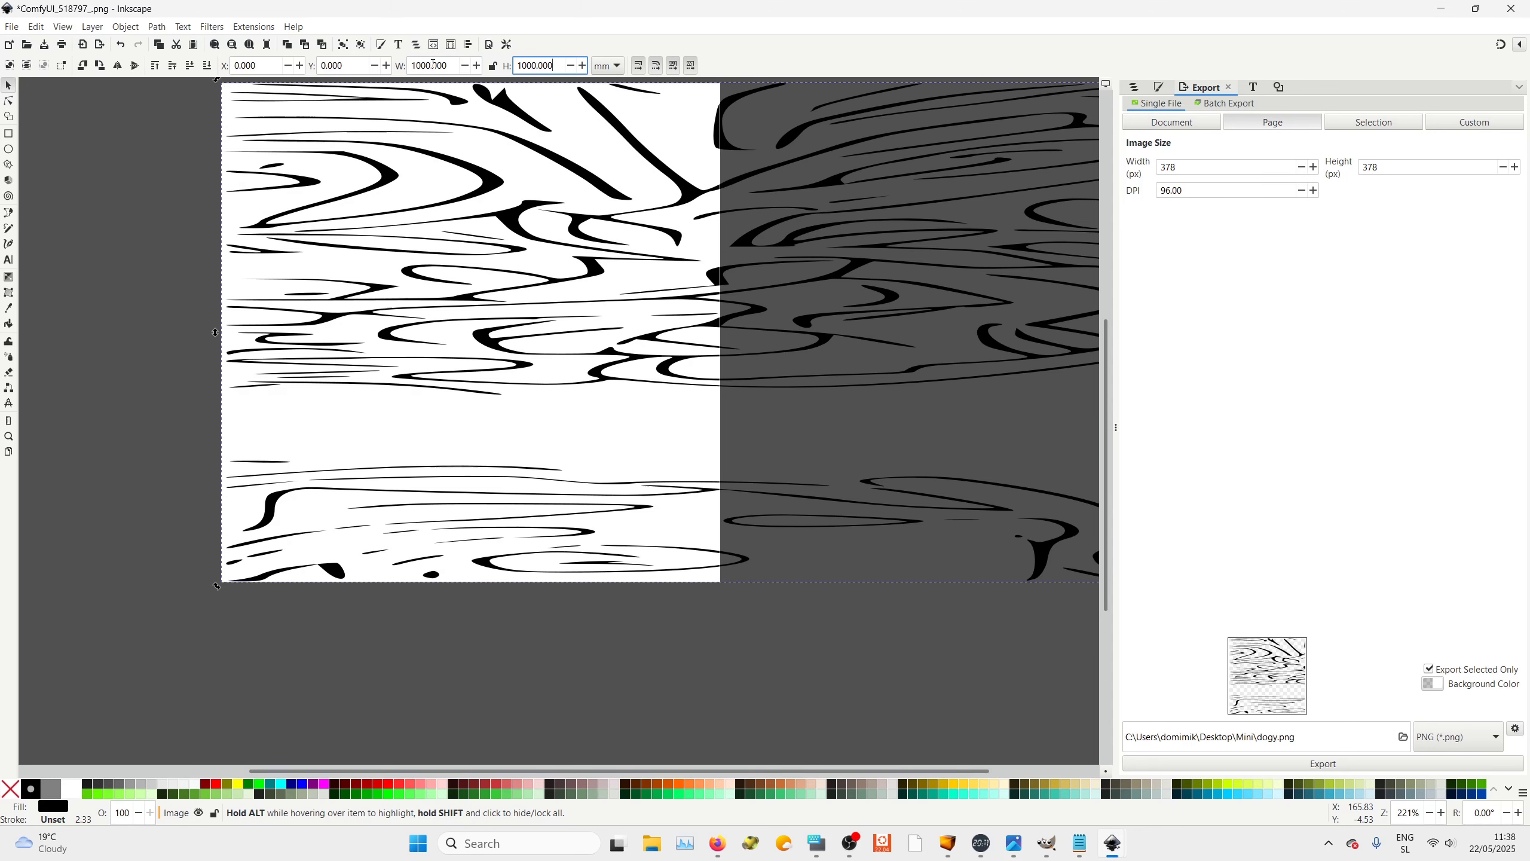
click(415, 64)
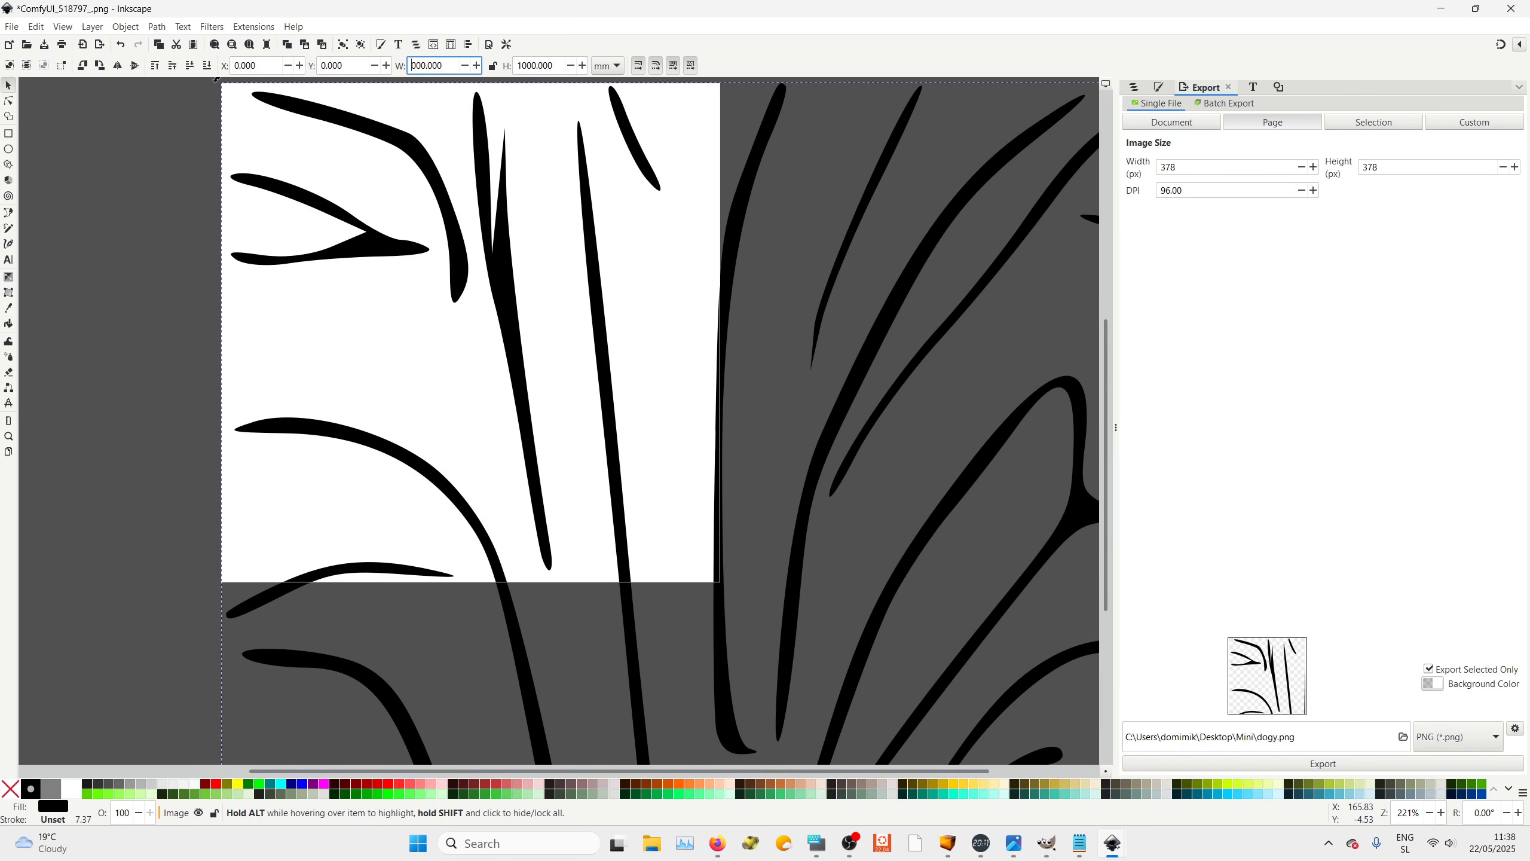
text(5)
key(Delete)
click(520, 65)
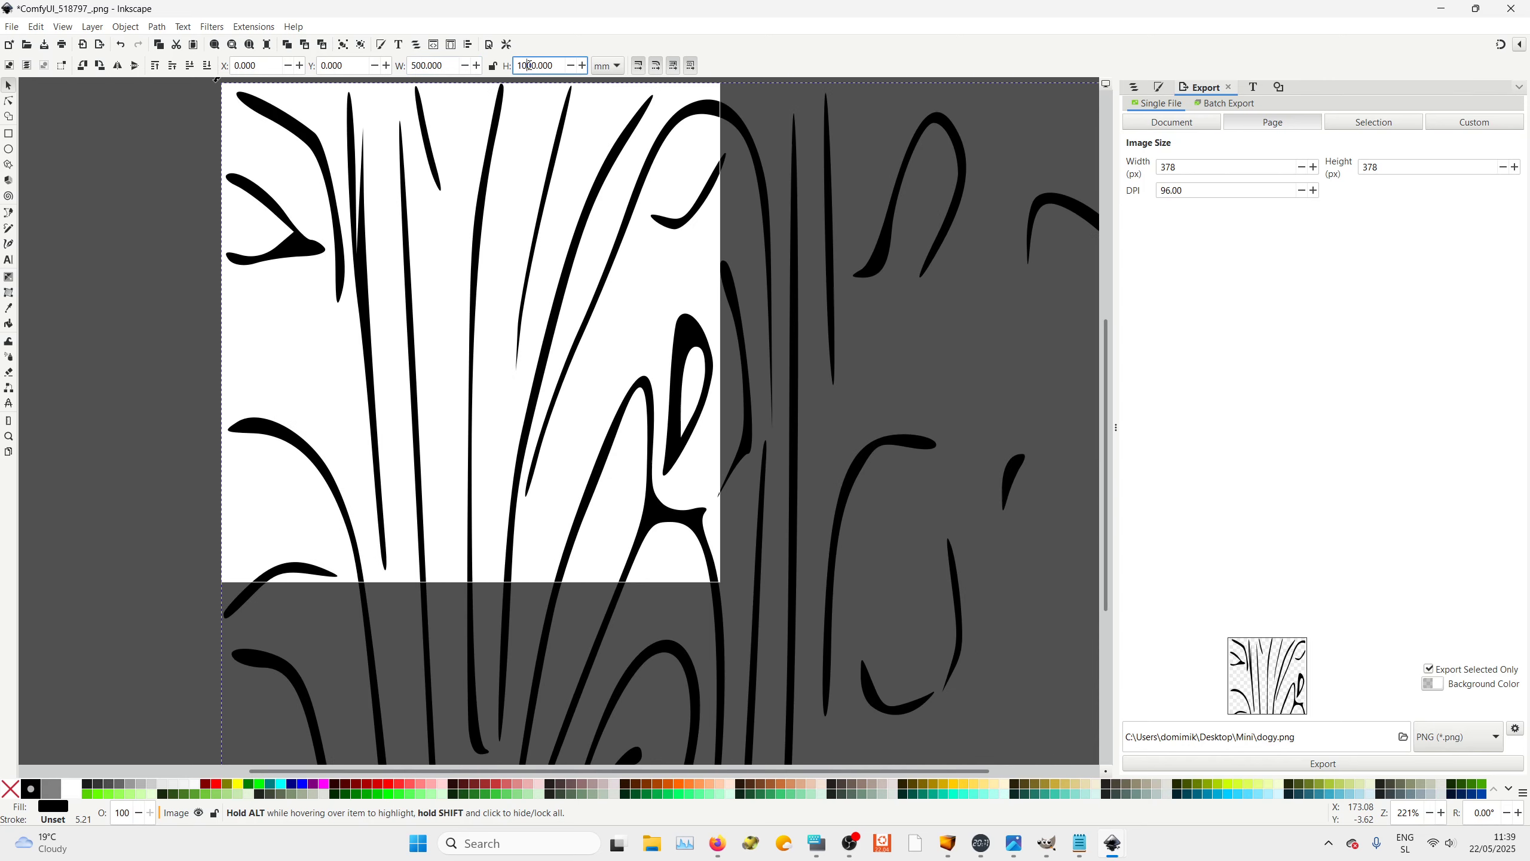
text(5)
ctrl+scroll(820, 522, down, 5)
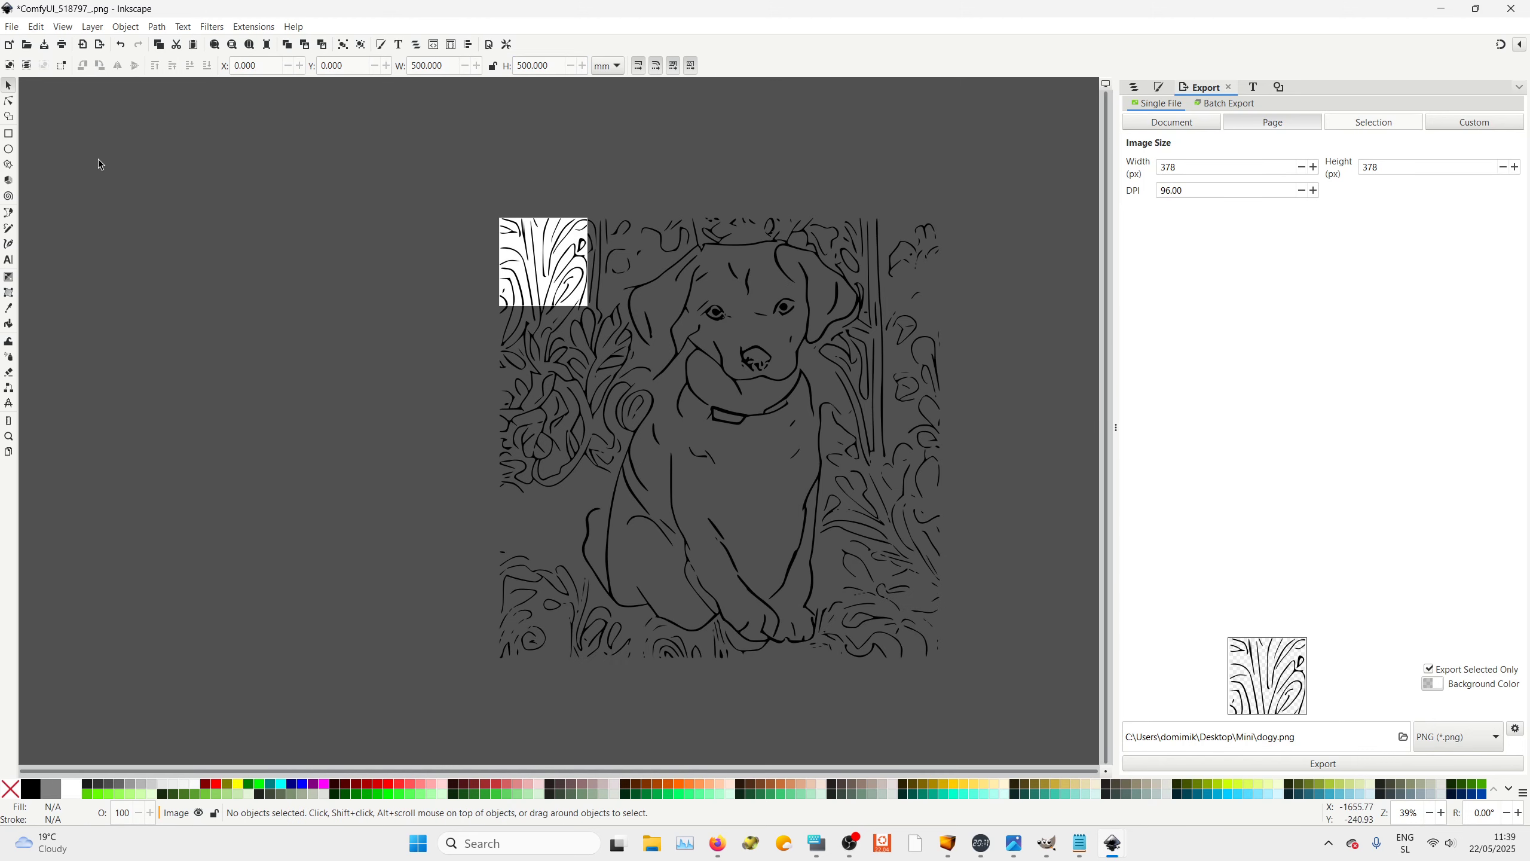
Set the document page size to 500 × 500 mm in Document Properties
click(13, 27)
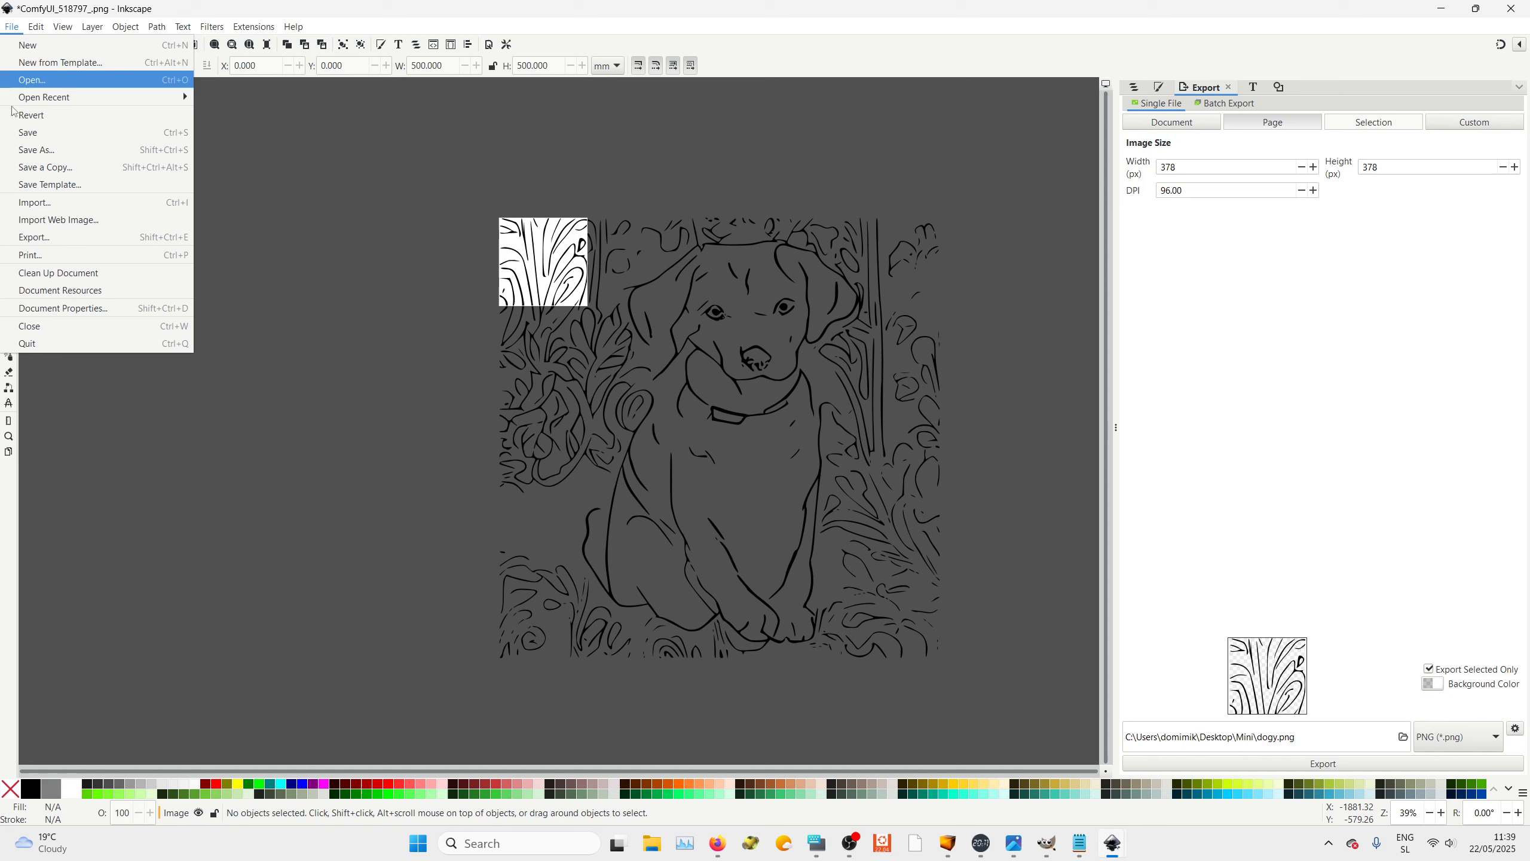
click(66, 308)
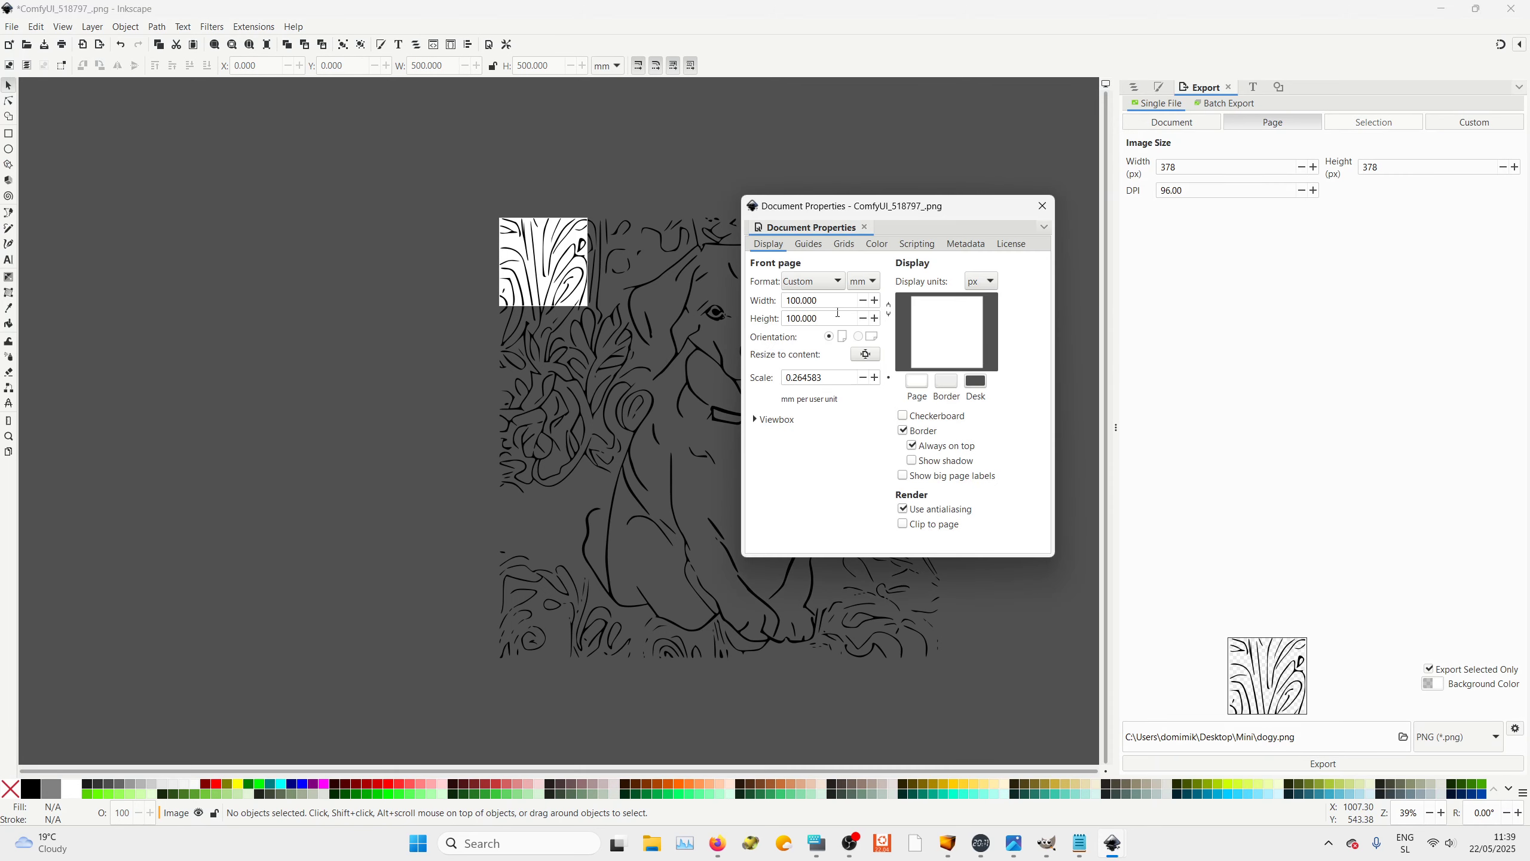
drag(835, 301, 744, 301)
text(500)
key(Return)
drag(811, 319, 773, 315)
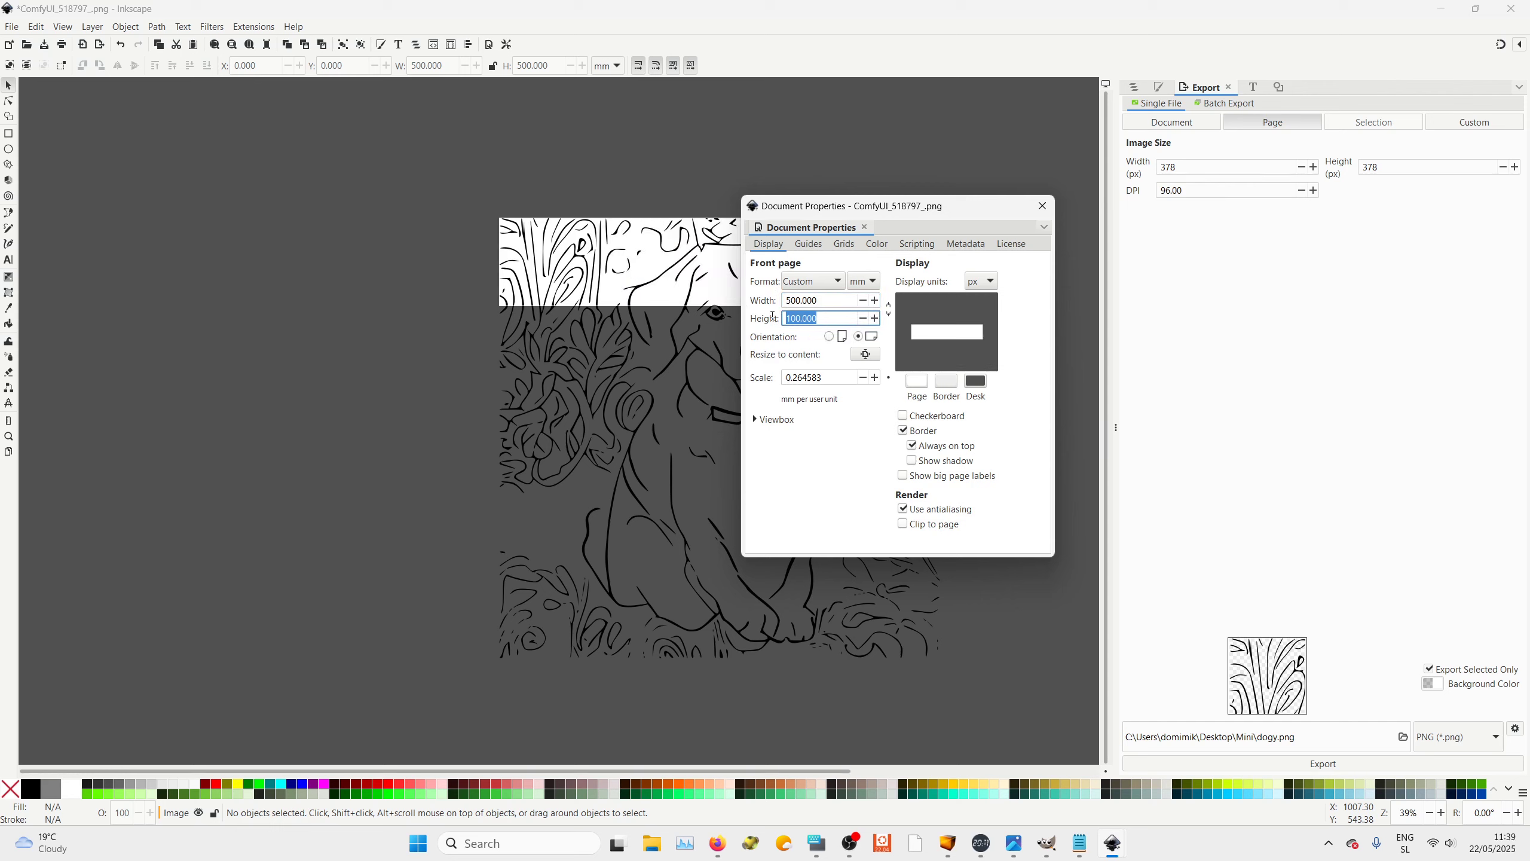
text(500)
key(Return)
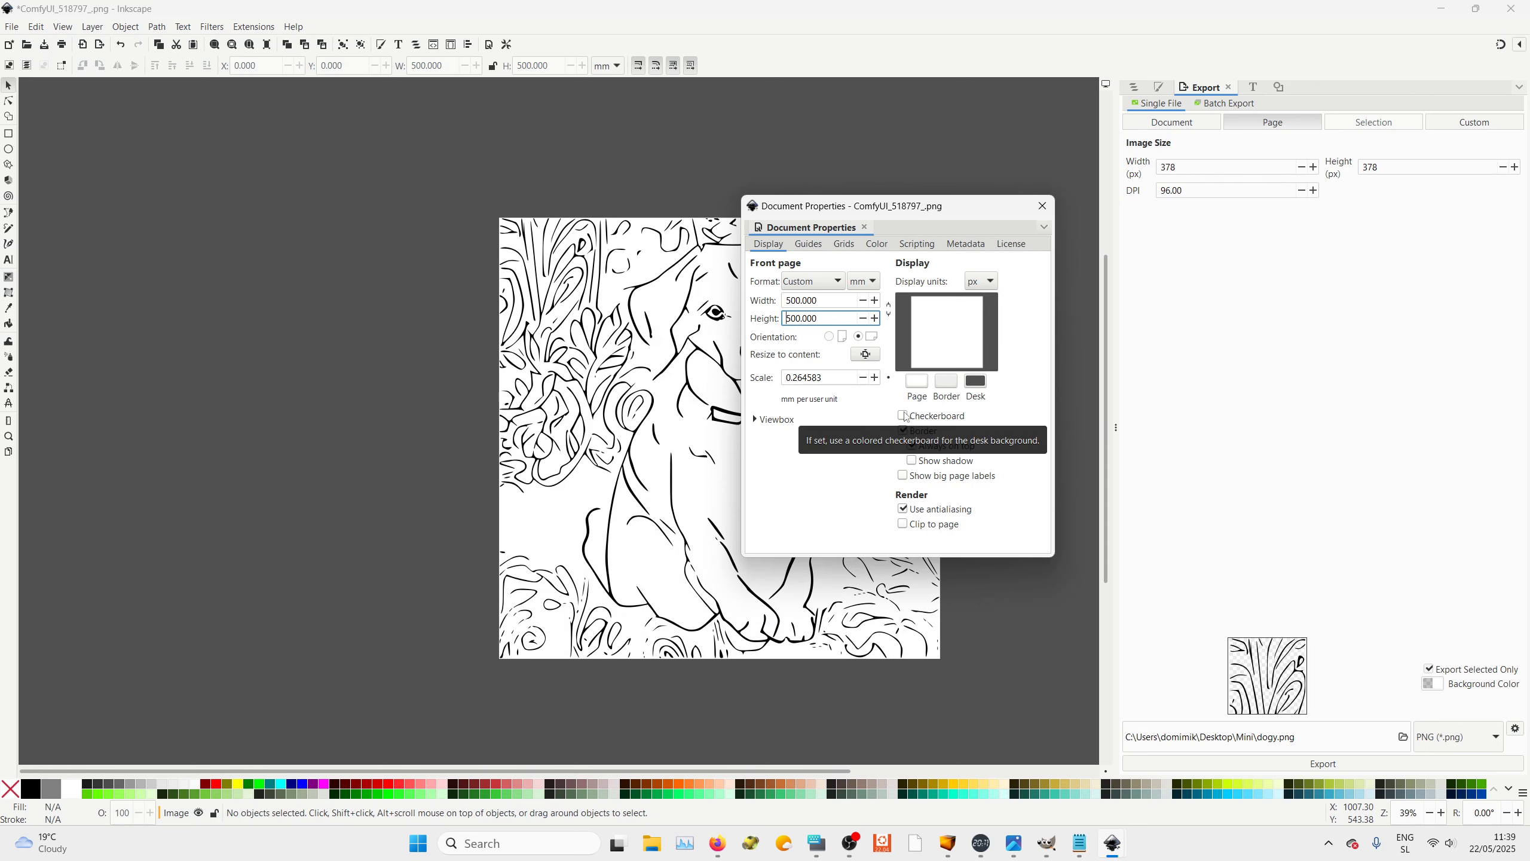
click(1043, 206)
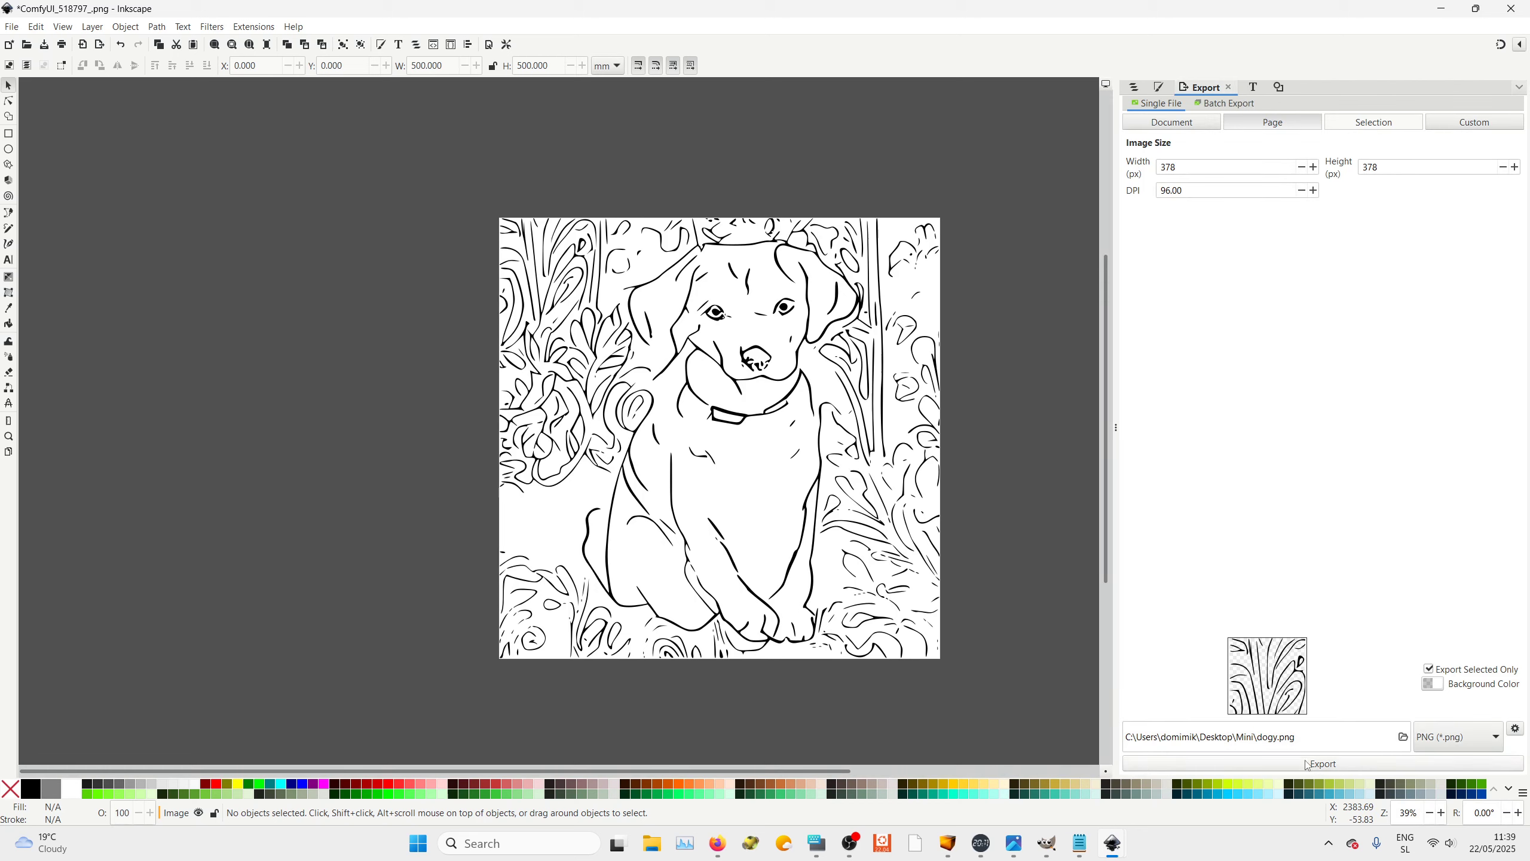
Export the drawing as dogy500.png into the Mini folder using the Plain SVG format
click(1278, 742)
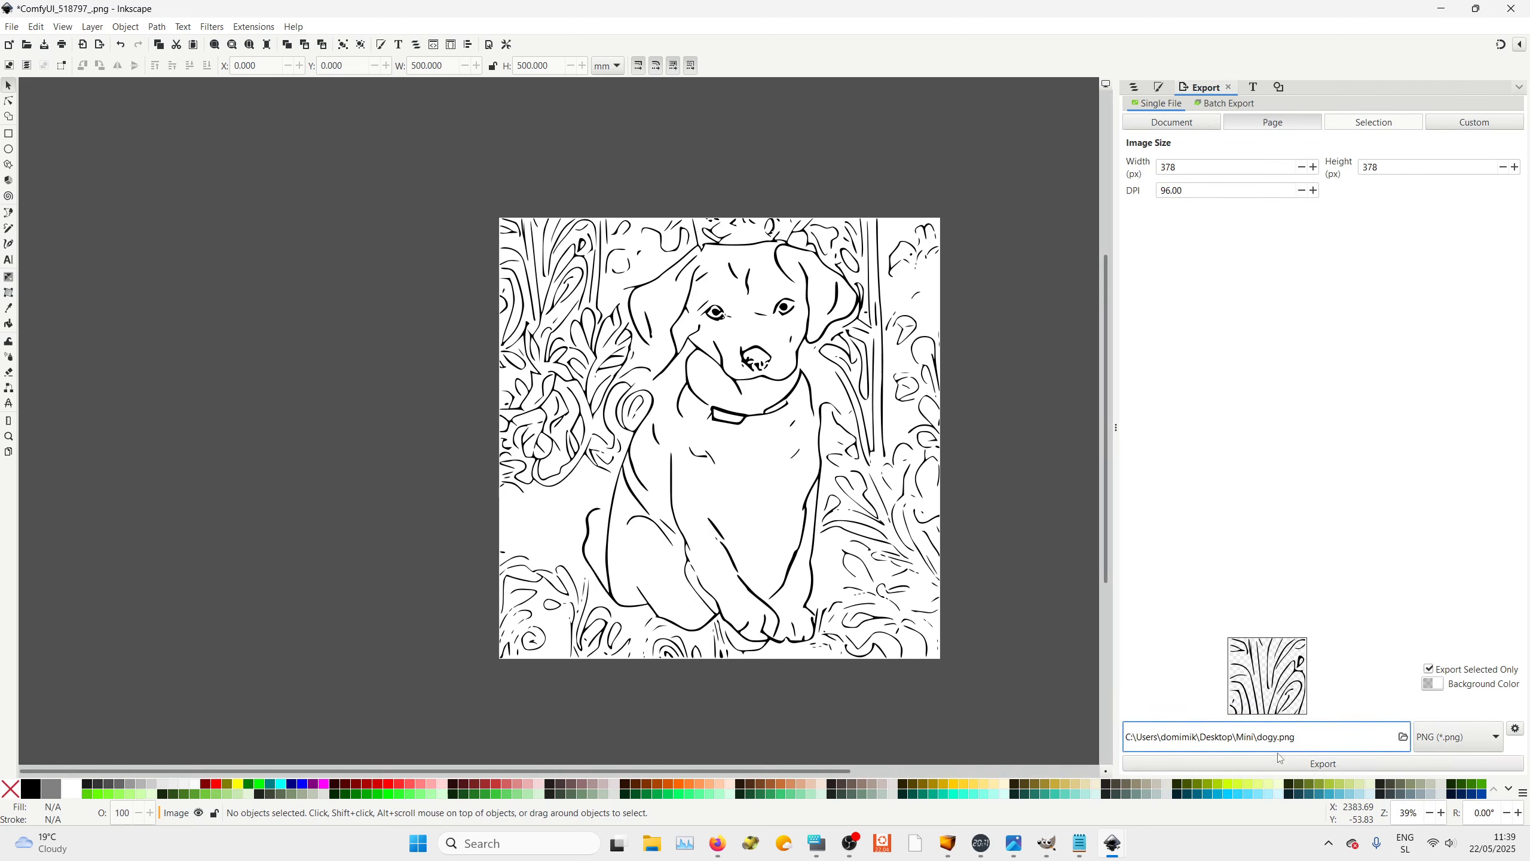
click(1280, 758)
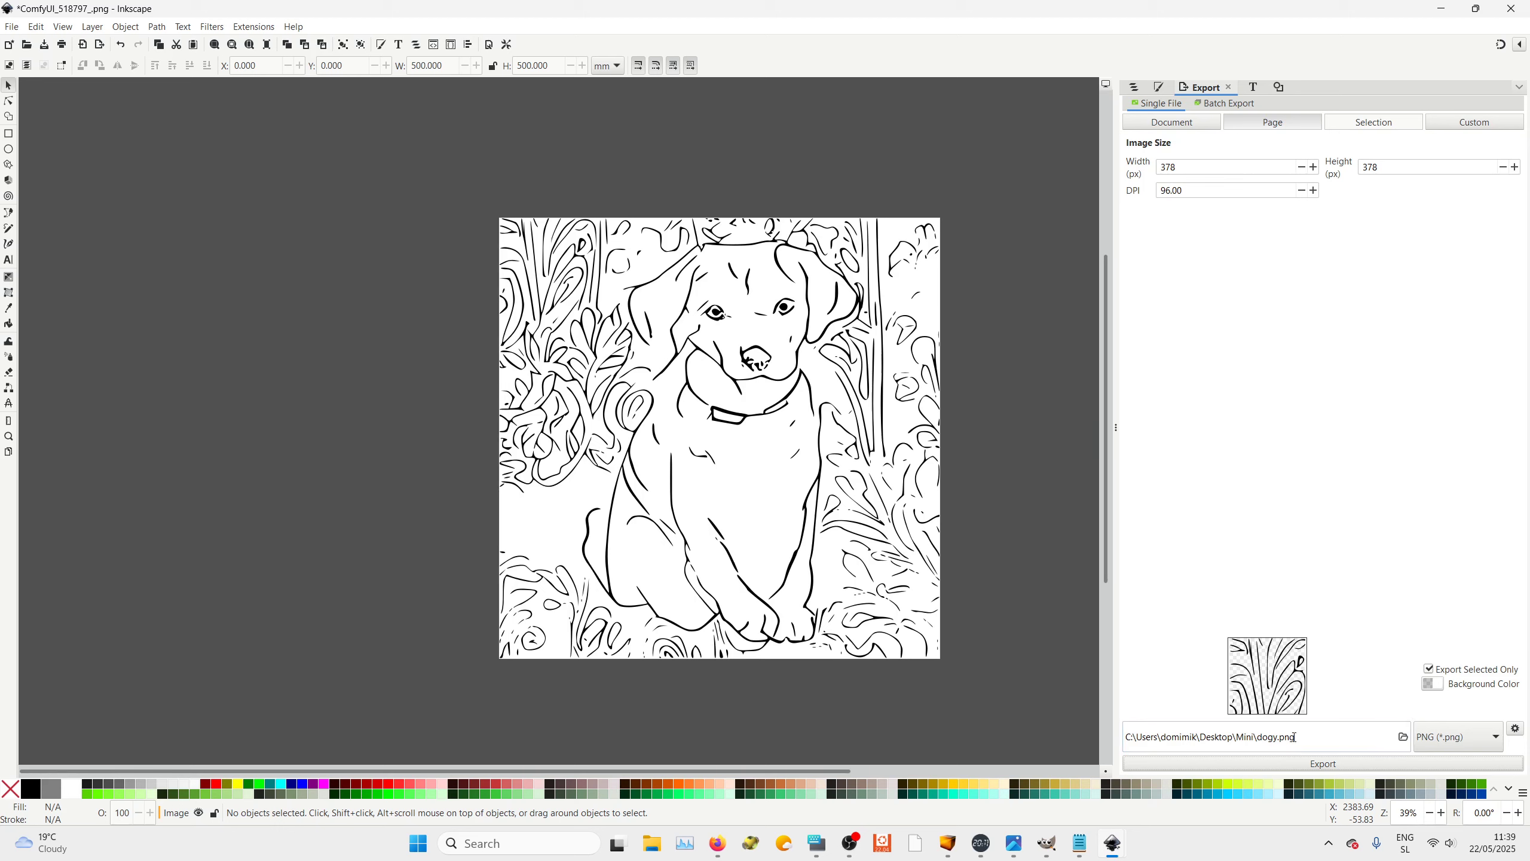
click(1279, 736)
text(500)
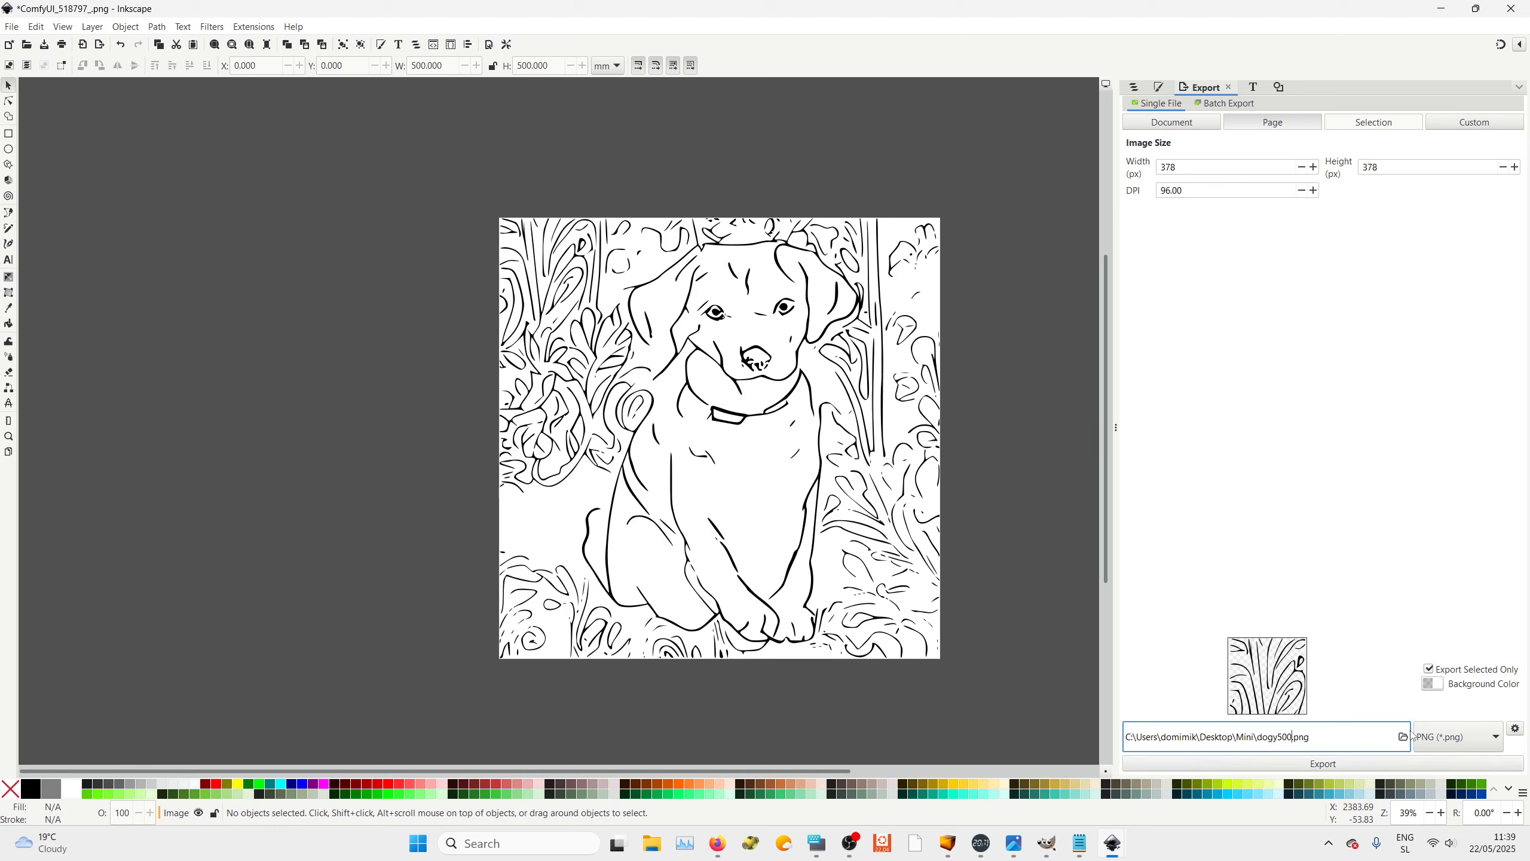
click(1461, 736)
click(1458, 776)
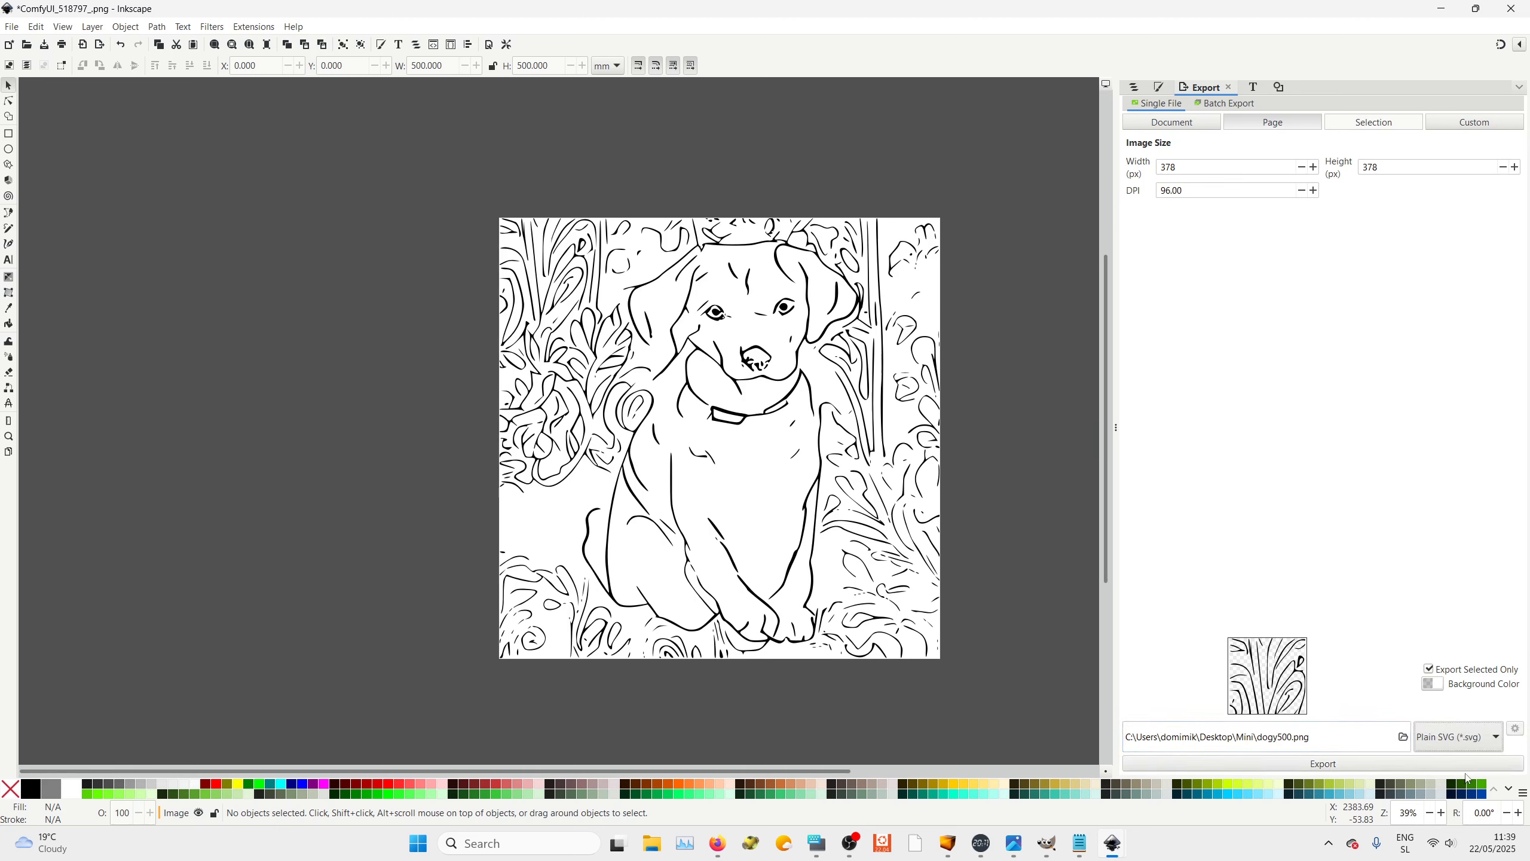
click(1321, 765)
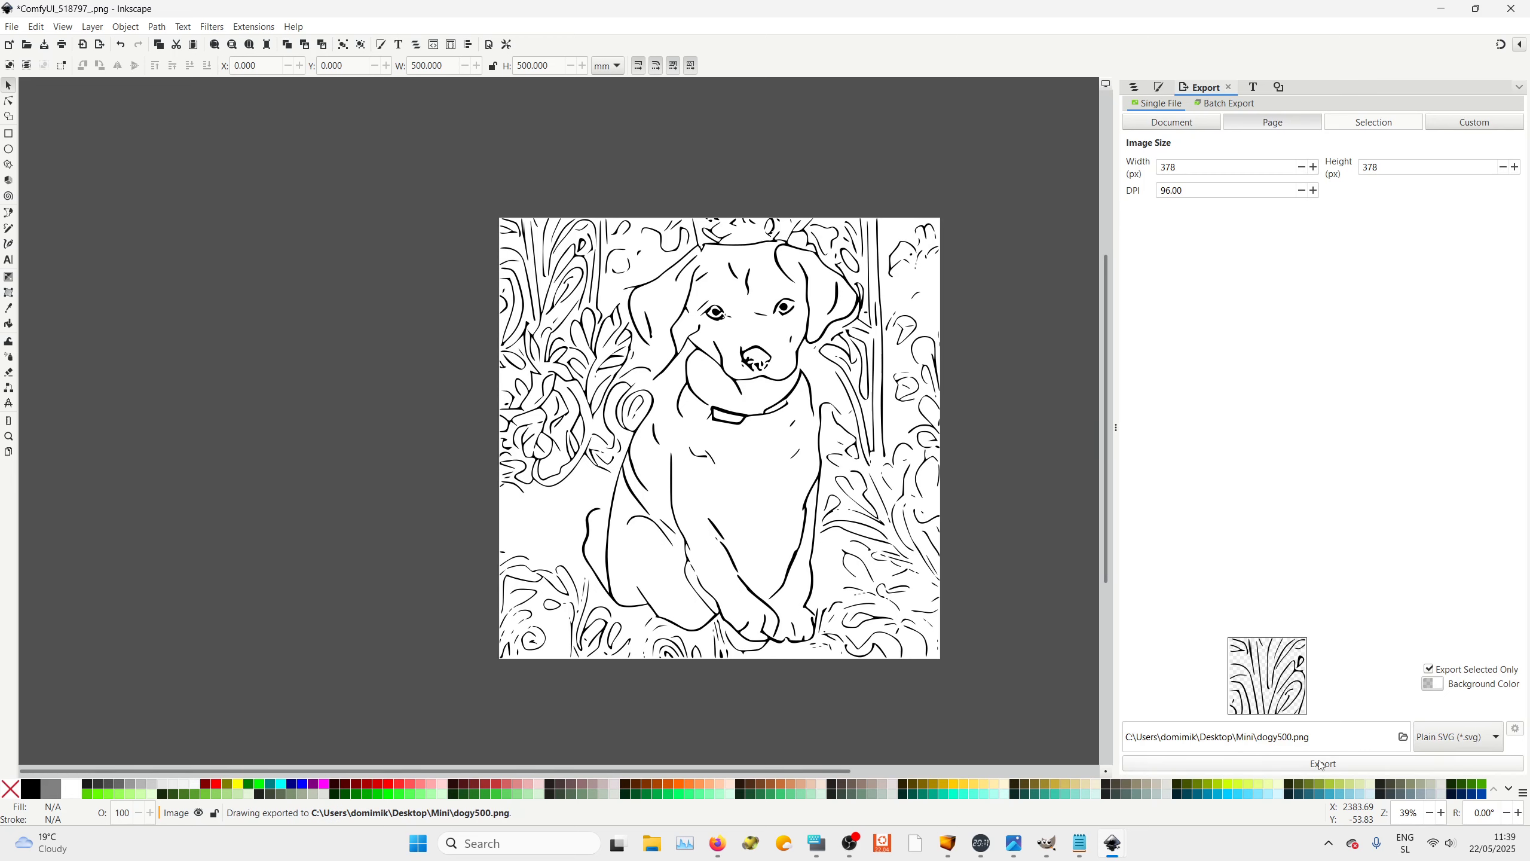
Switch to the Brushograph web UI and load dogy500.png from the Mini folder as the Tray 1 thresholded image
click(950, 847)
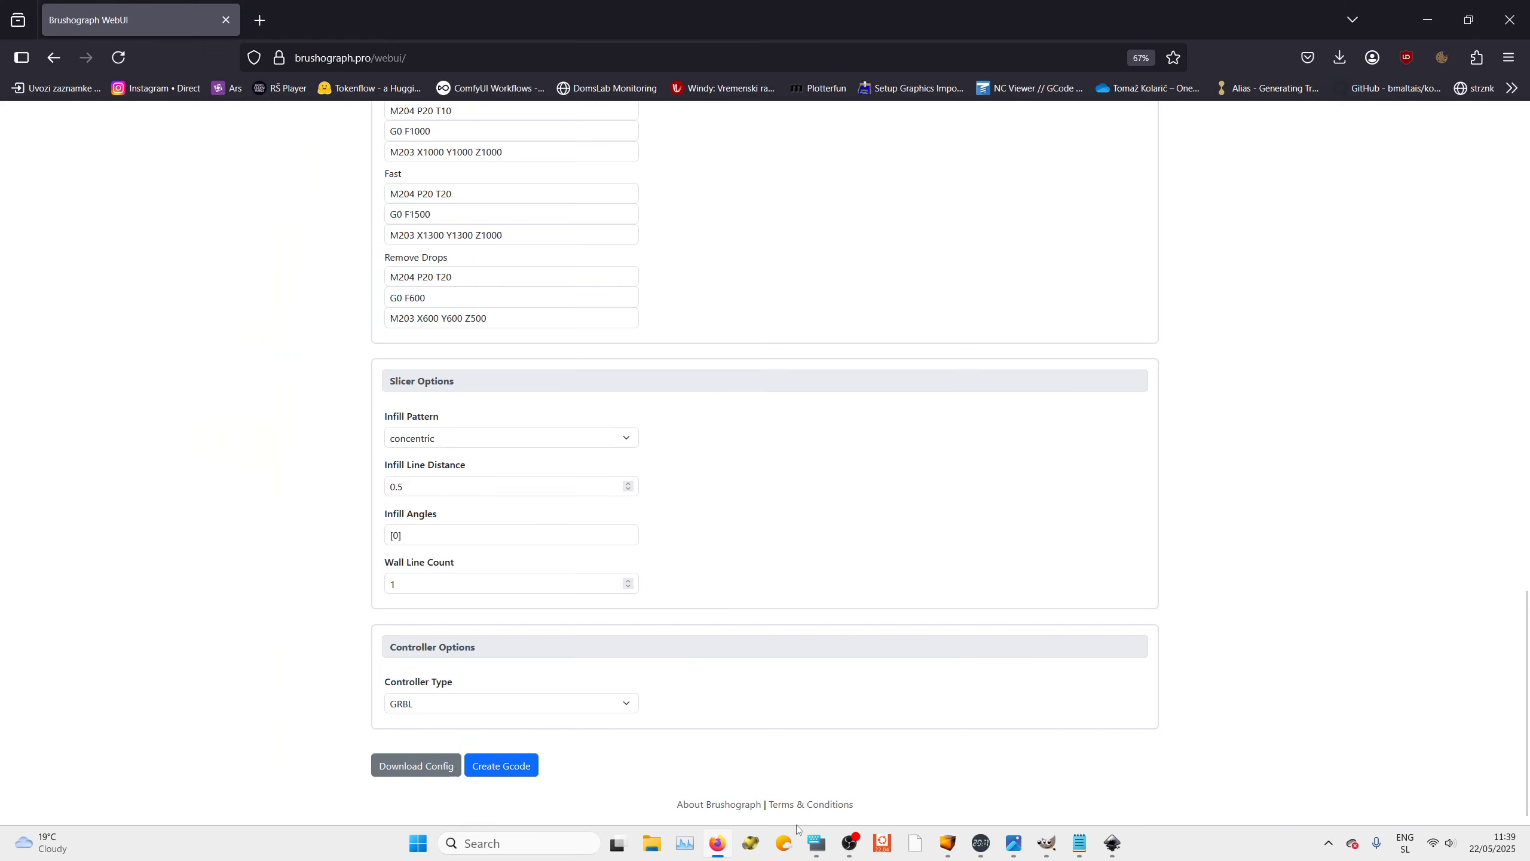
click(717, 844)
scroll(660, 405, up, 5)
scroll(659, 405, up, 10)
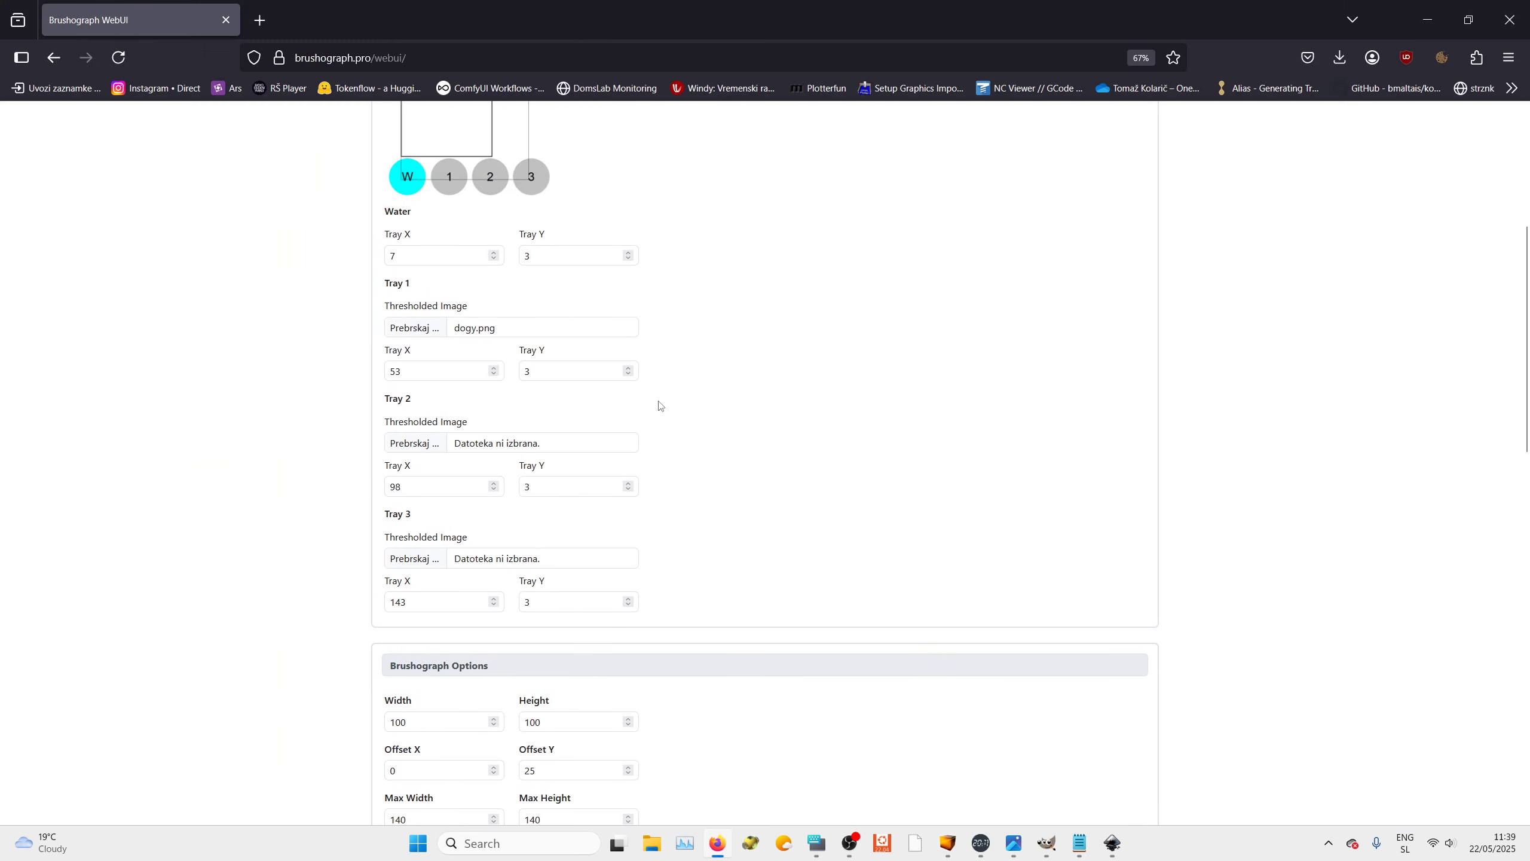
click(420, 331)
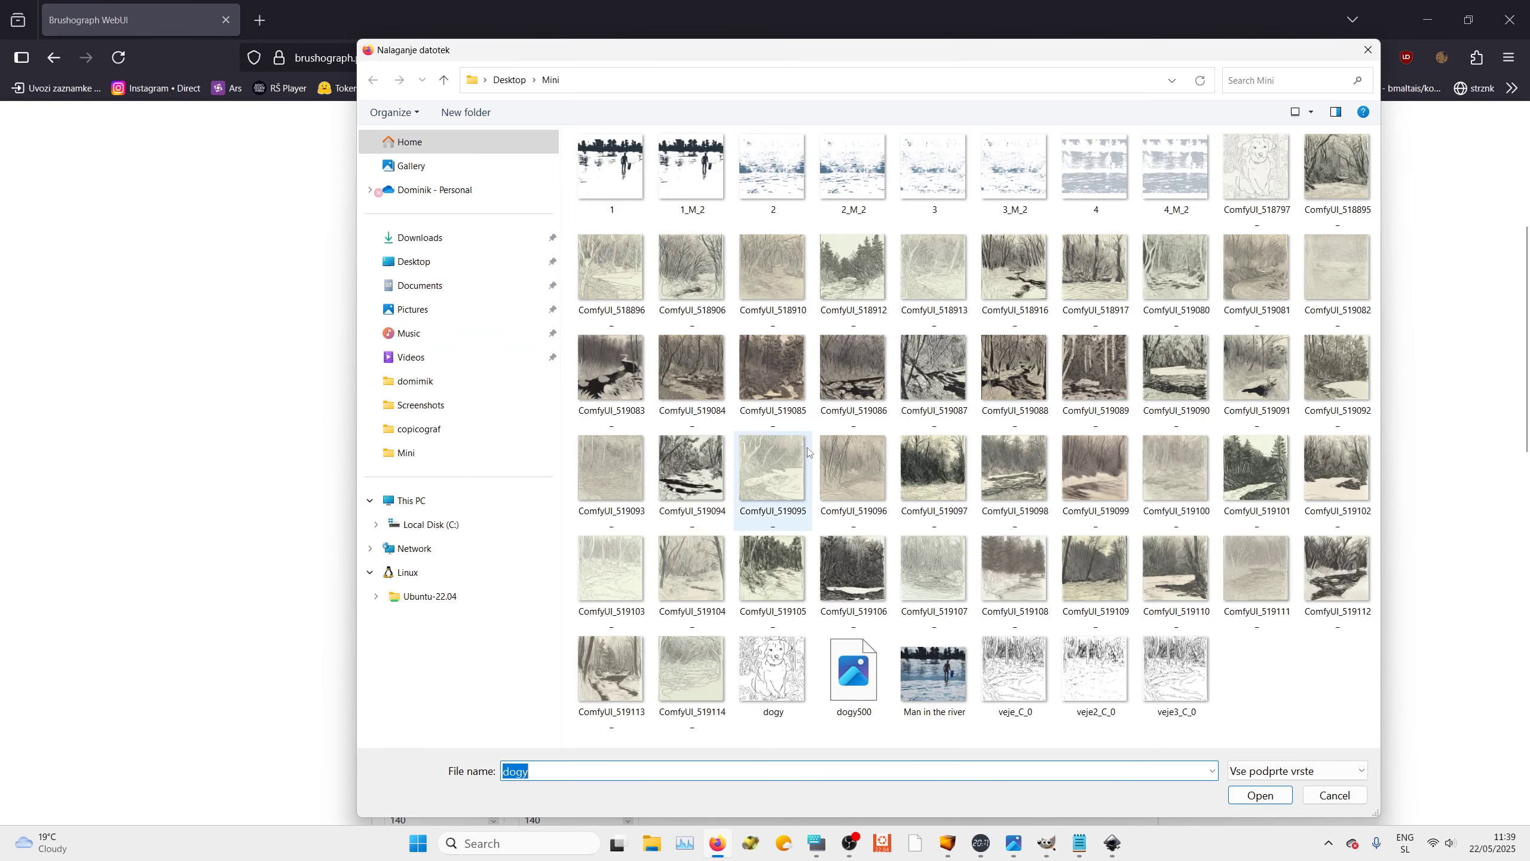
click(843, 681)
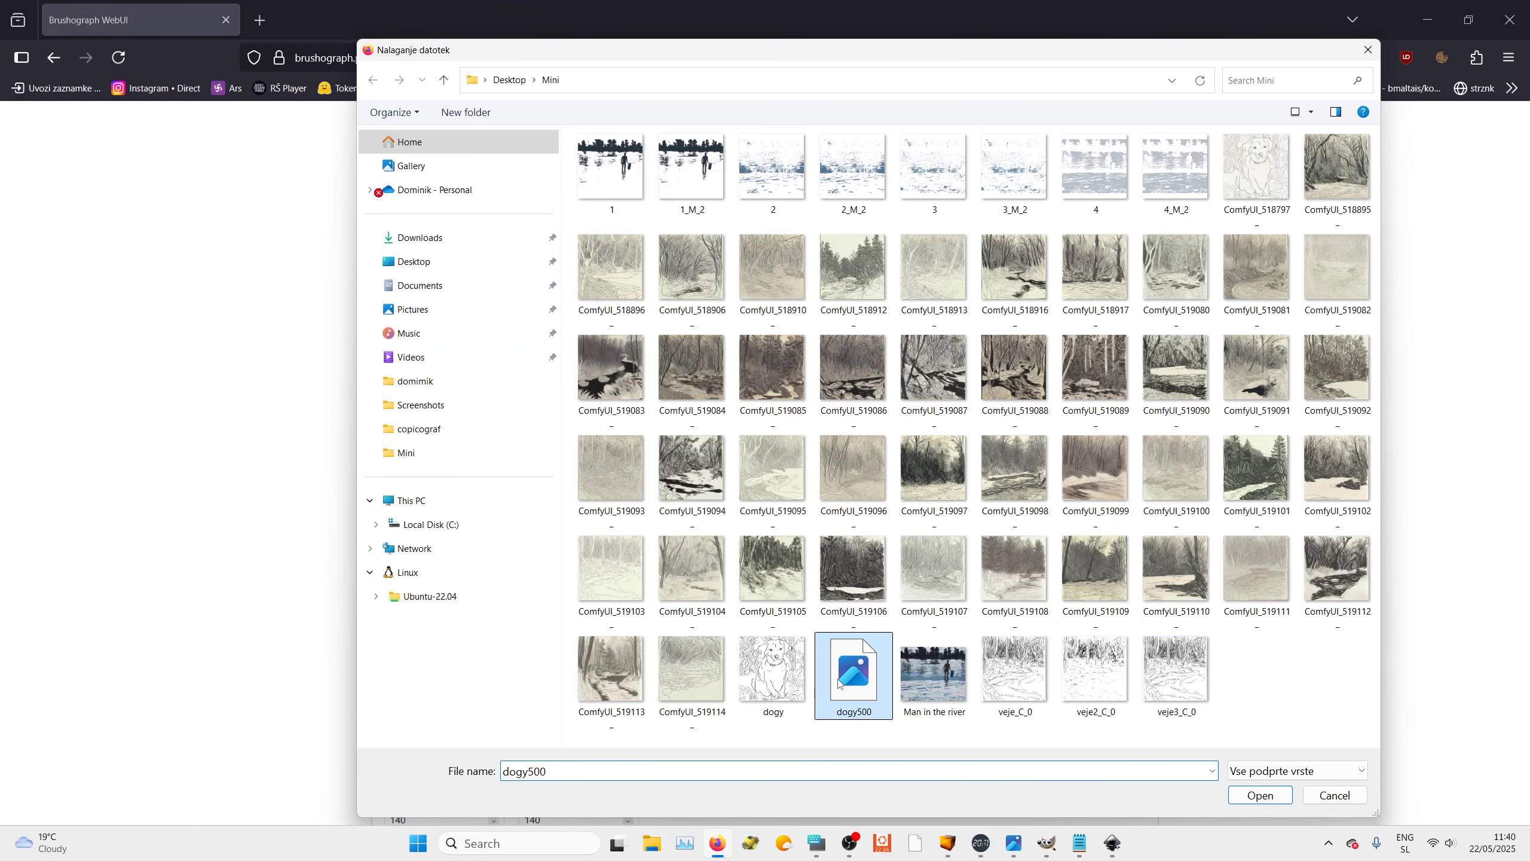
click(1260, 795)
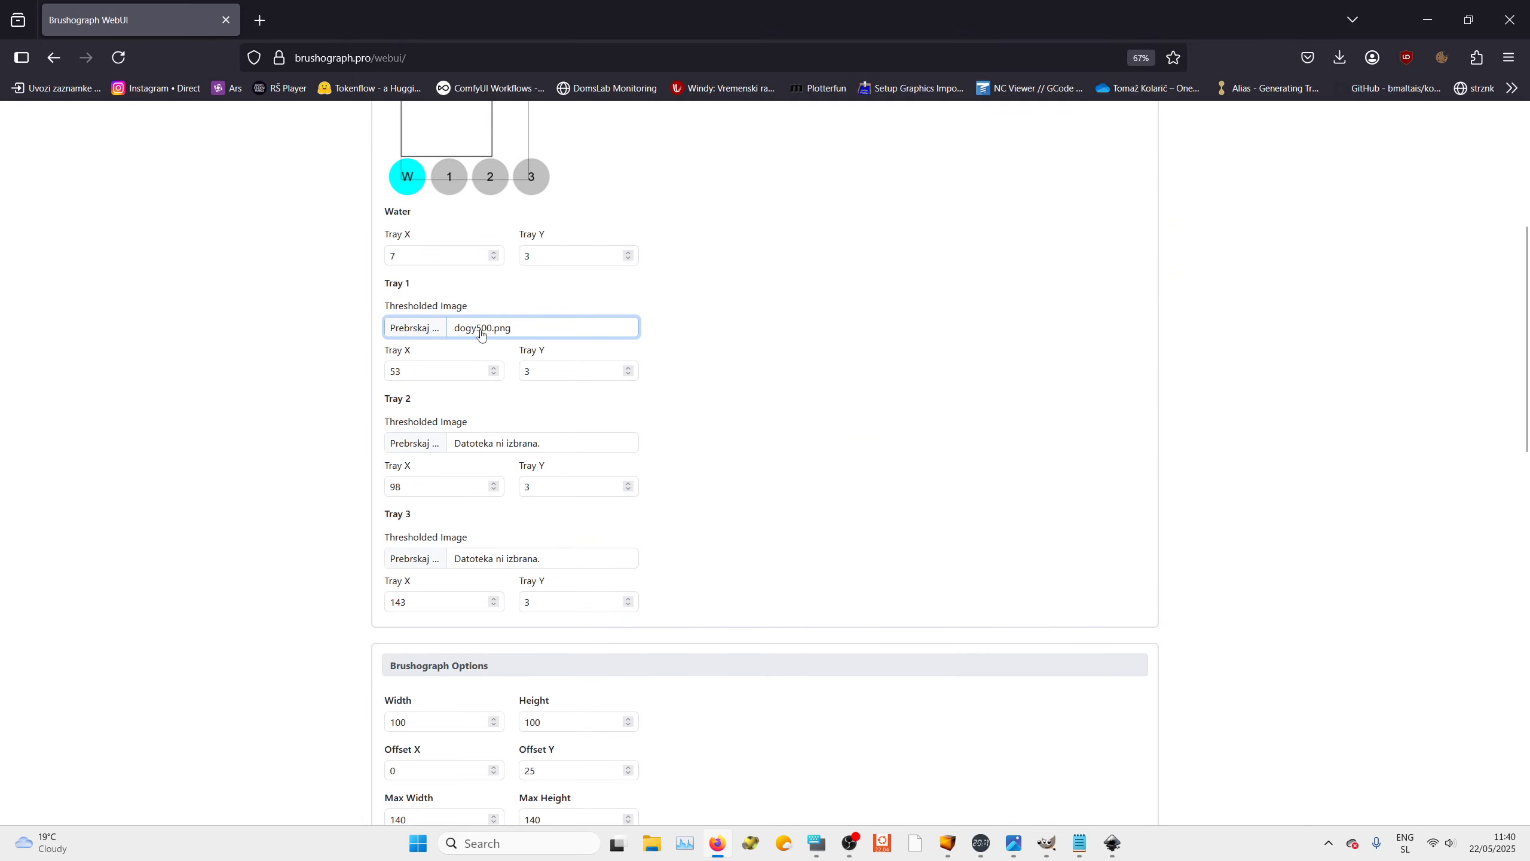
Switch to Inkscape and re-export the drawing as dogy500.svg in the Mini folder, replacing the existing file
mouse_move(1113, 842)
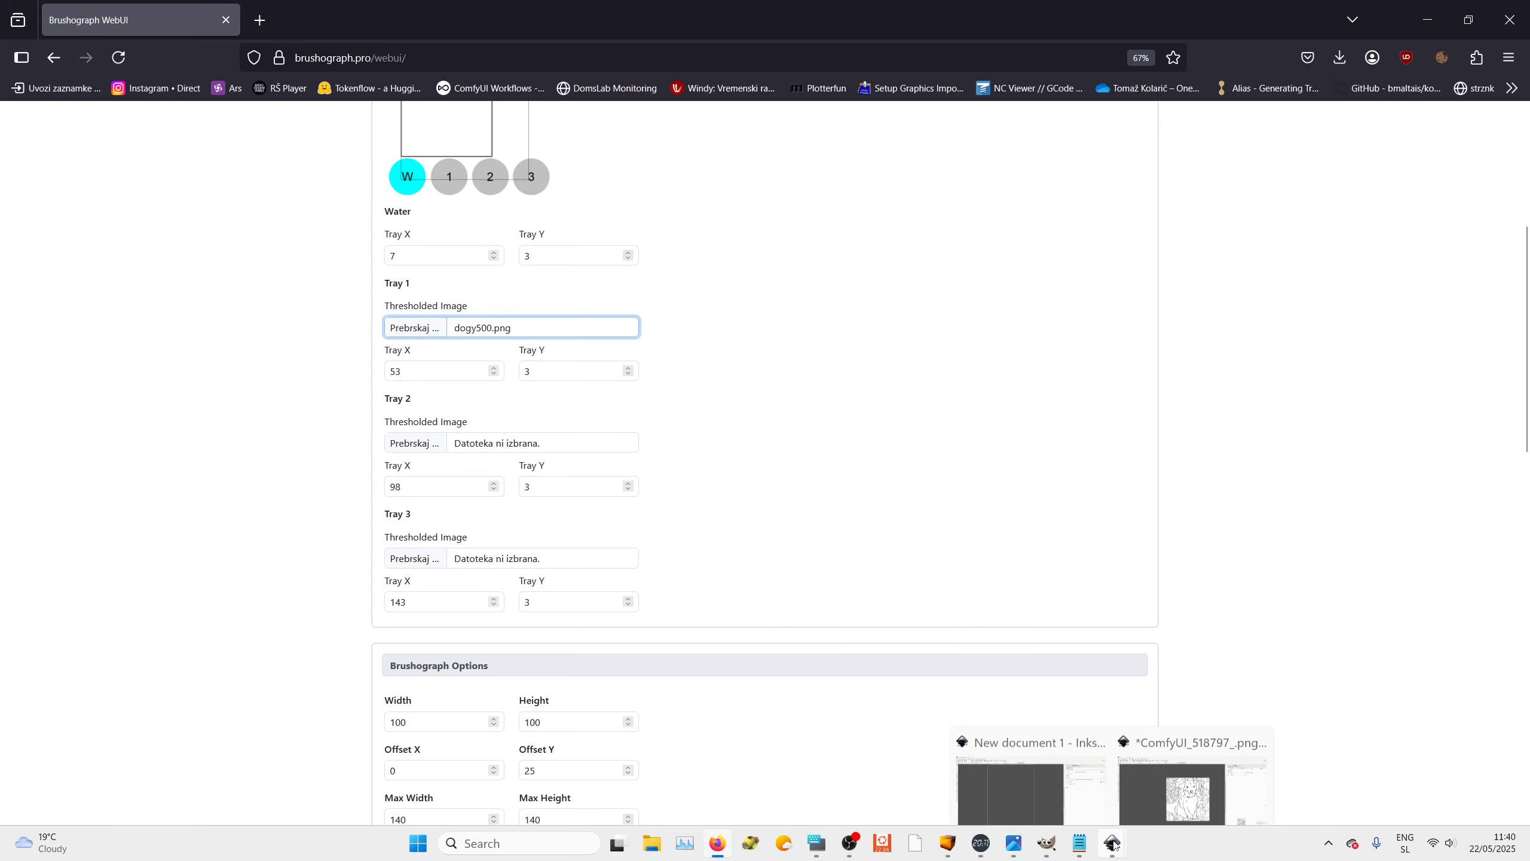
click(416, 335)
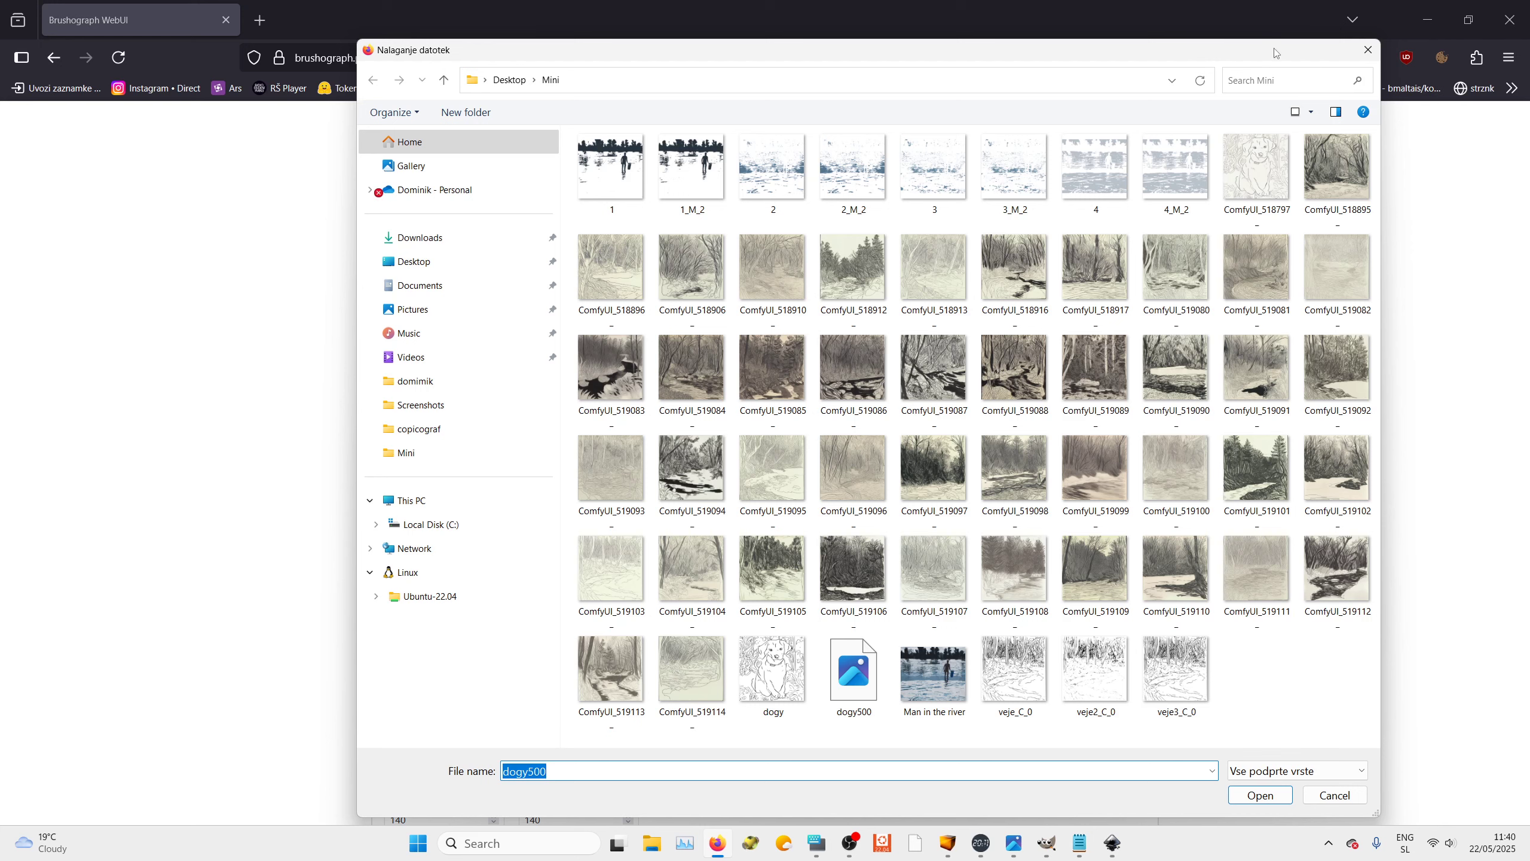
mouse_move(1113, 843)
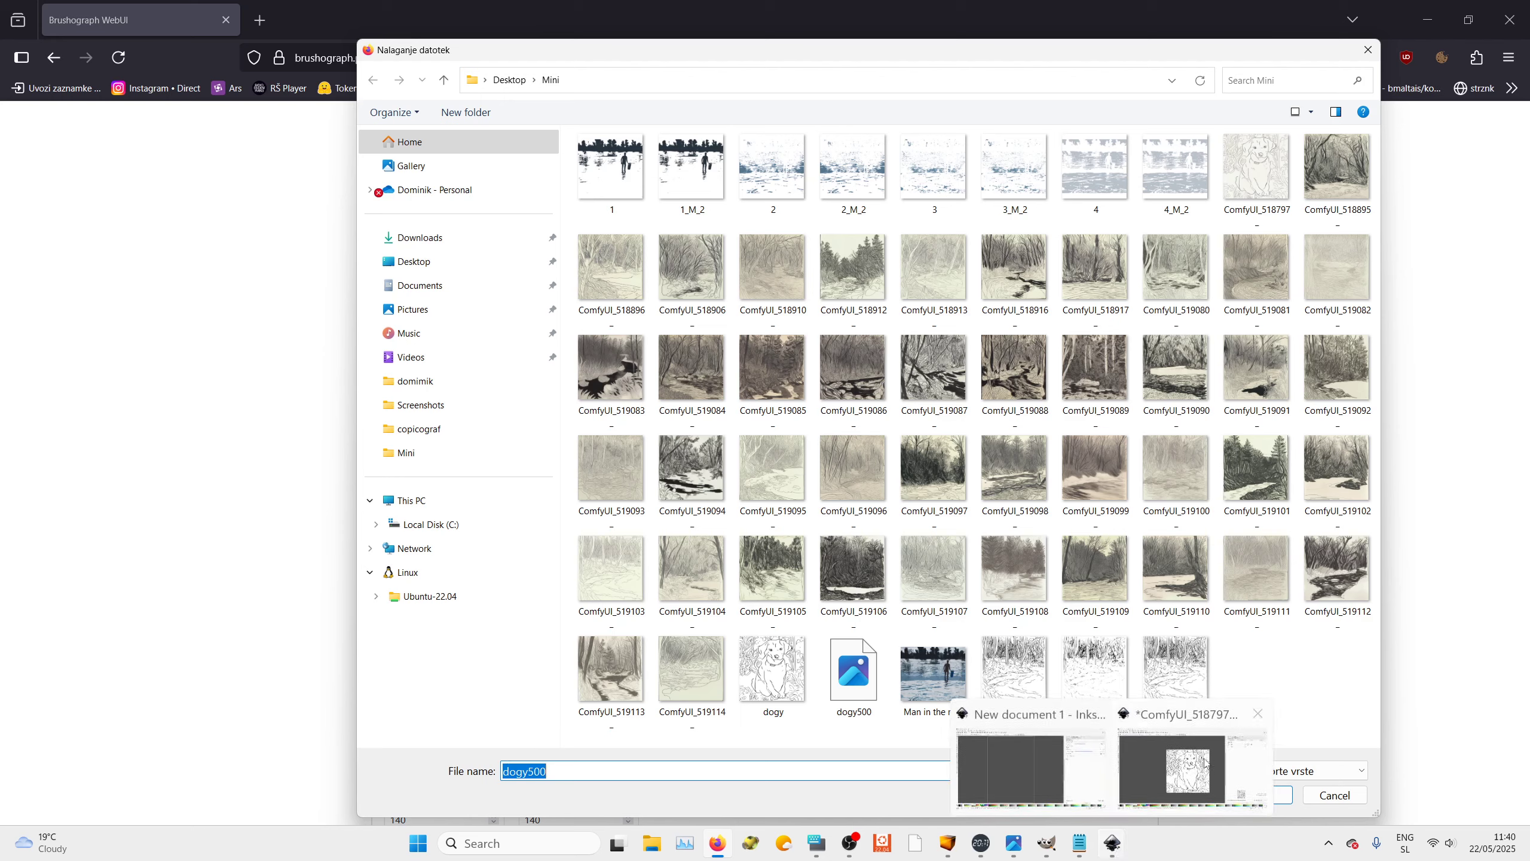
click(1207, 762)
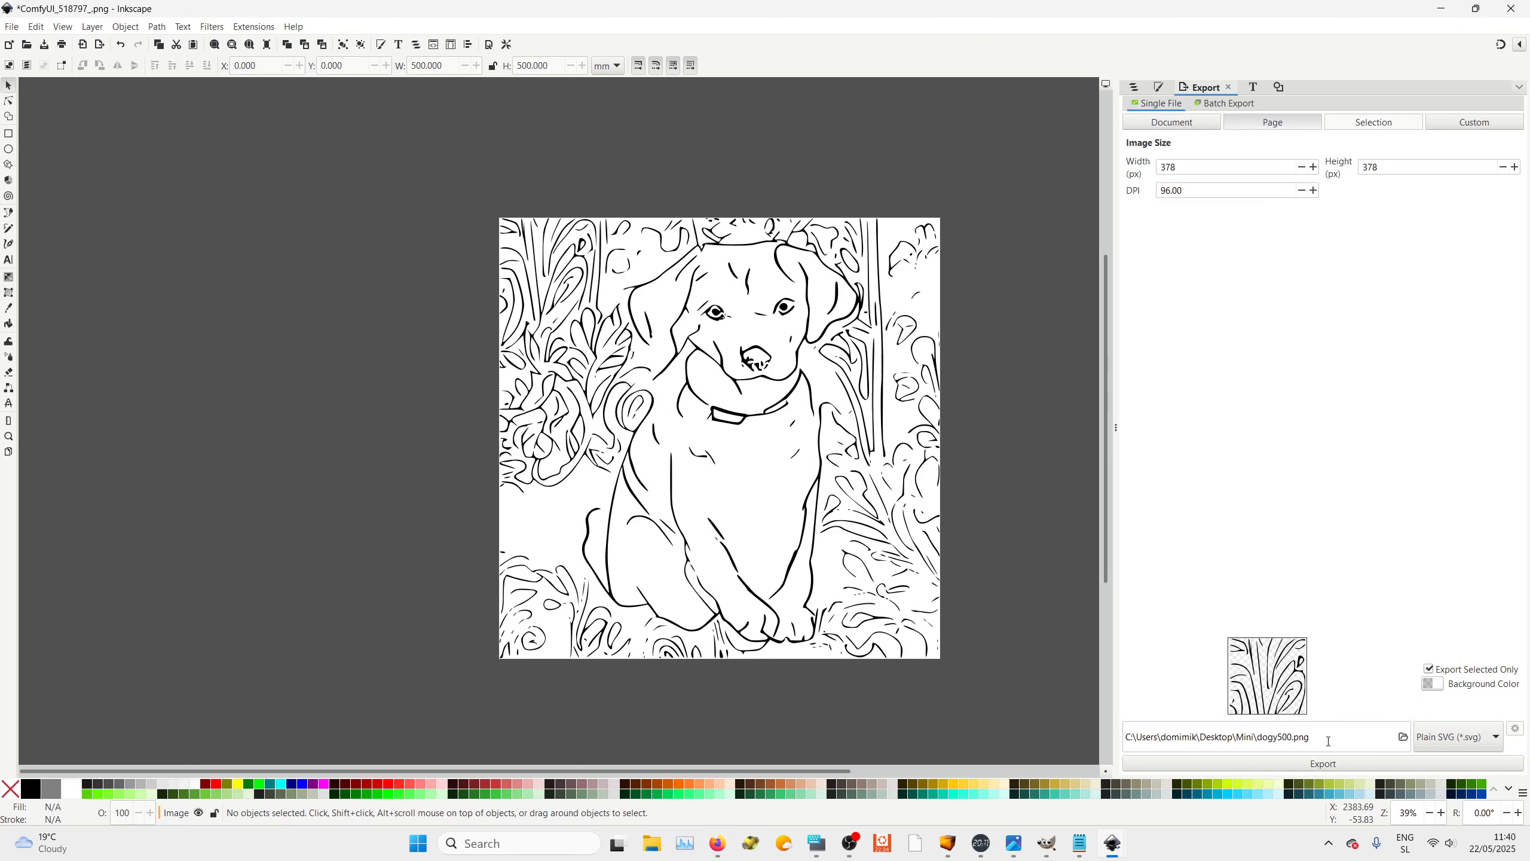
click(1285, 737)
key(End)
key(BackSpace)
key(BackSpace)
key(BackSpace)
key(BackSpace)
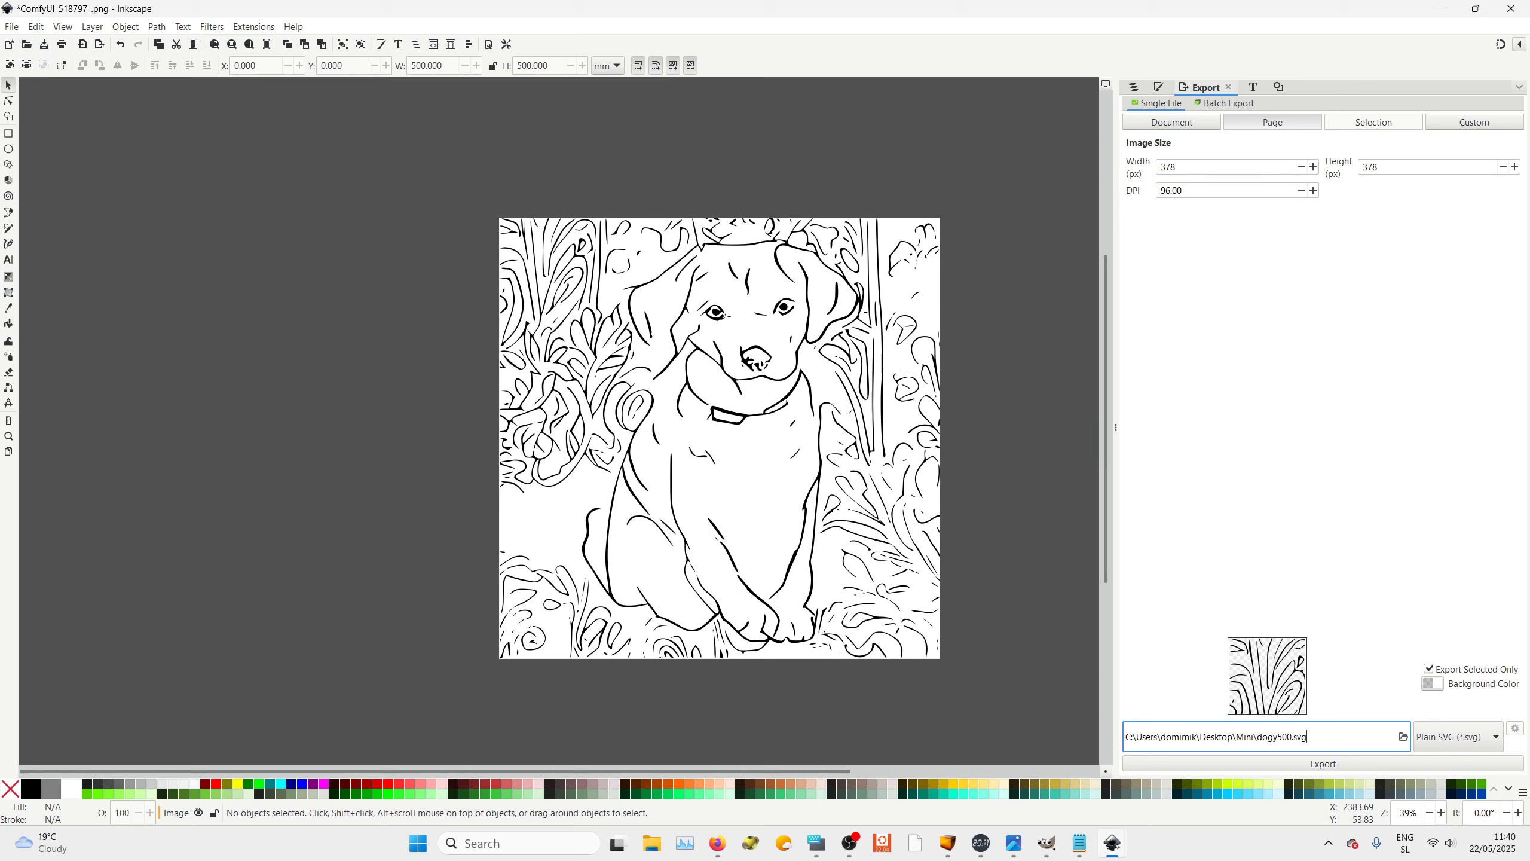
click(1355, 764)
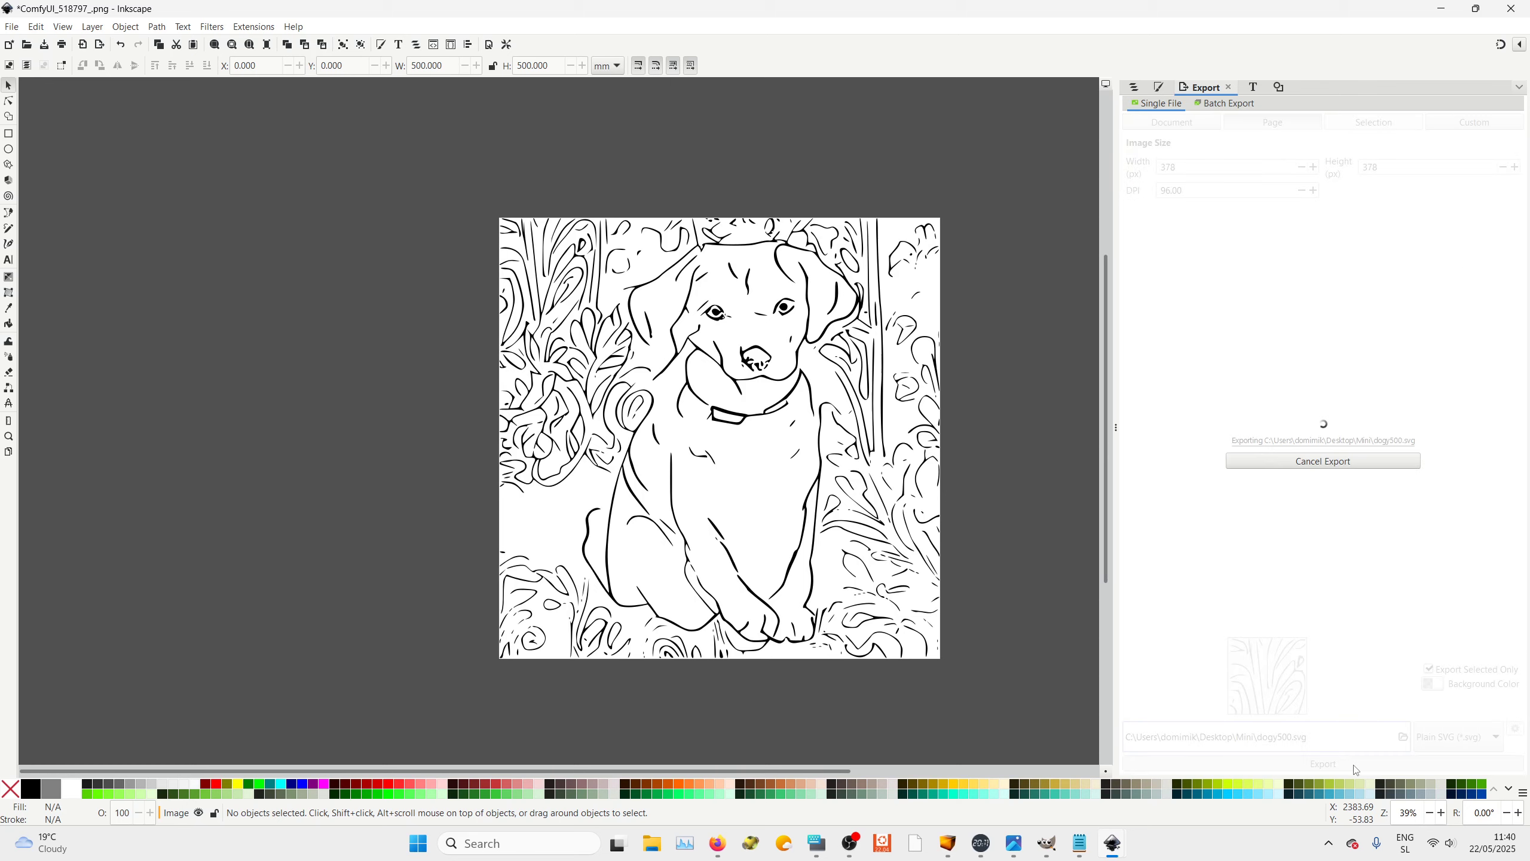
click(1355, 768)
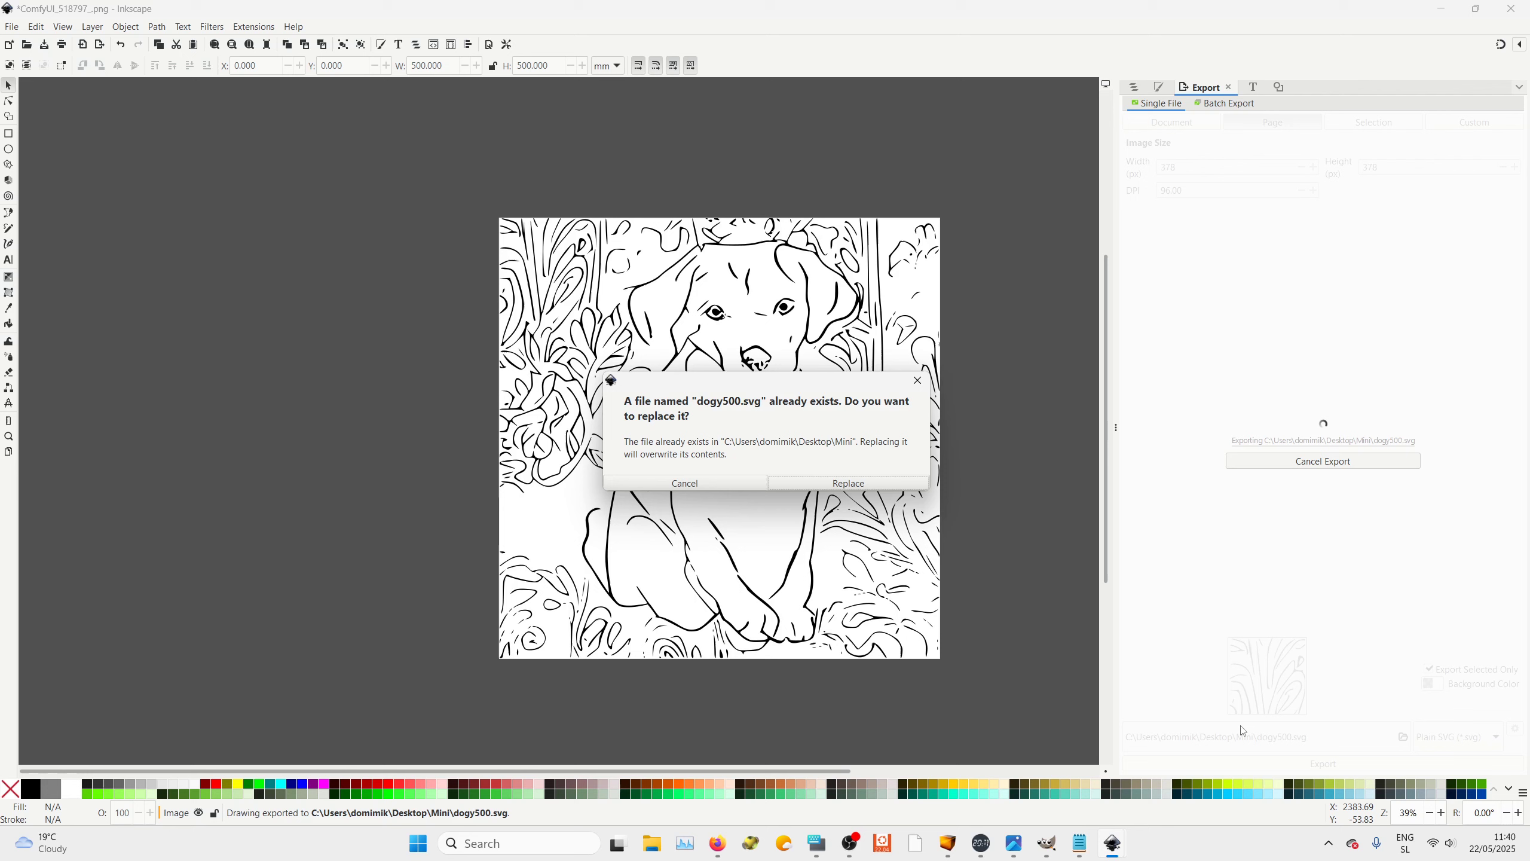
click(848, 482)
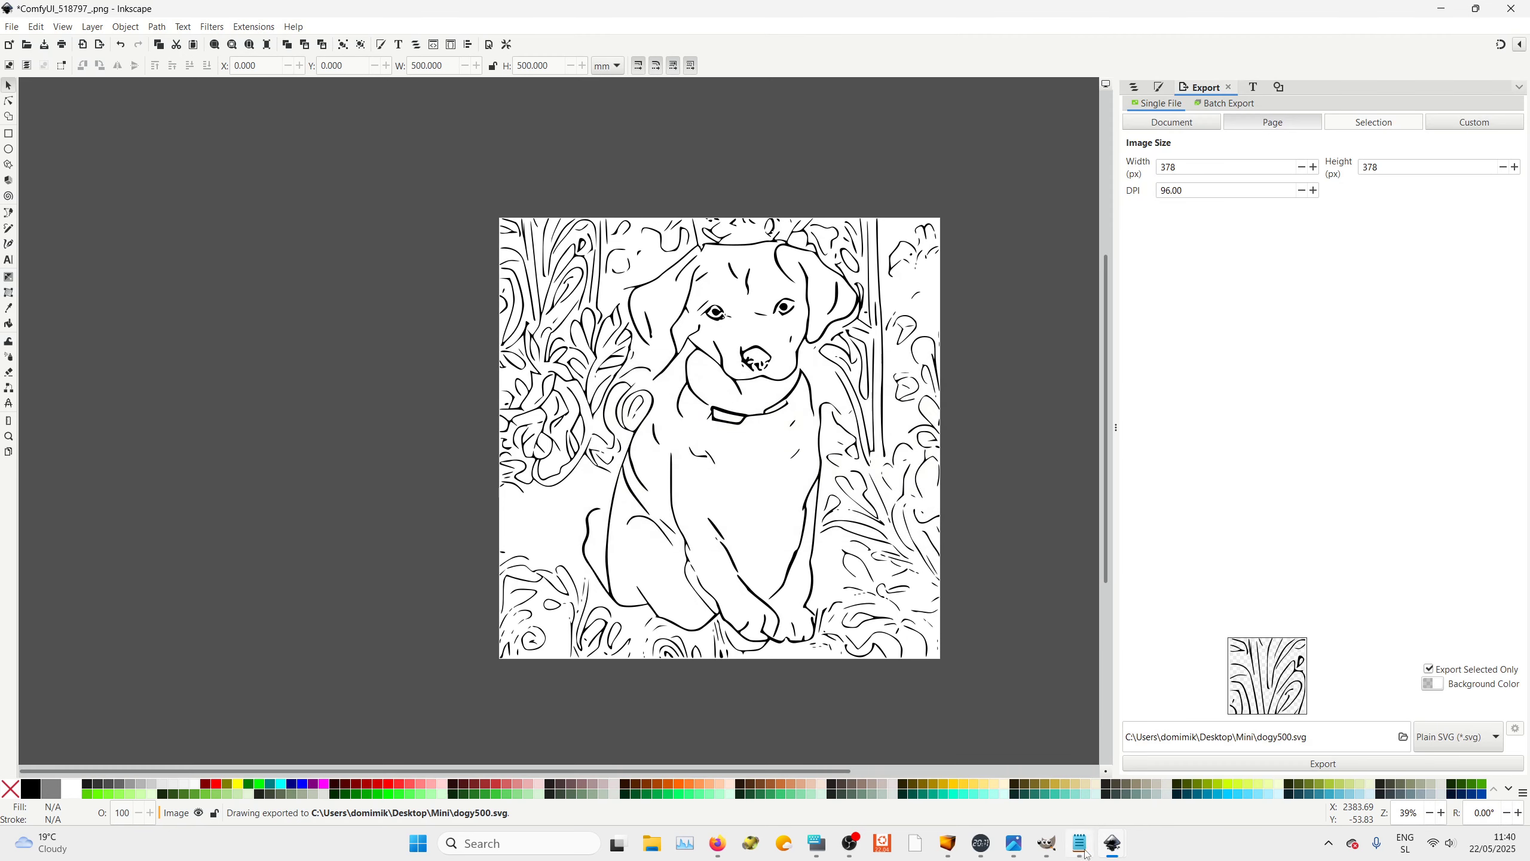
Switch back to the browser and load dogy500.svg as the Tray 1 thresholded image
mouse_move(1113, 848)
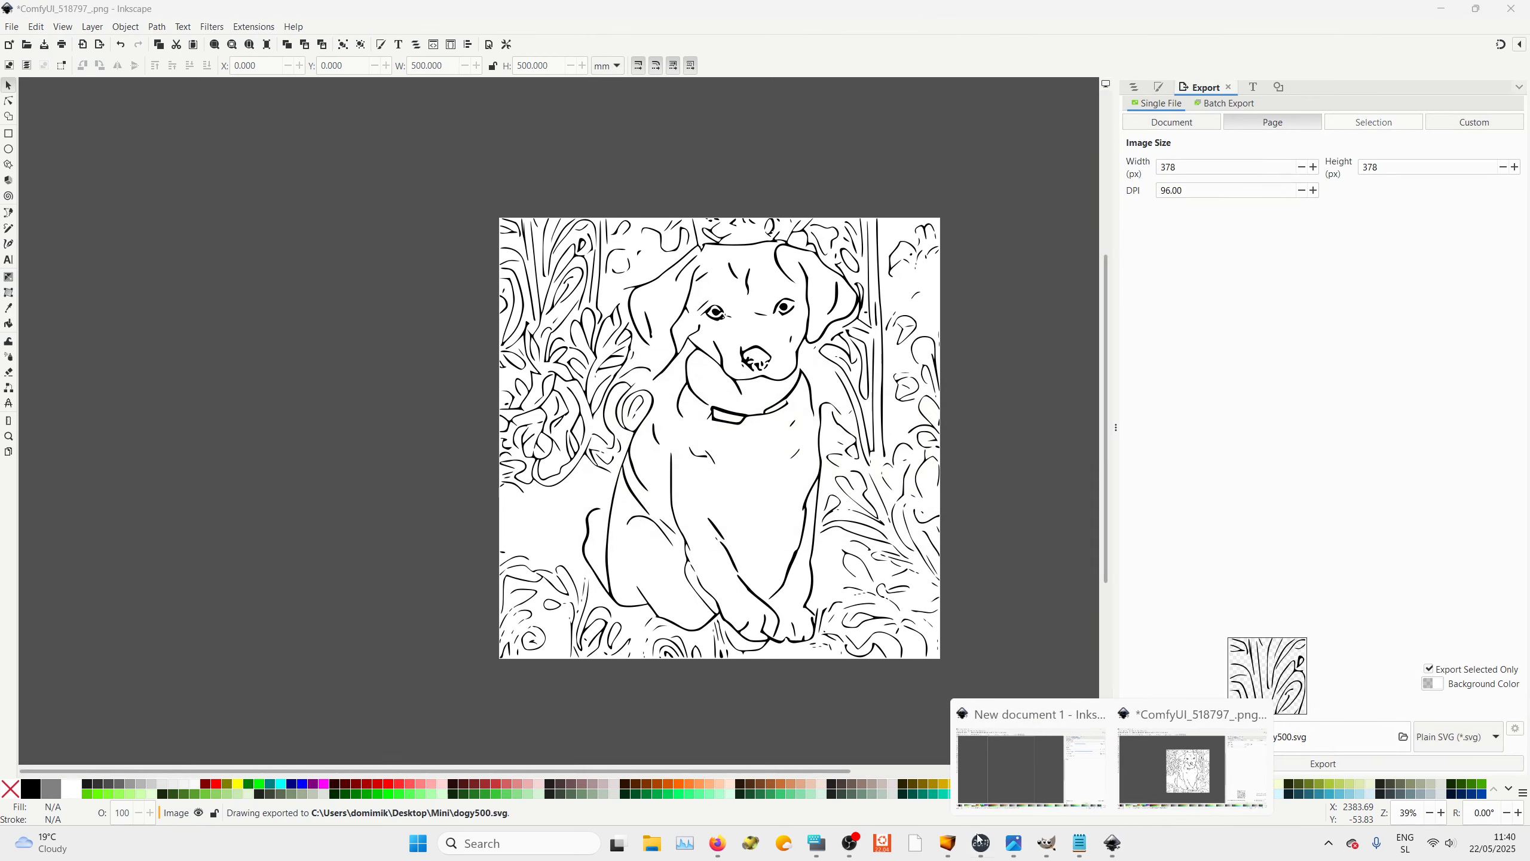
click(747, 844)
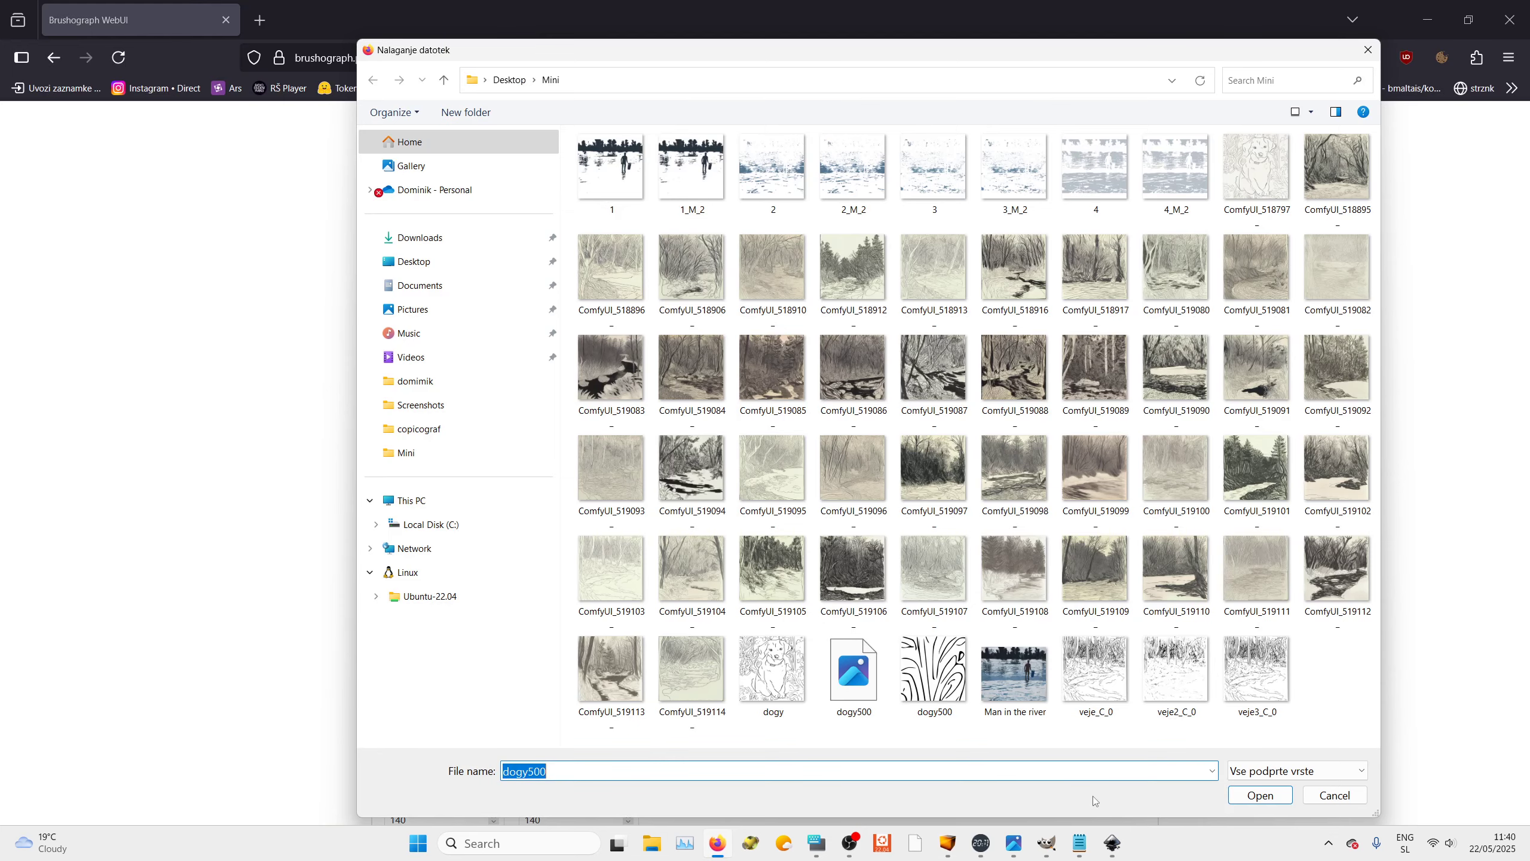
click(933, 669)
click(1247, 798)
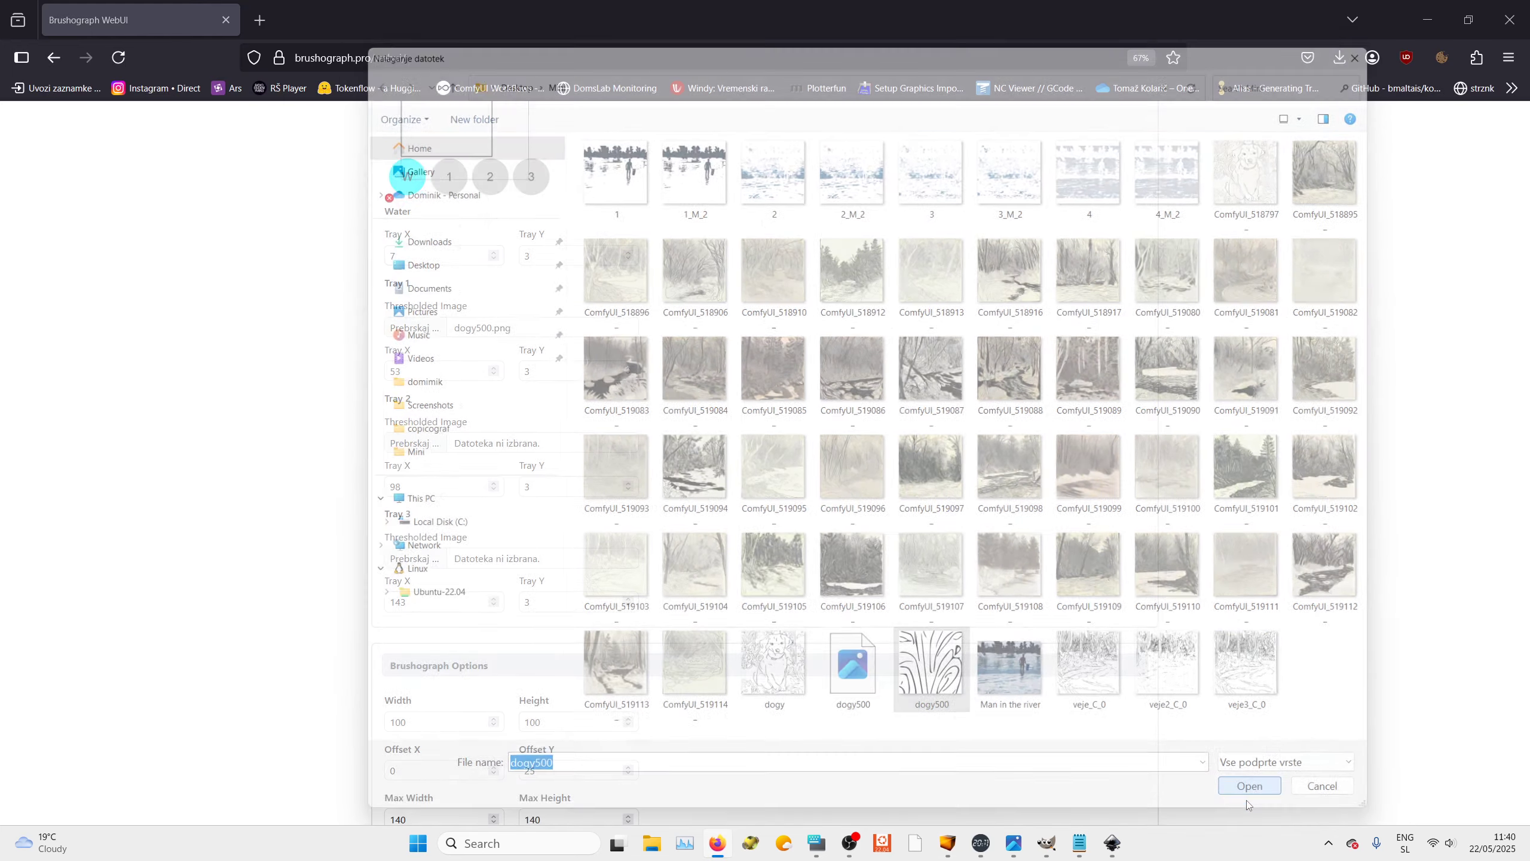
Create the G-code from the Brushograph settings
scroll(741, 615, down, 3)
scroll(756, 639, down, 10)
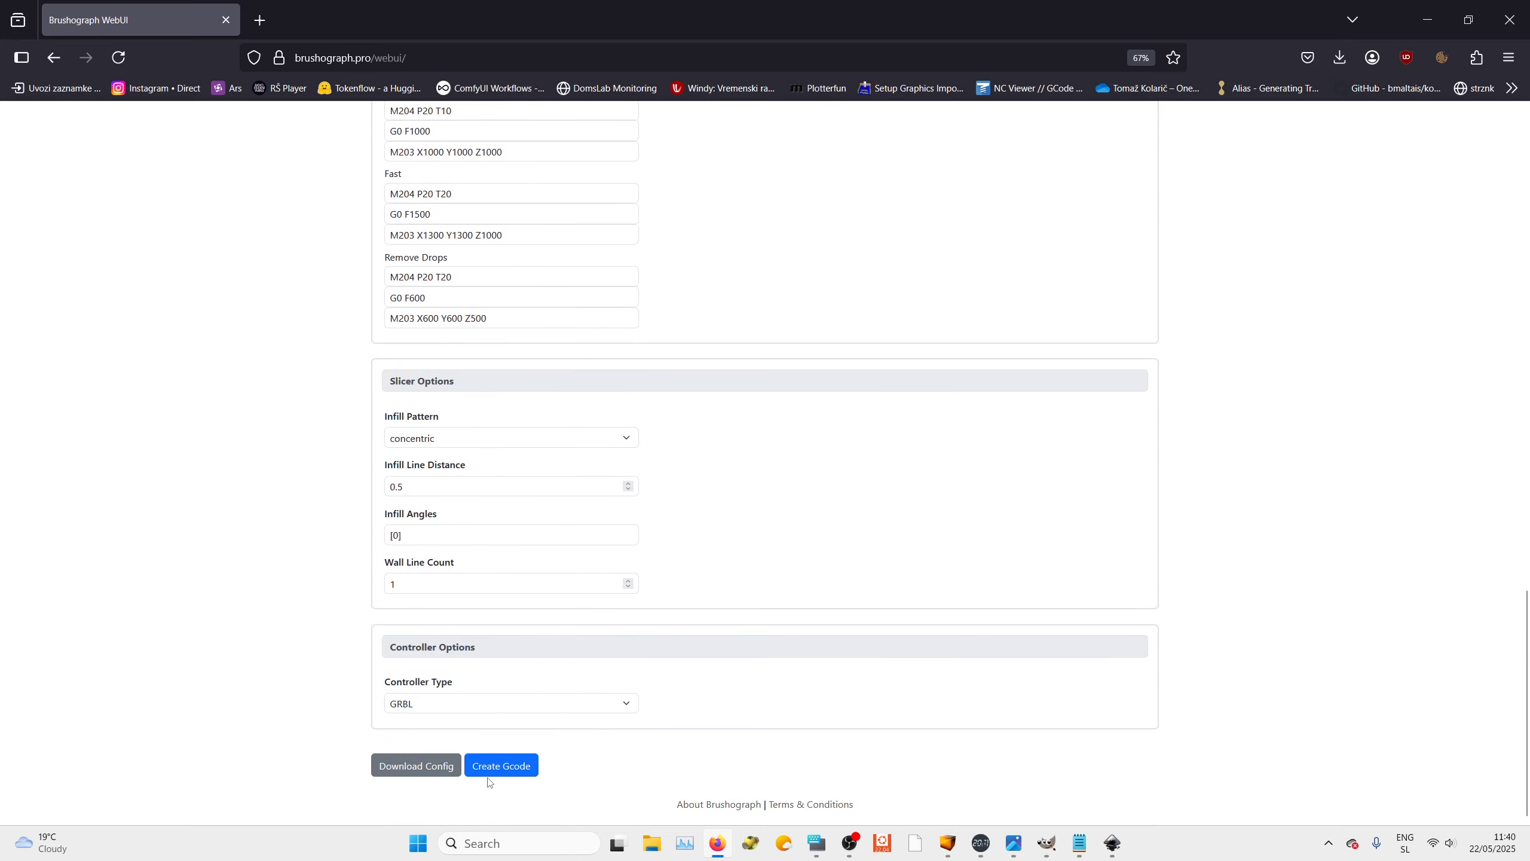
scroll(745, 460, up, 15)
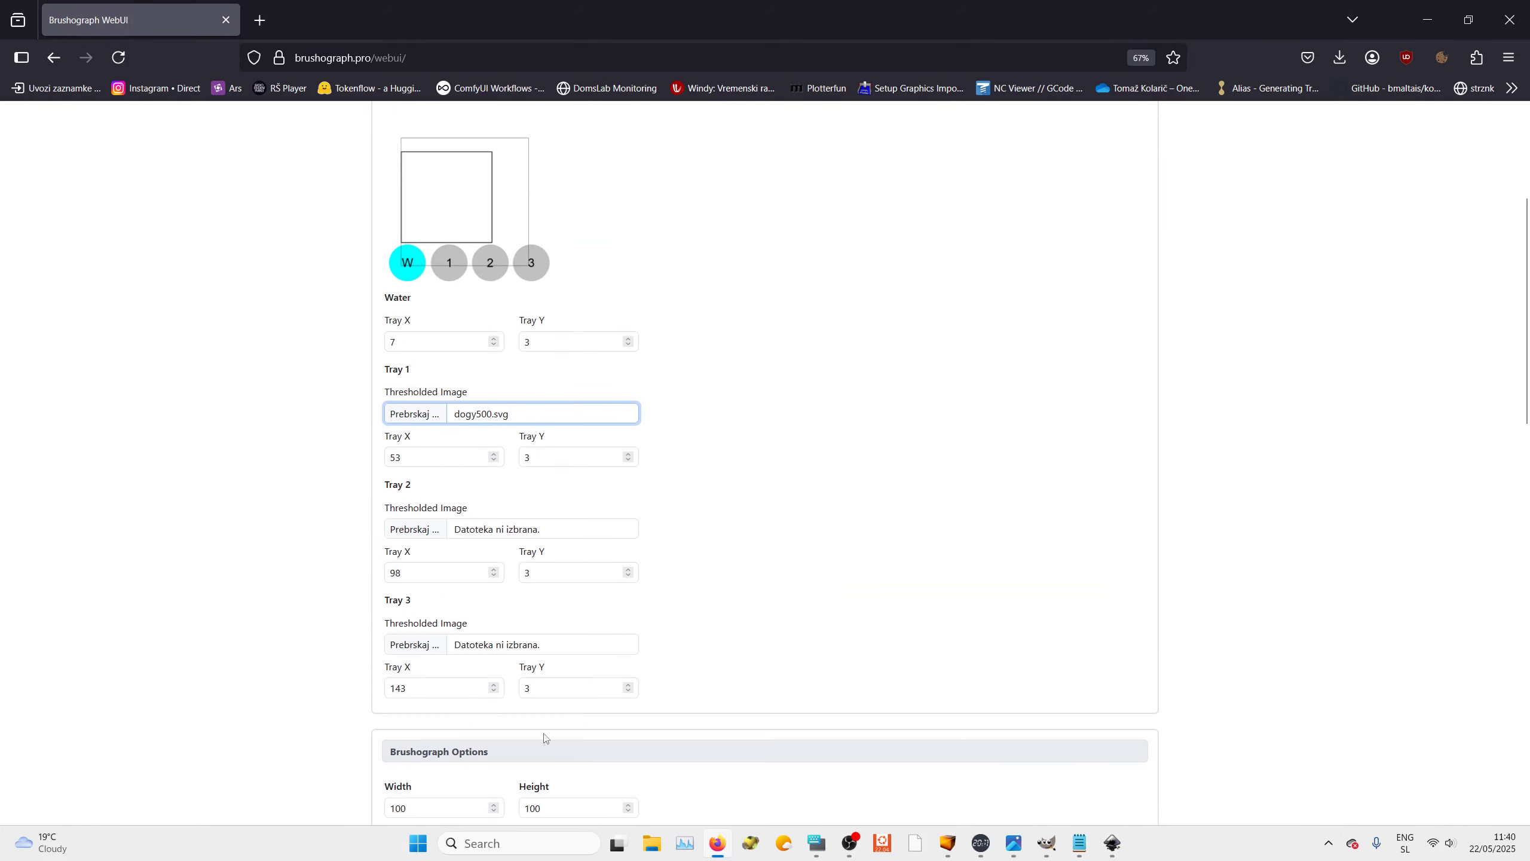
scroll(543, 737, down, 15)
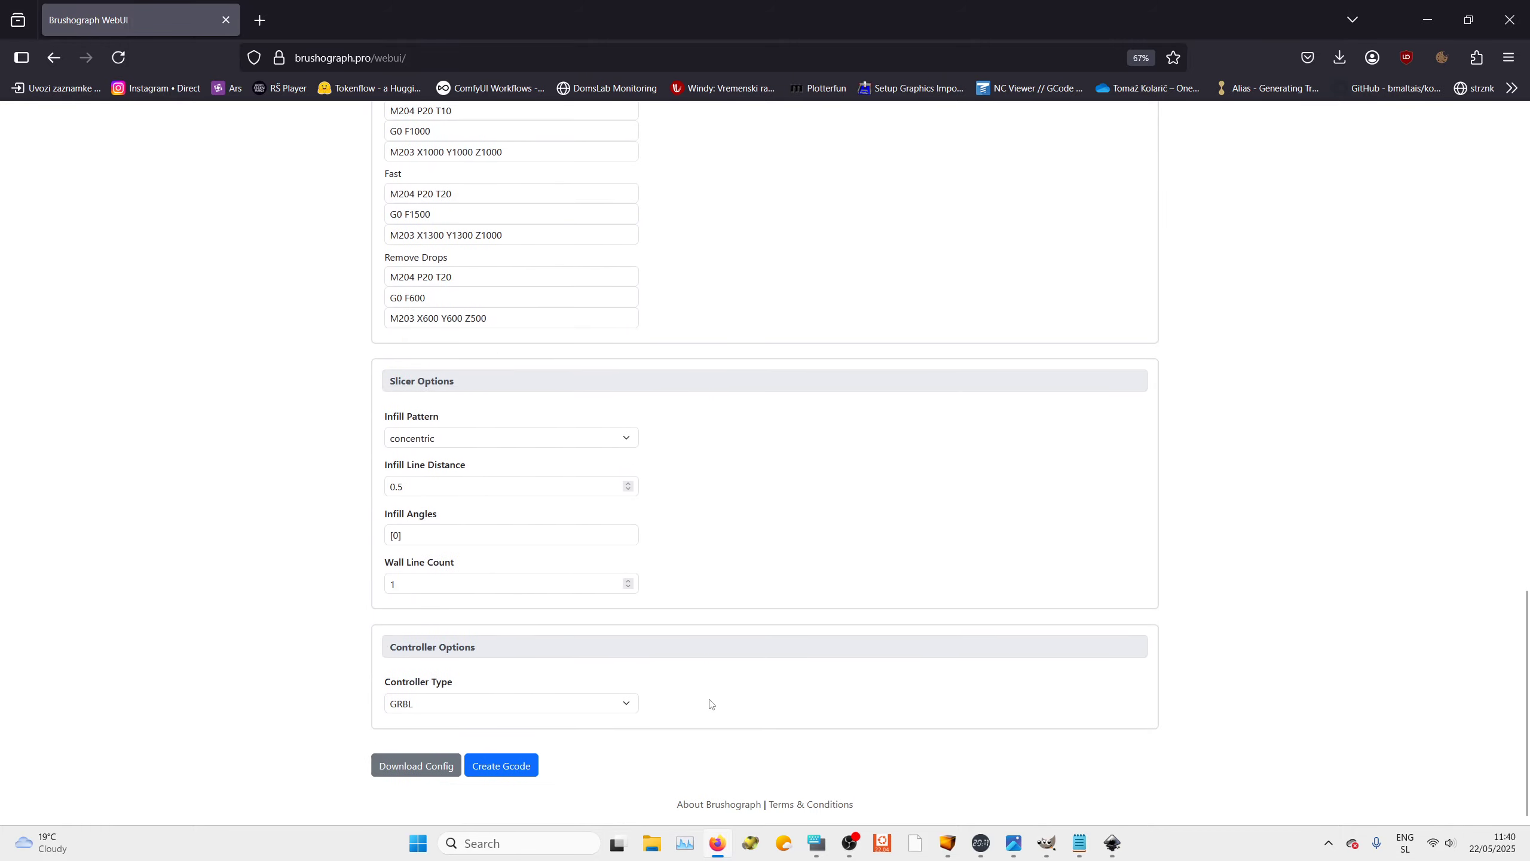
click(511, 766)
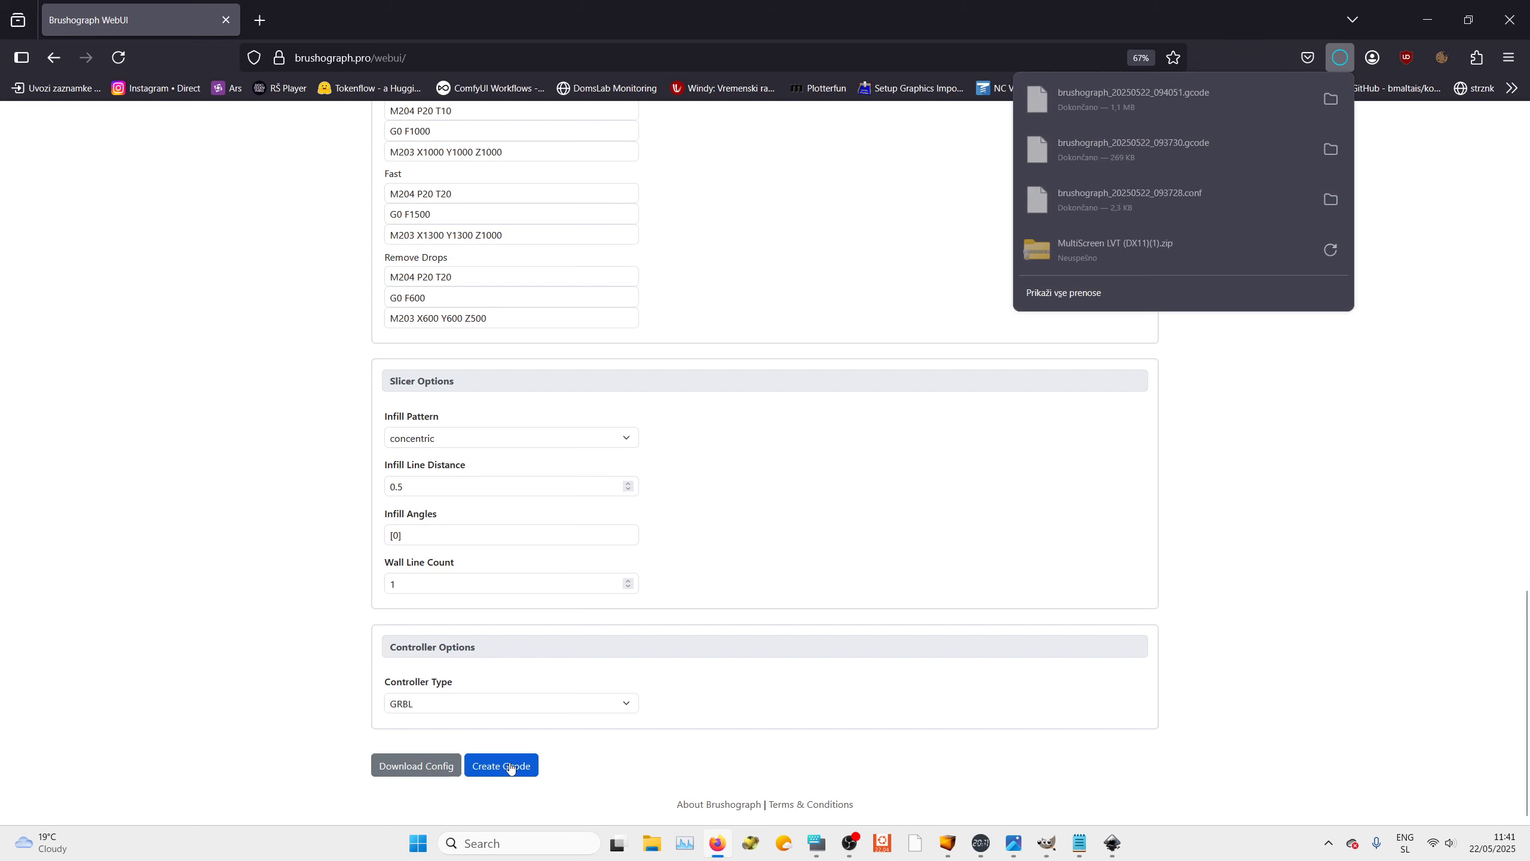
Switch to Universal Gcode Sender and open brushograph_20250522_094051.gcode from the Downloads folder to preview it
click(947, 842)
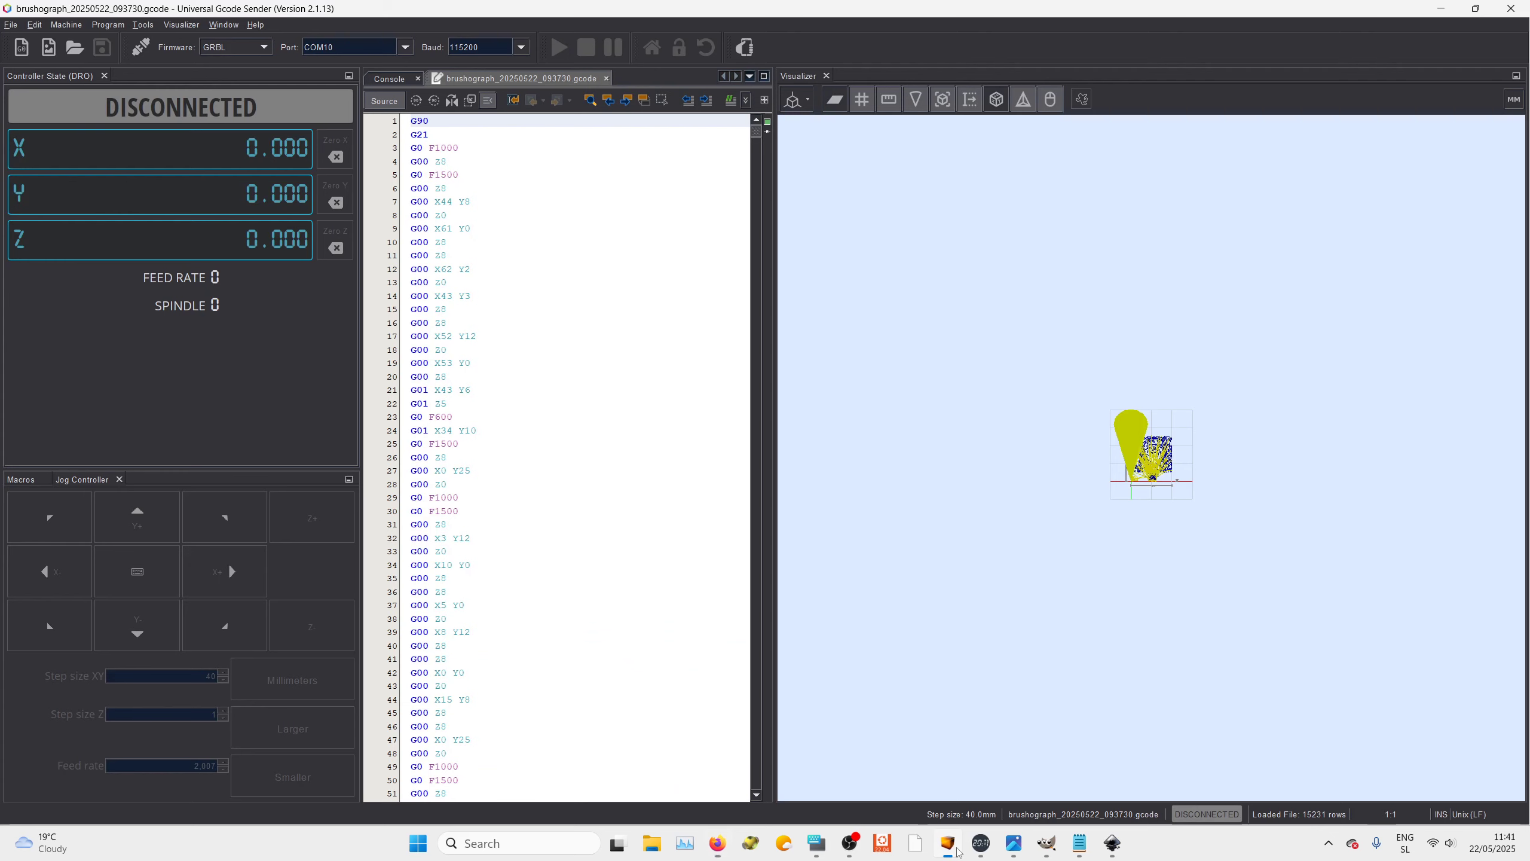
click(75, 49)
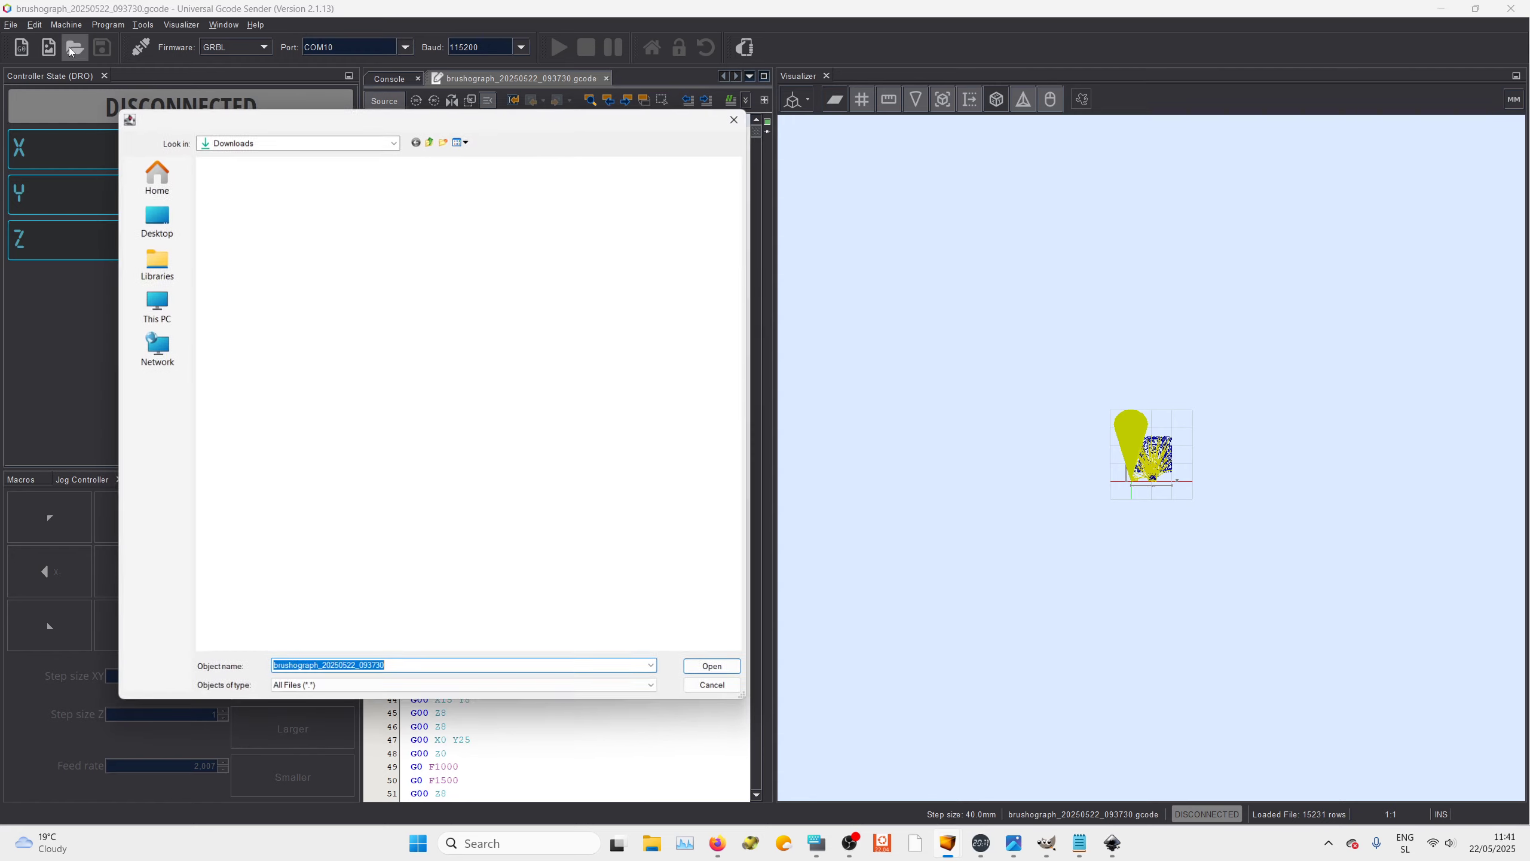
click(243, 211)
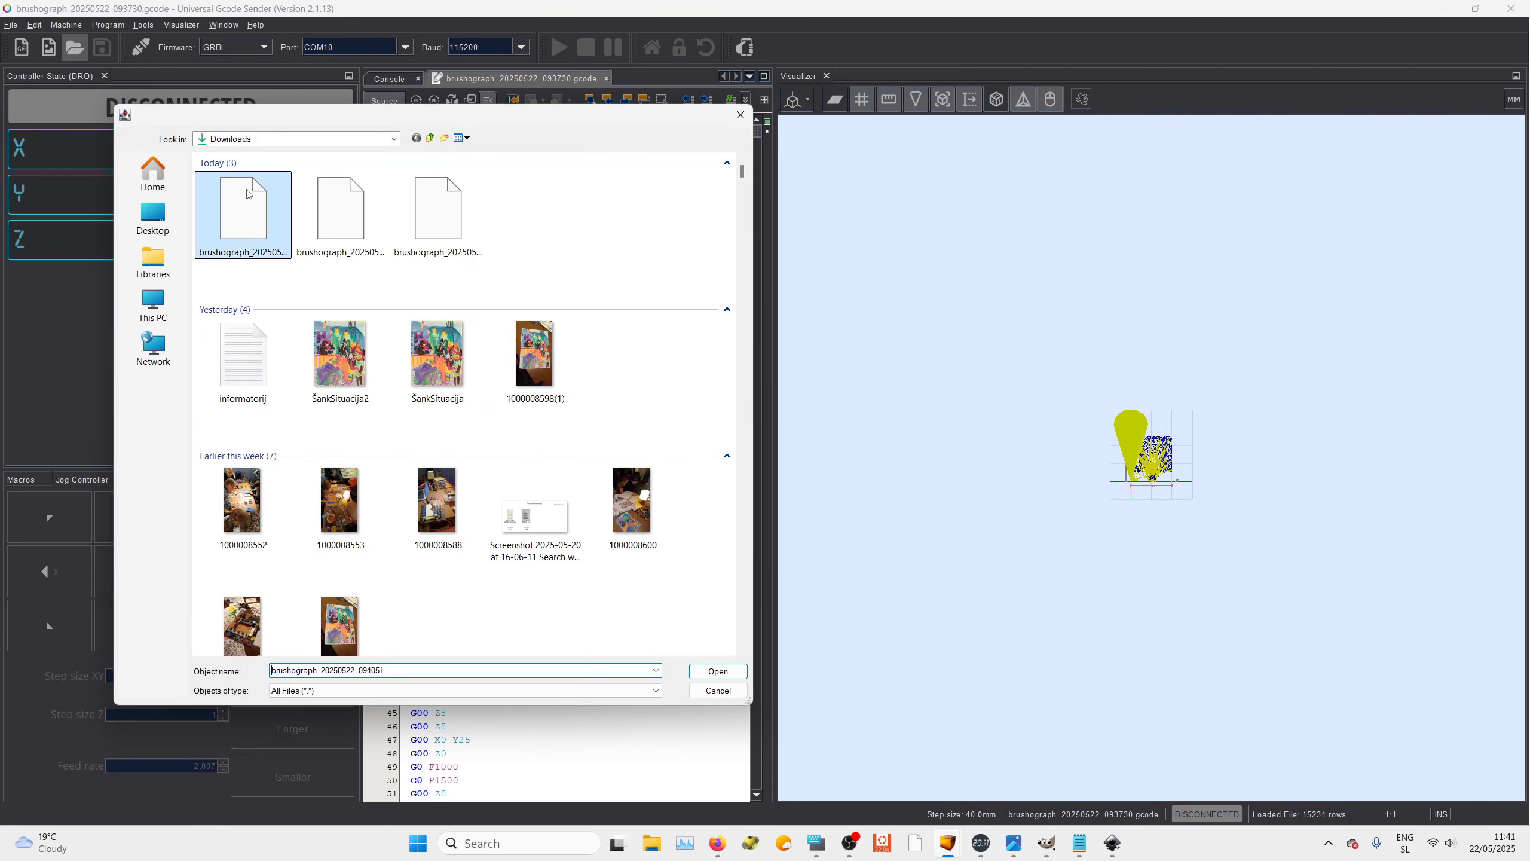
click(717, 671)
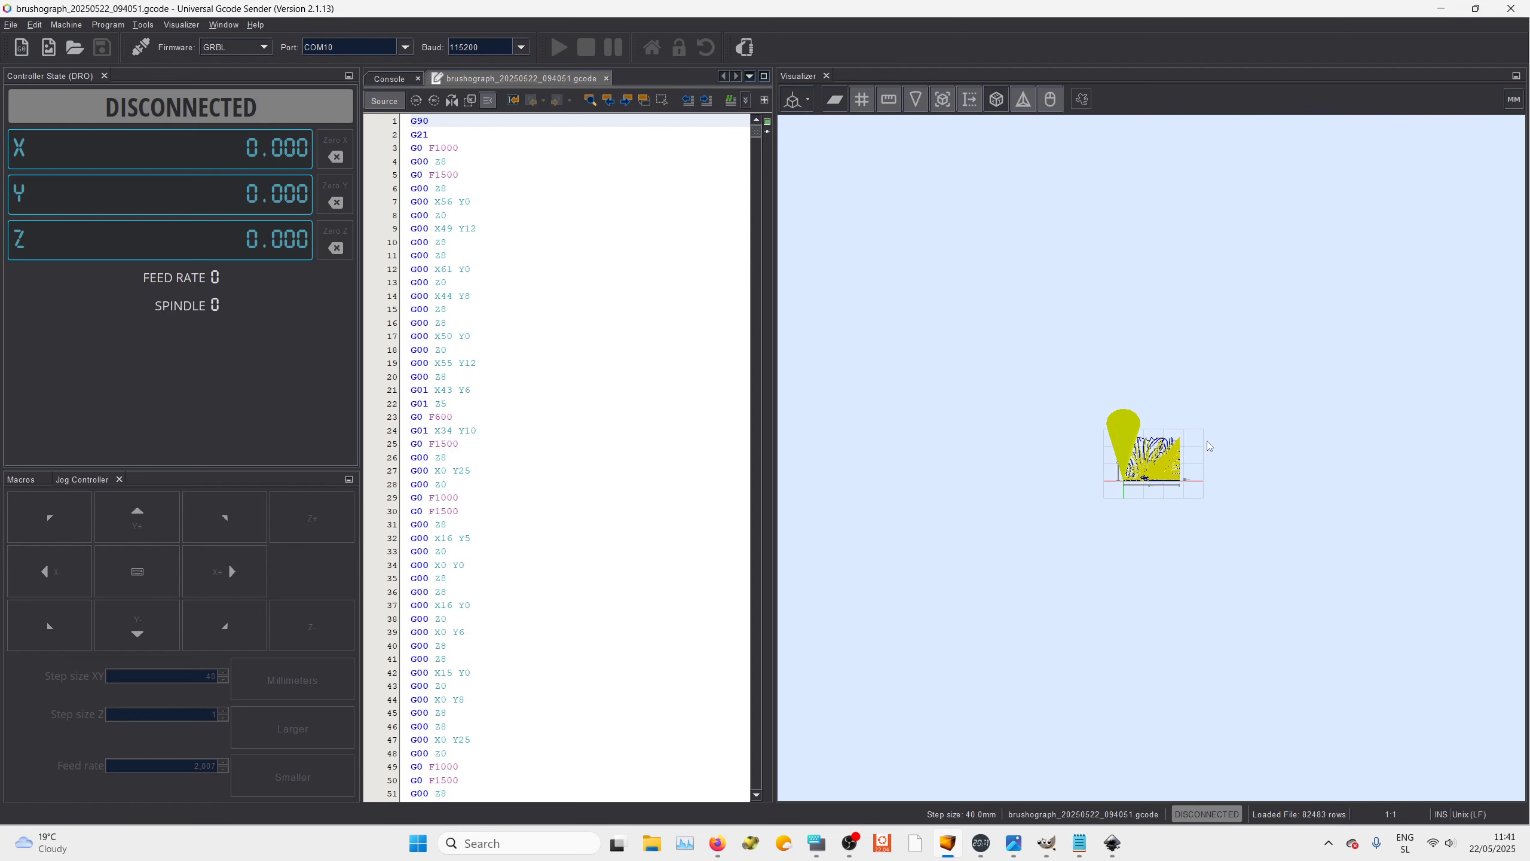
text(+)
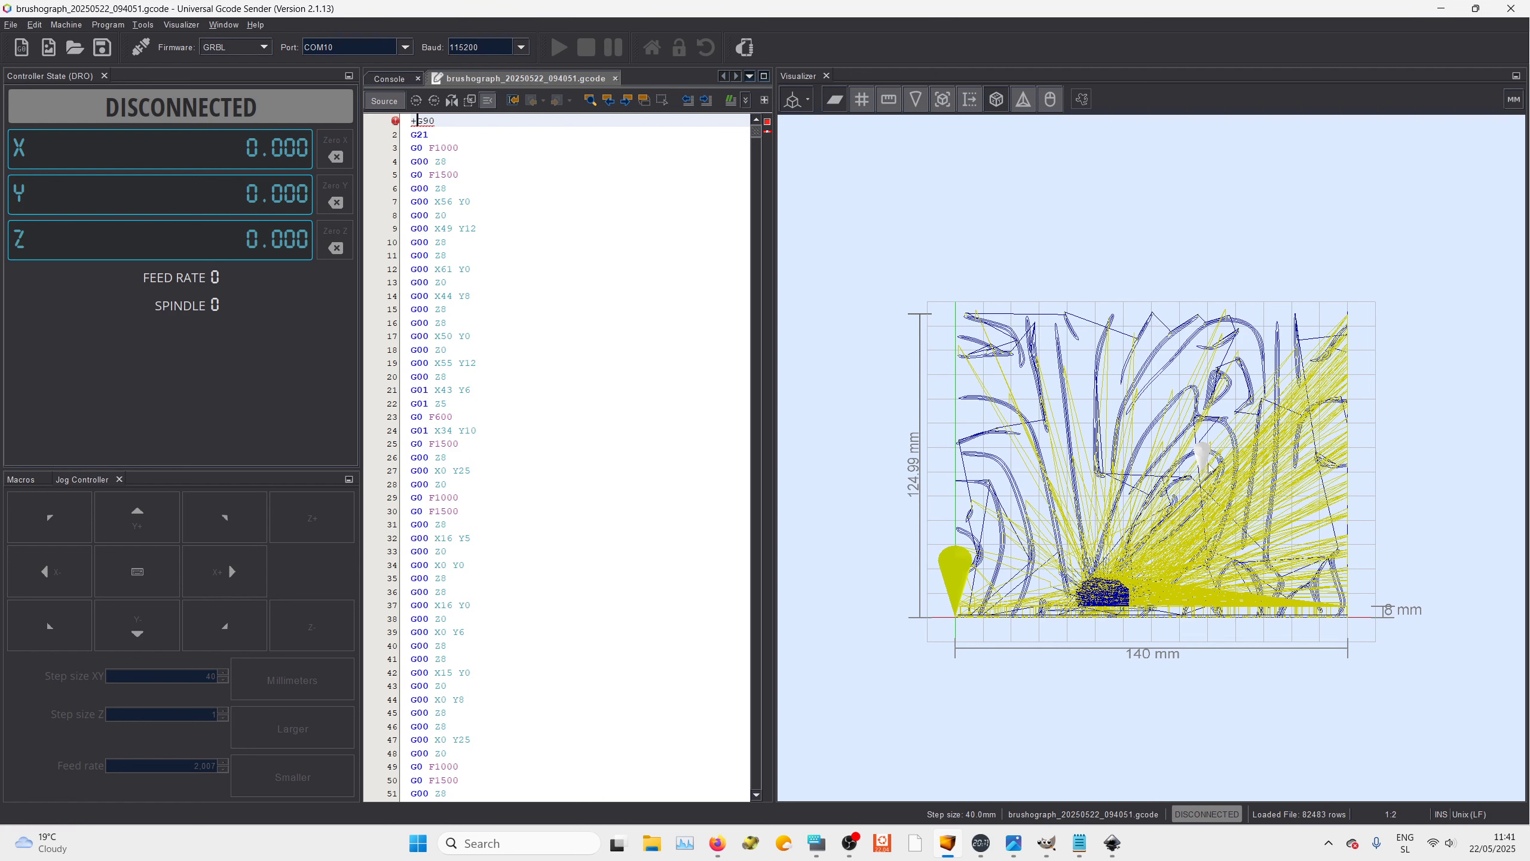
Switch to Inkscape and review the page size in Document Properties
click(1112, 843)
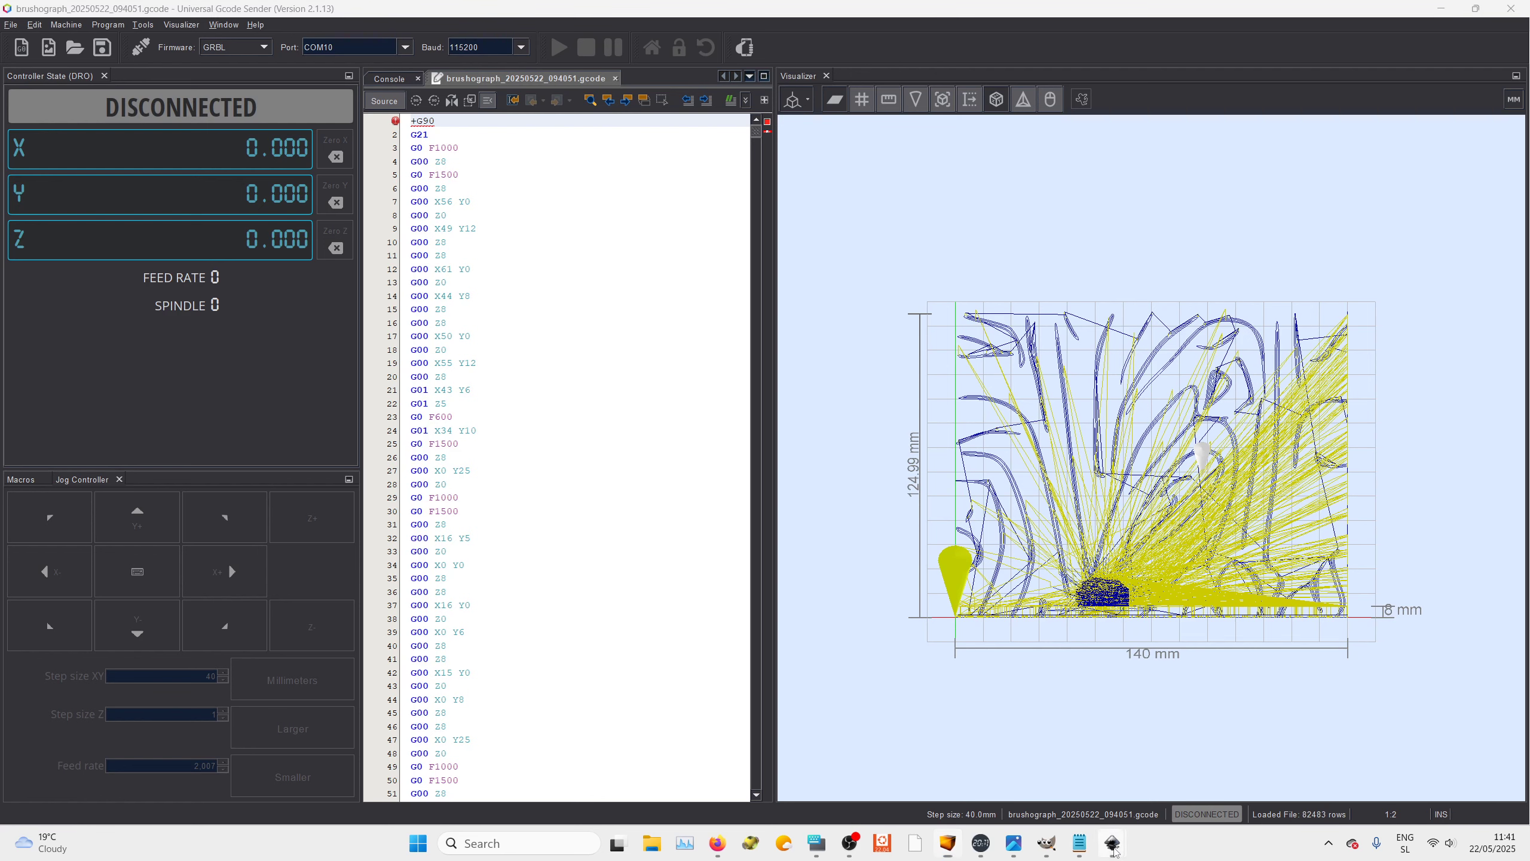
click(1196, 774)
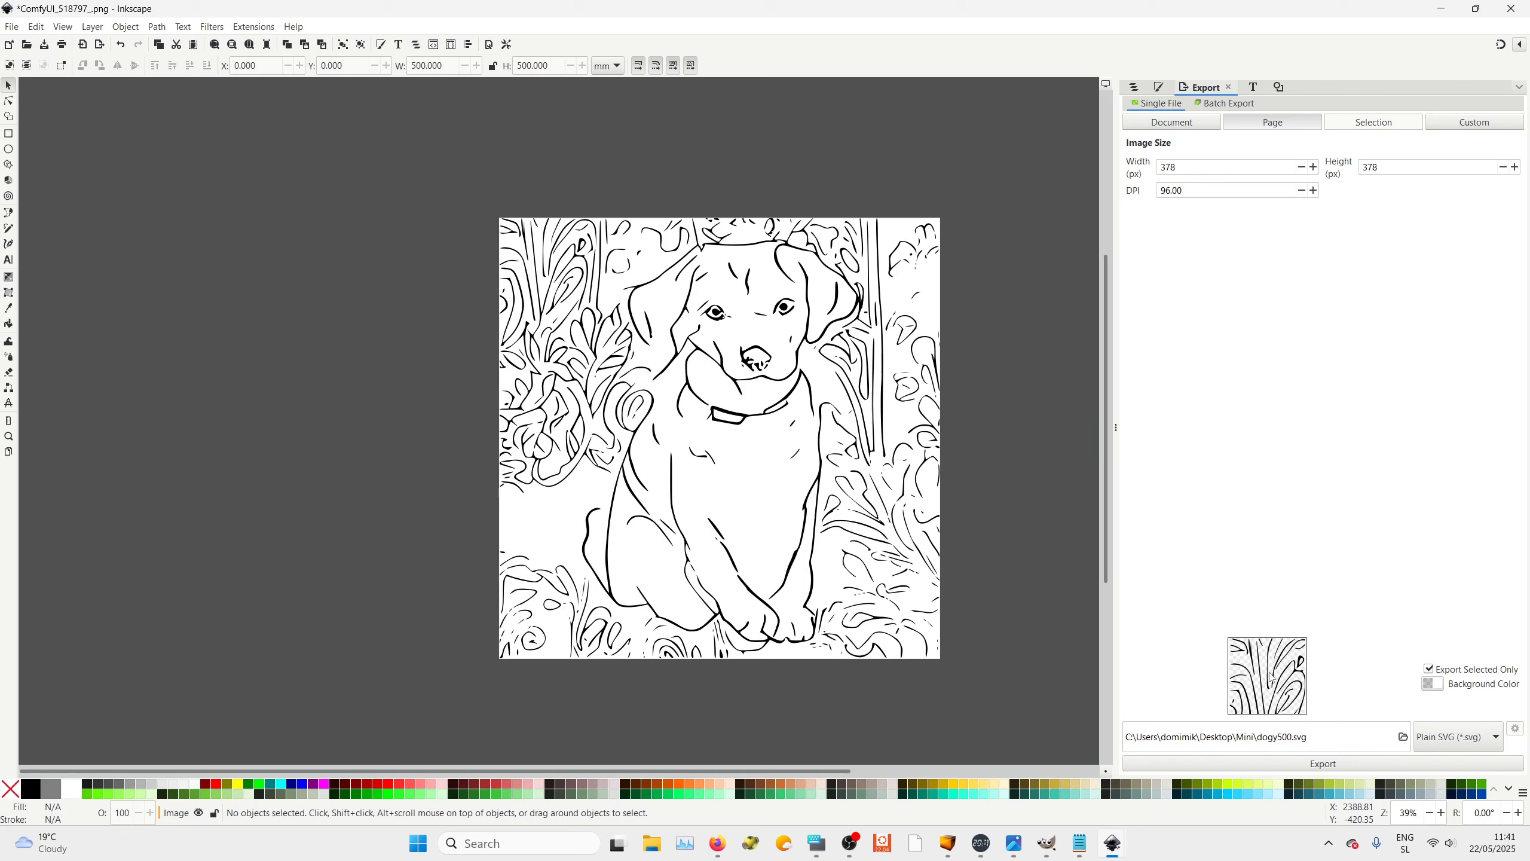
click(11, 27)
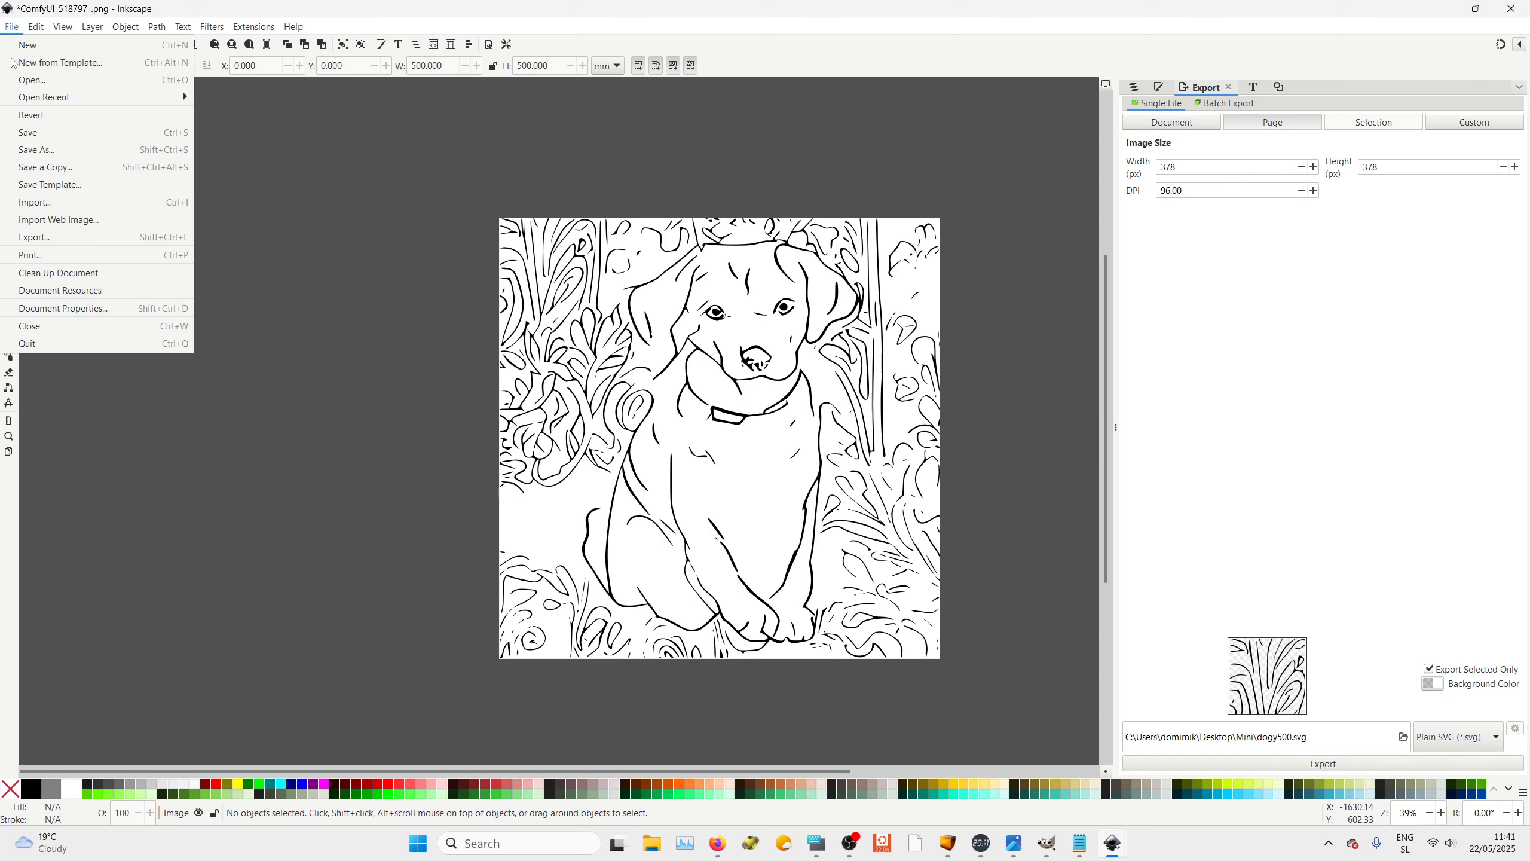
click(77, 308)
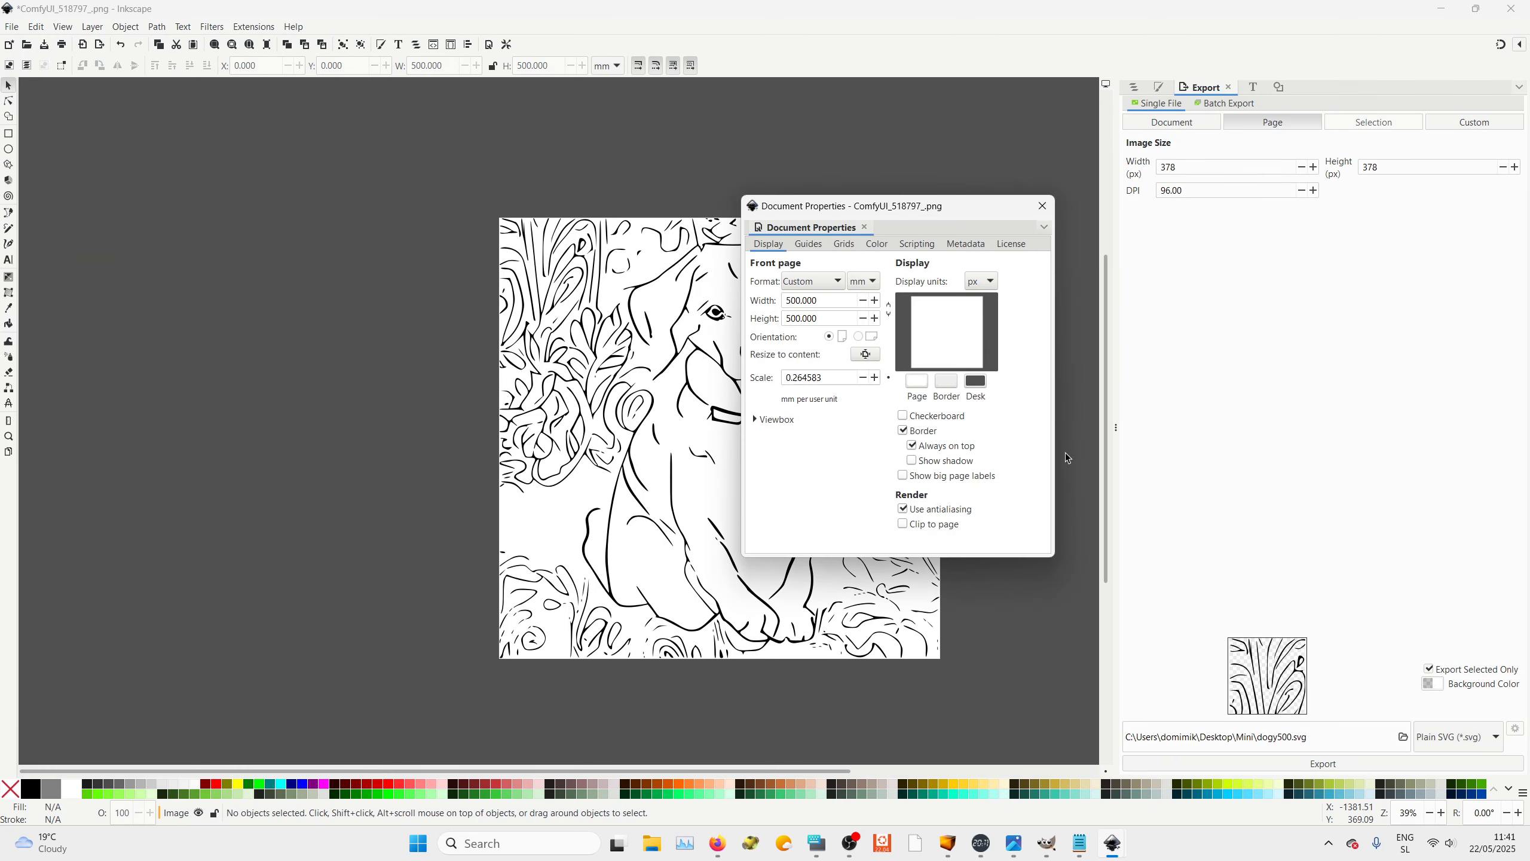
click(1042, 205)
Select the dog drawing and export it again as dogy500.svg, replacing the existing file
click(685, 364)
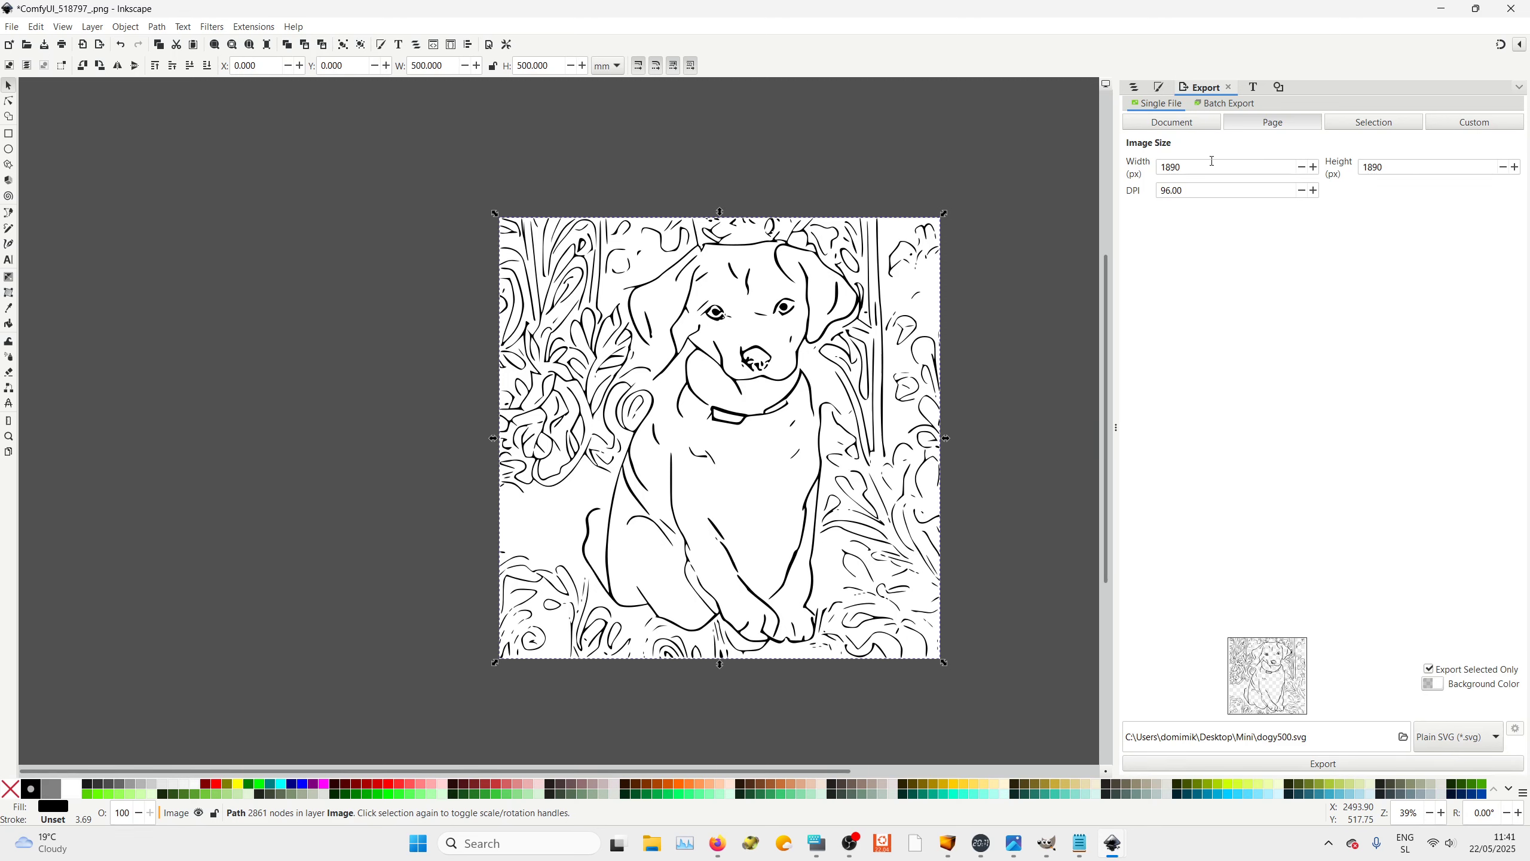
click(1322, 763)
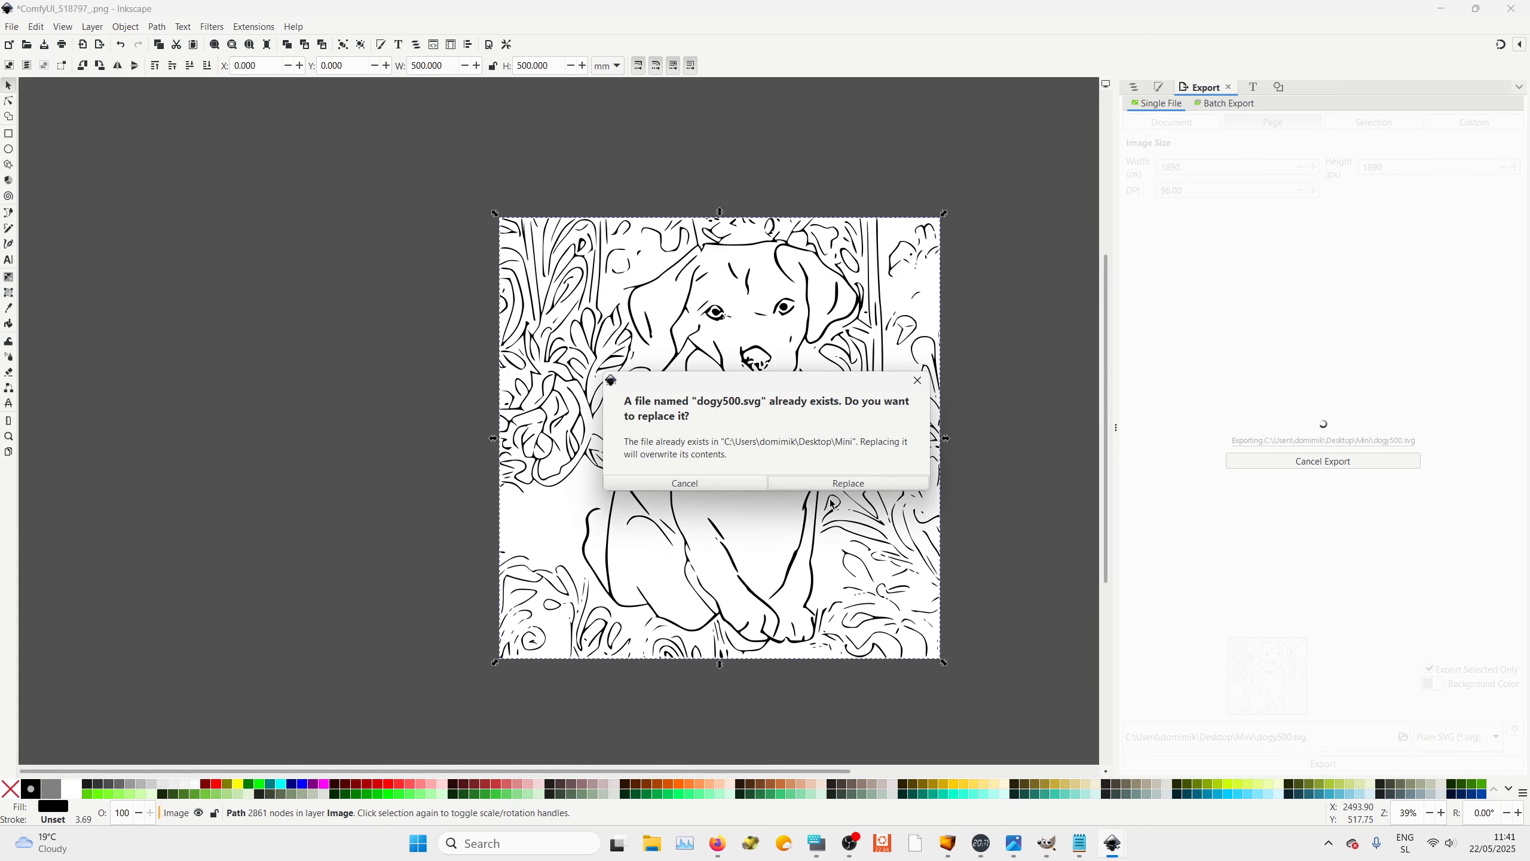
click(843, 483)
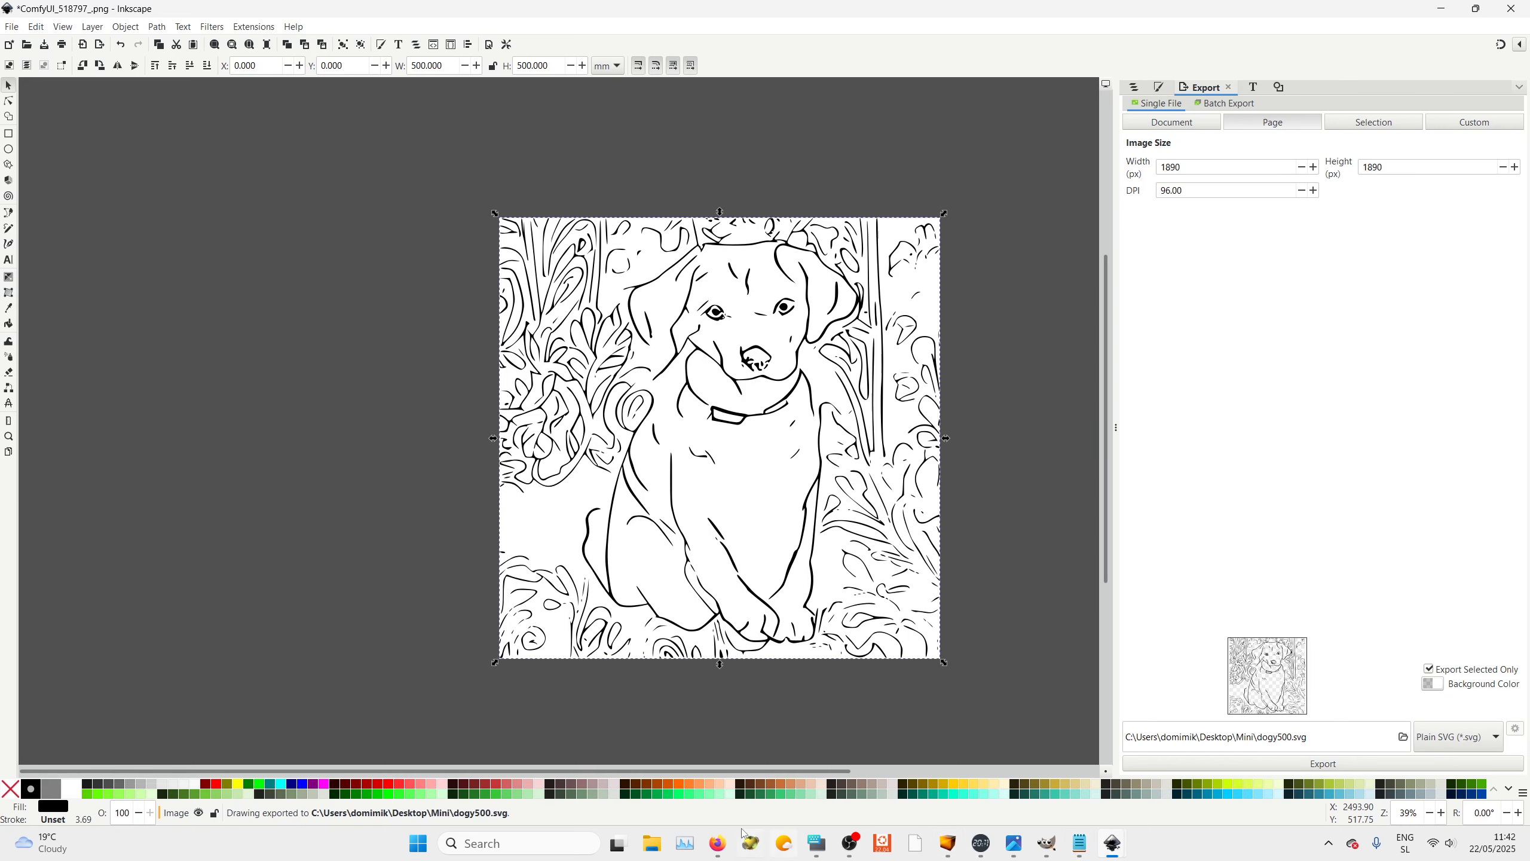
Switch to the Brushograph web page and load dogy500.svg from the Mini folder as the Tray 1 thresholded image
click(717, 843)
scroll(873, 411, up, 4)
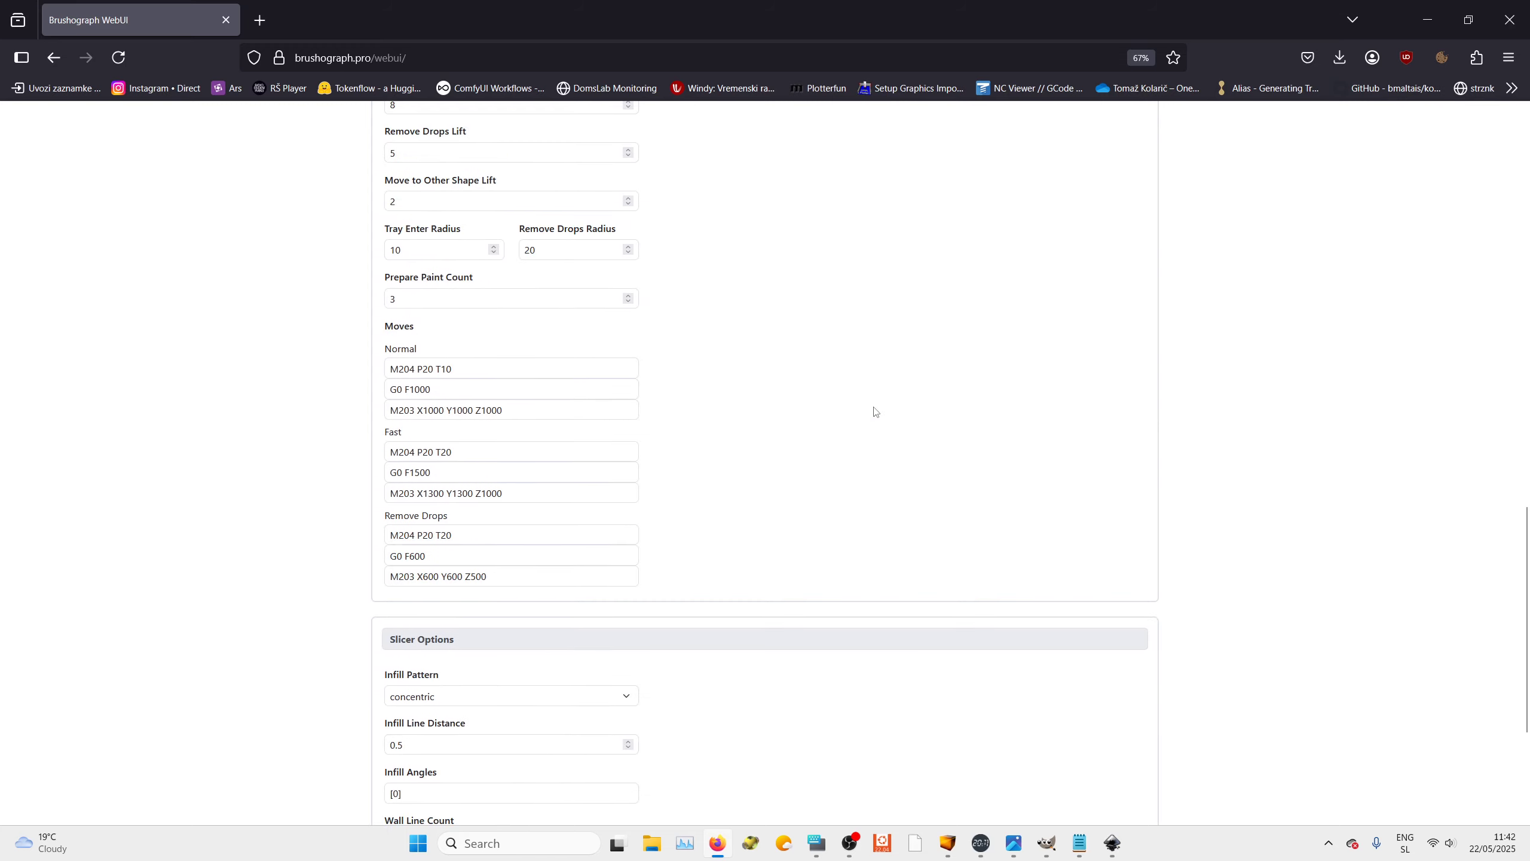
scroll(874, 411, up, 5)
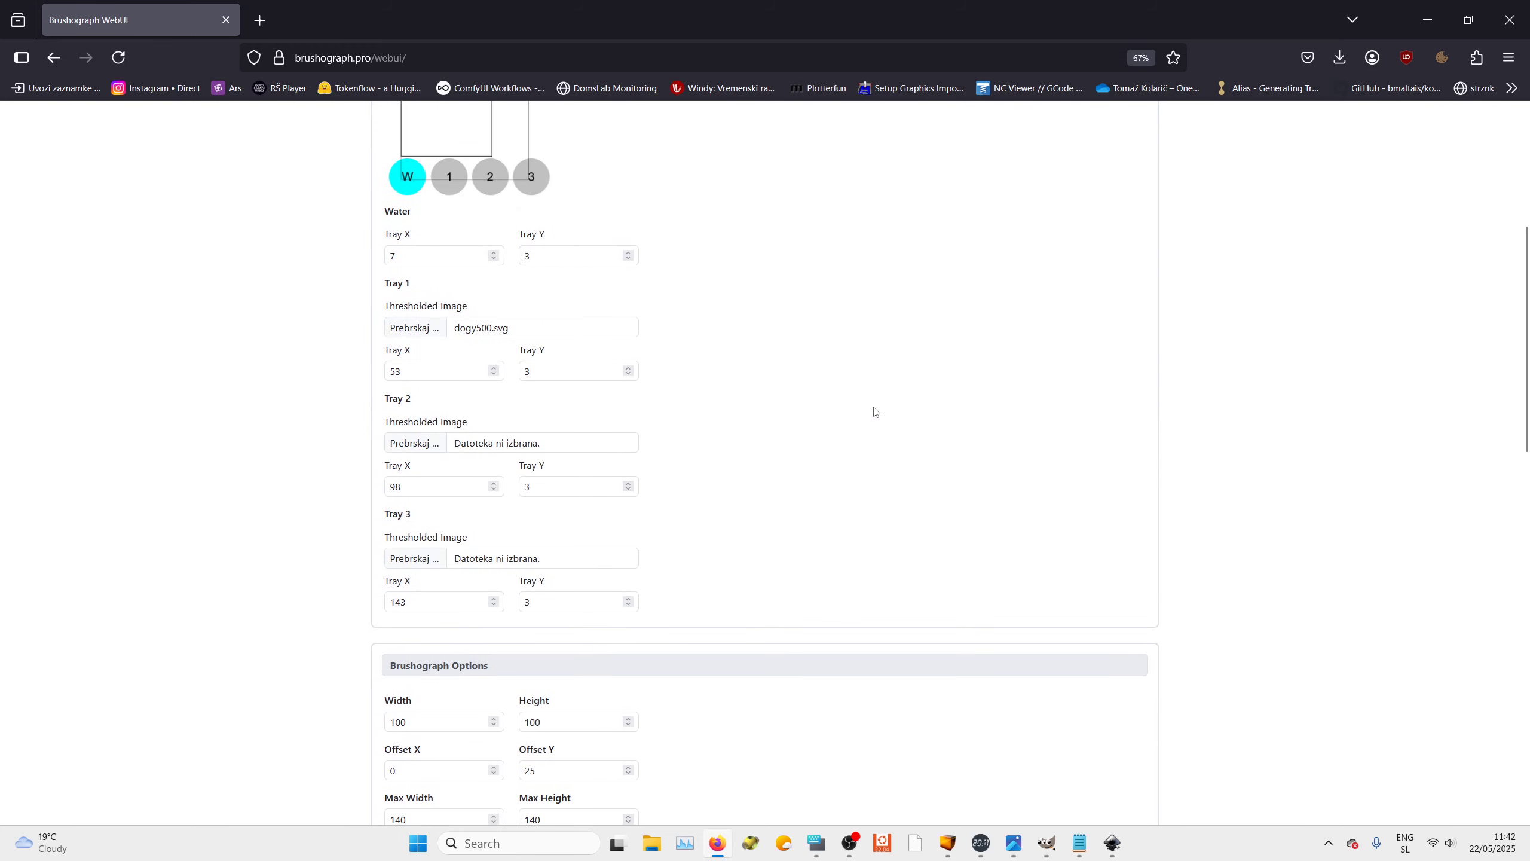
click(414, 328)
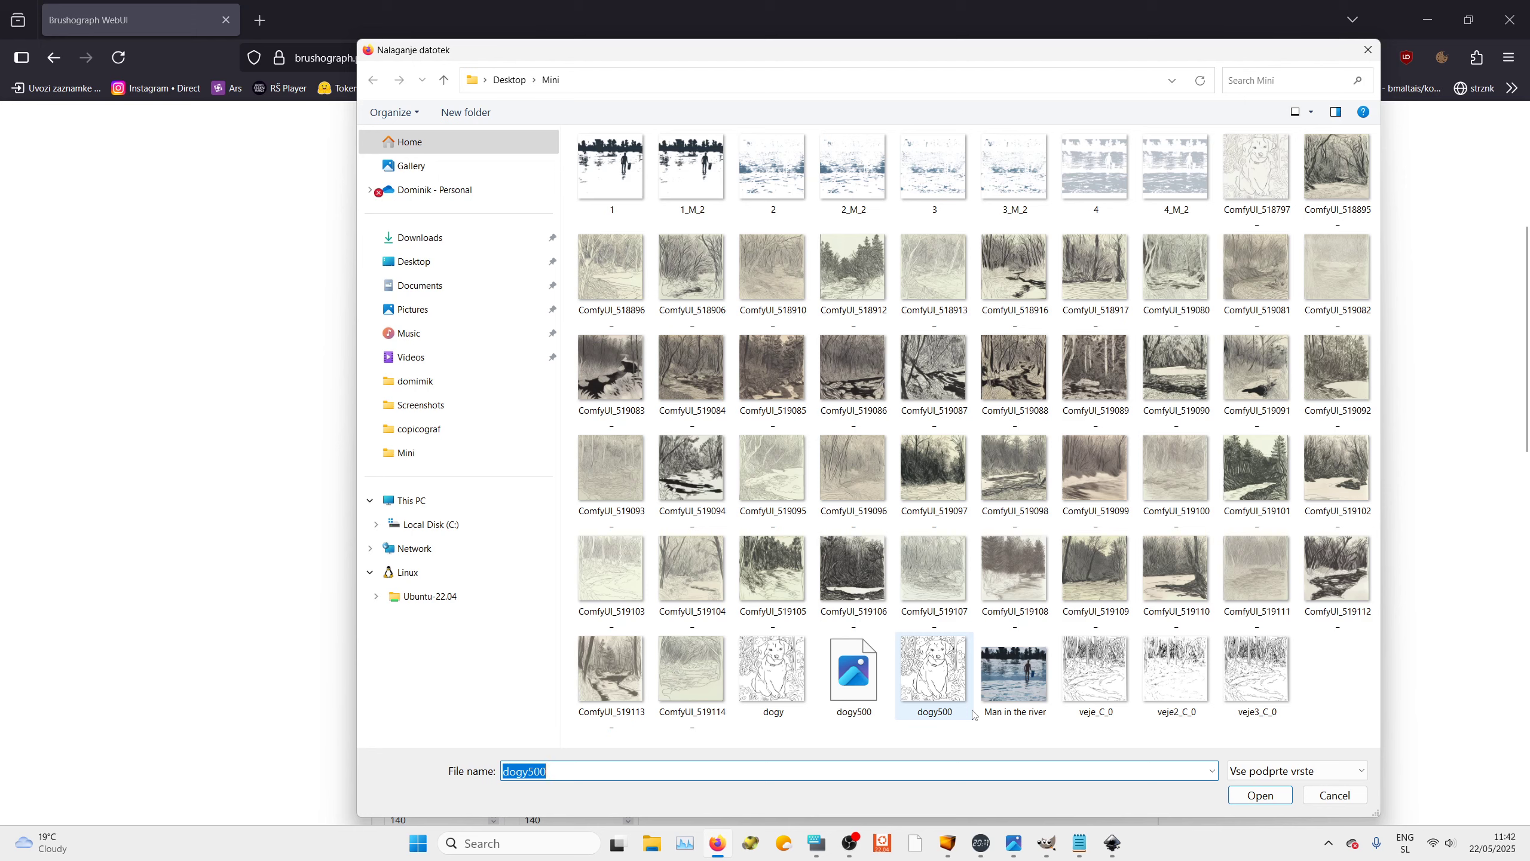
click(922, 643)
click(1260, 795)
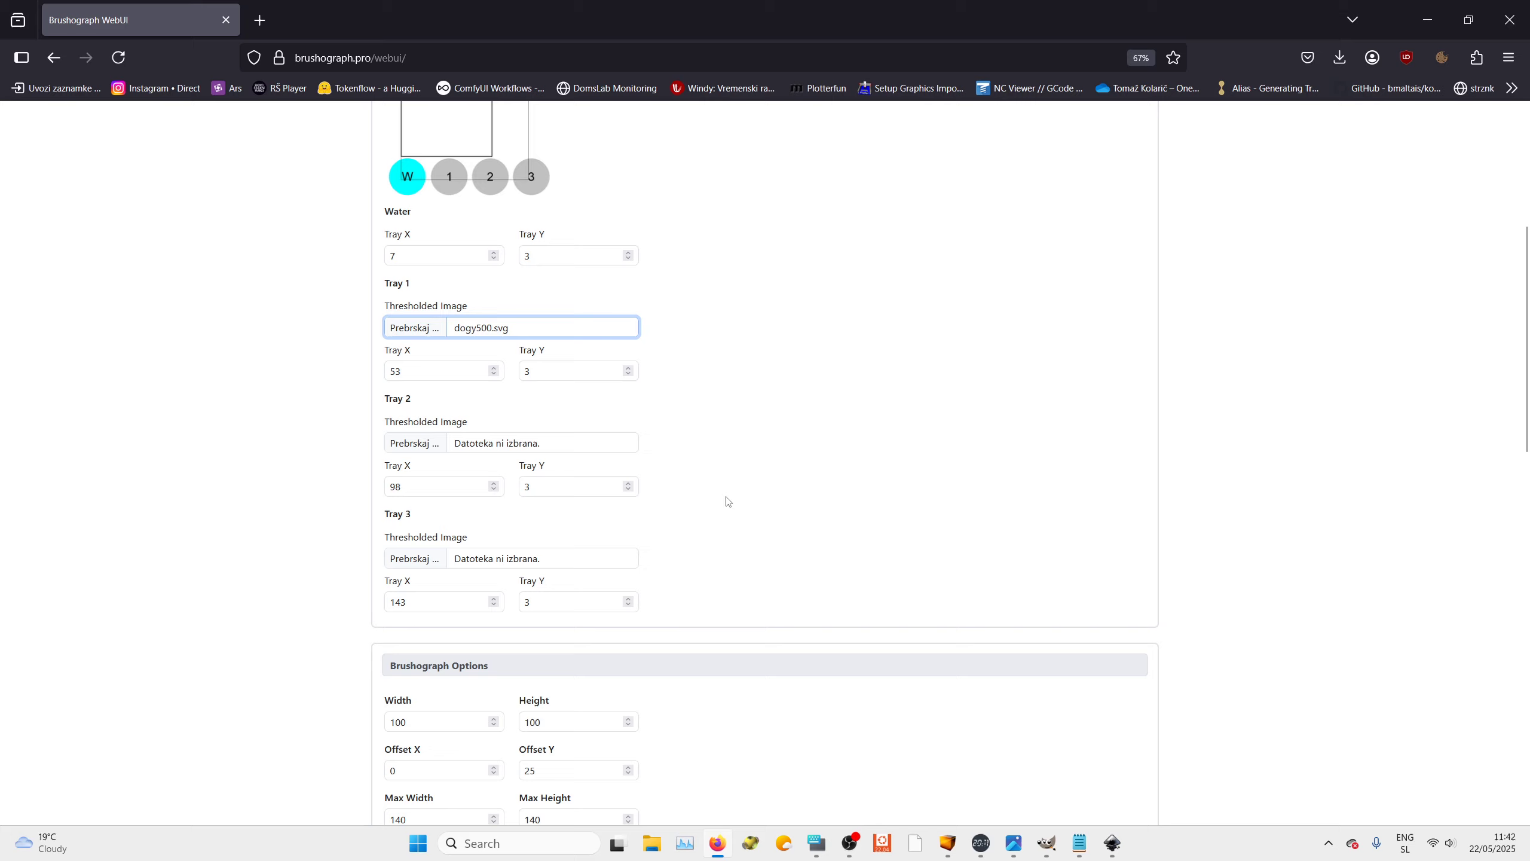
Generate and download new G-code with the updated Tray 1 image
scroll(734, 503, down, 15)
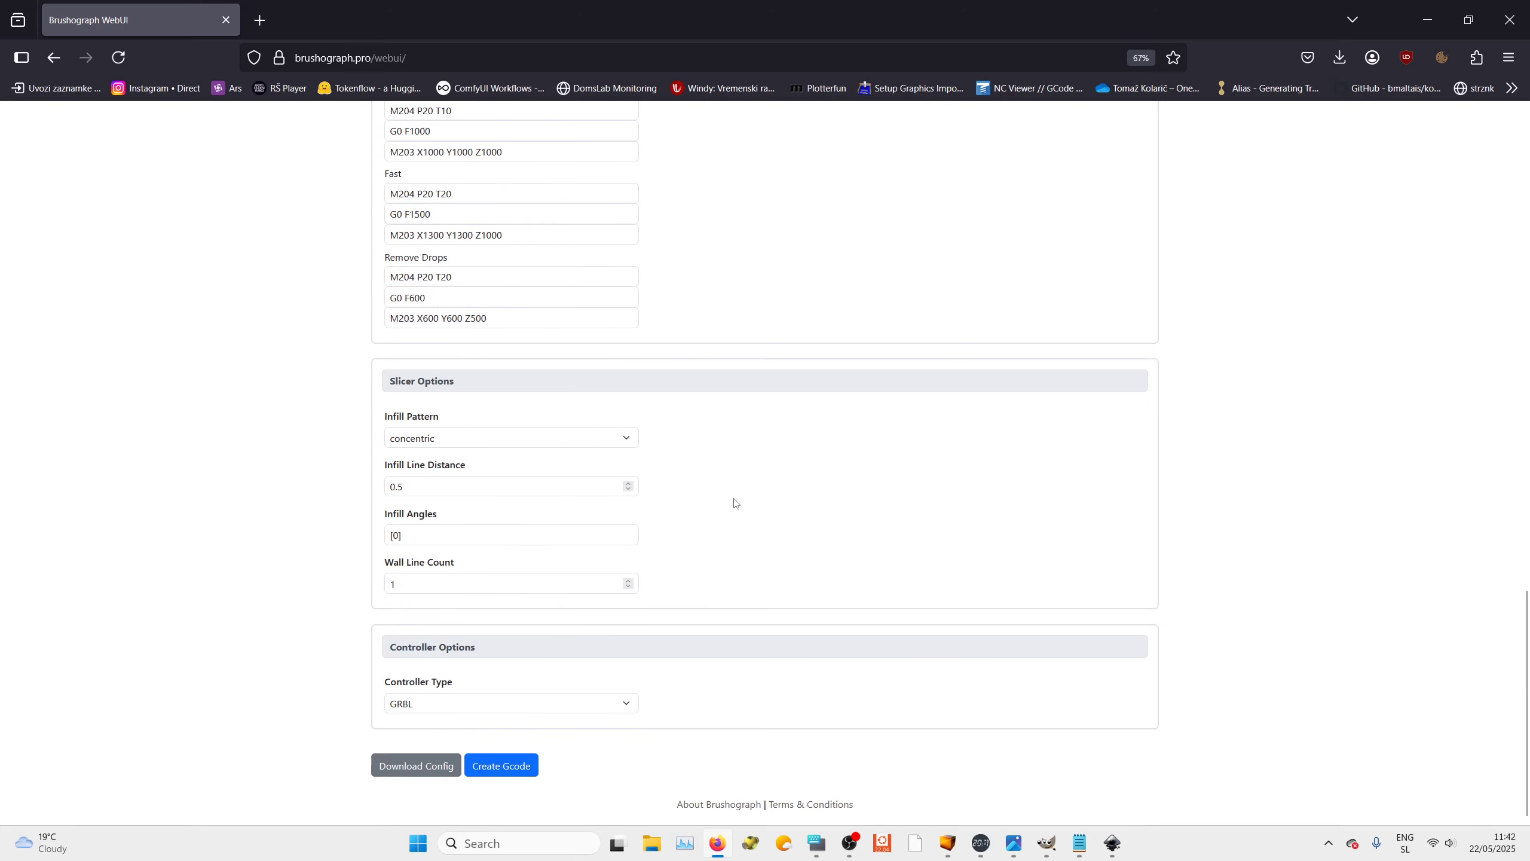
click(491, 766)
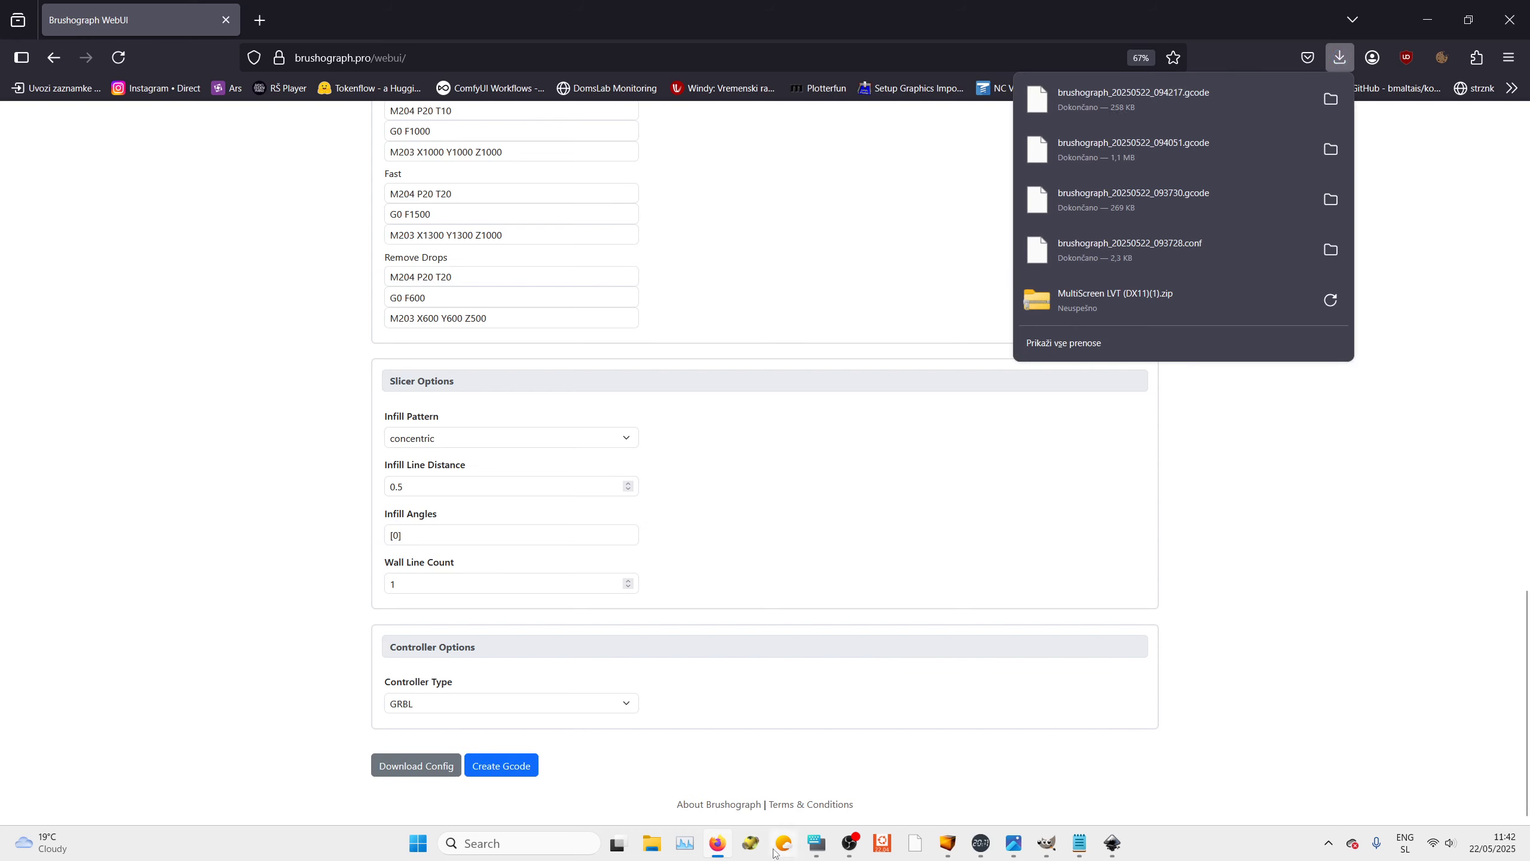
click(718, 847)
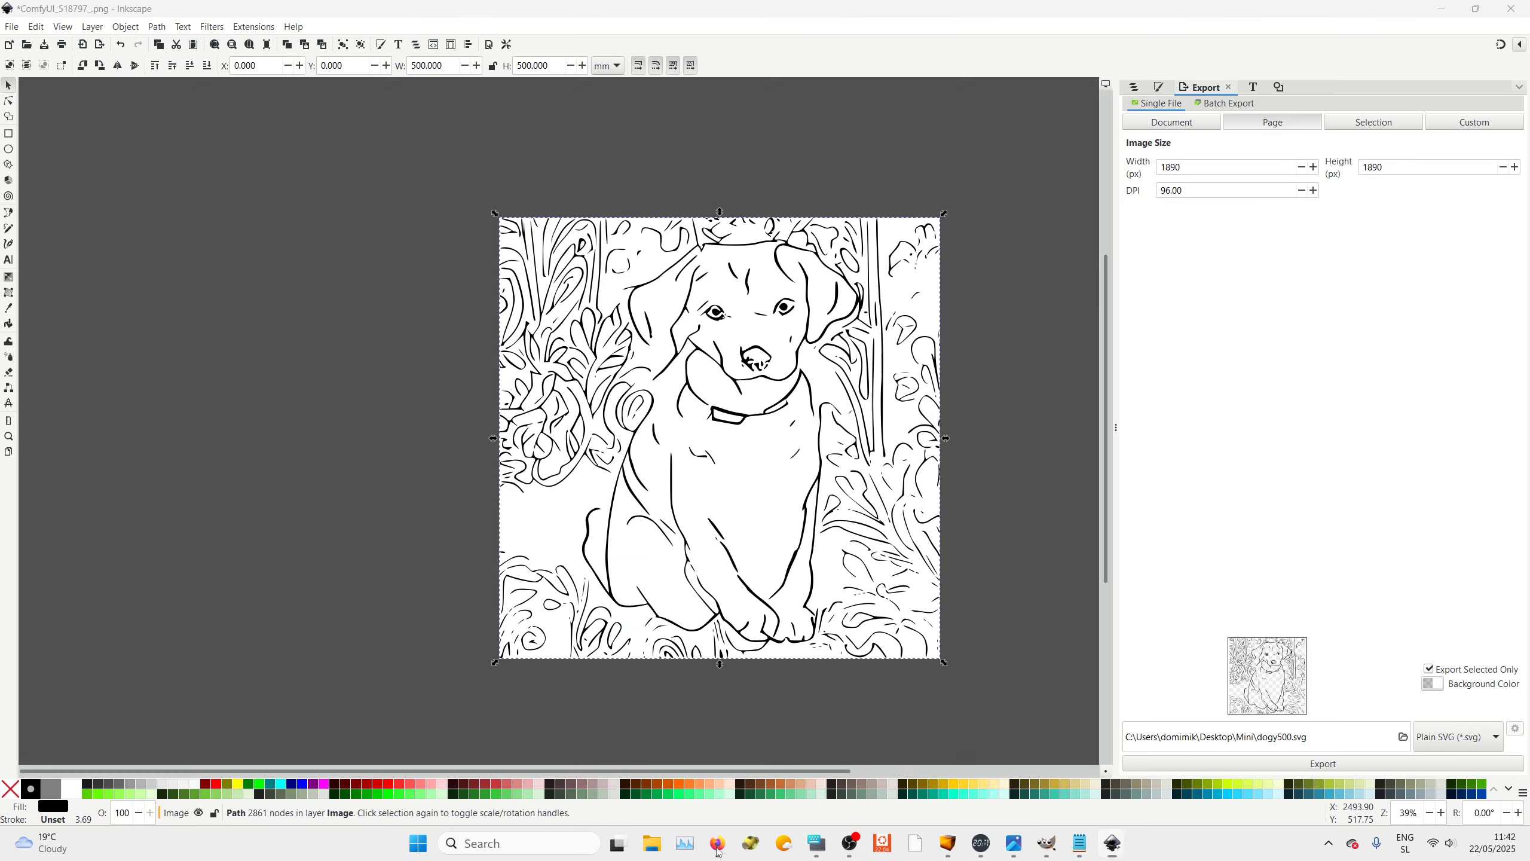
click(718, 847)
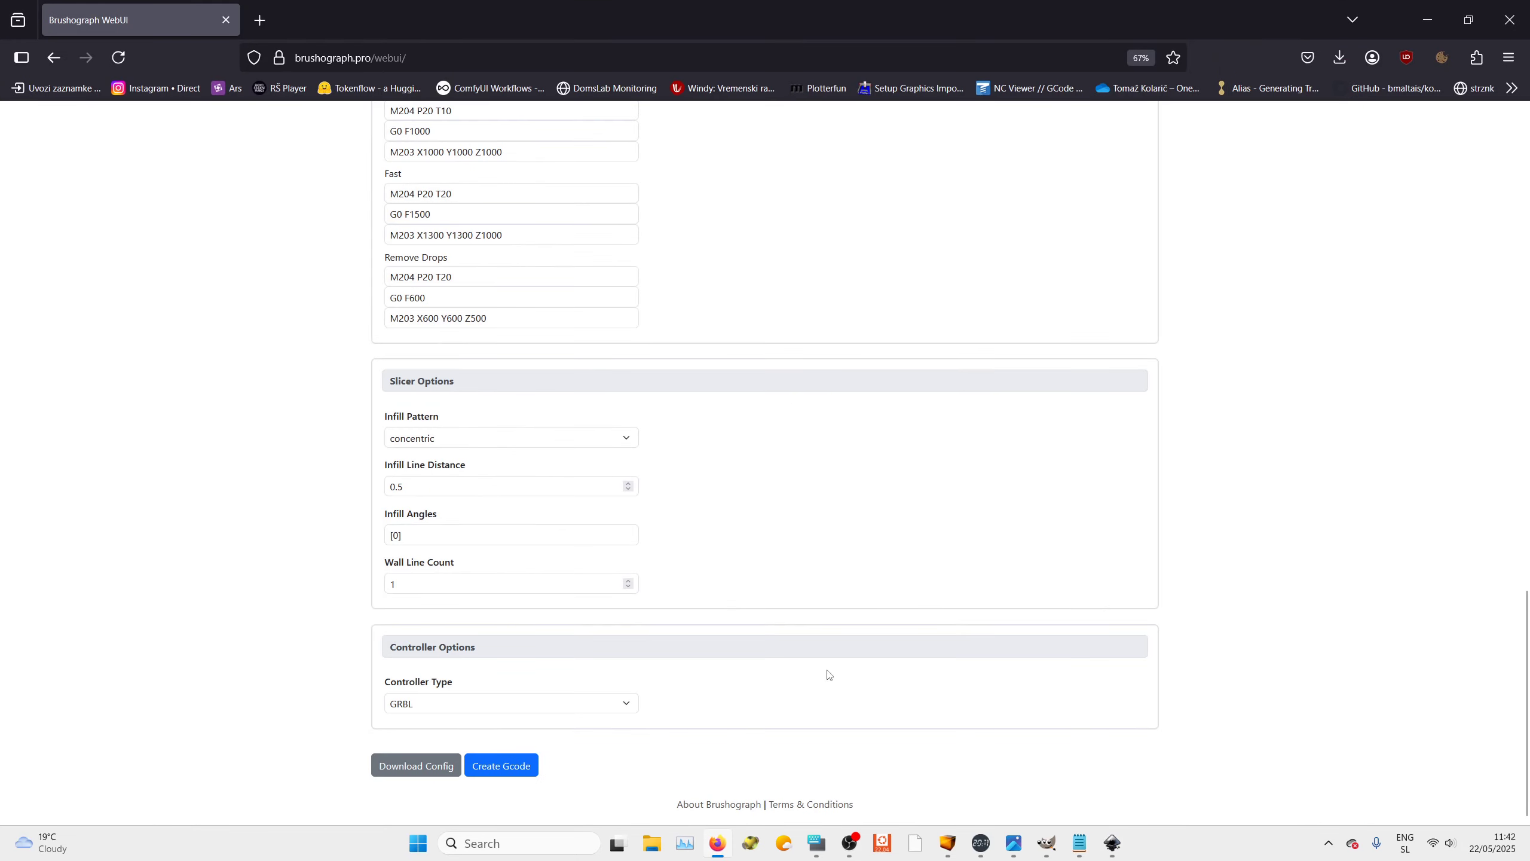
Switch to Universal Gcode Sender and open brushograph_20250522_094217.gcode from Downloads, discarding changes to the current file
click(951, 841)
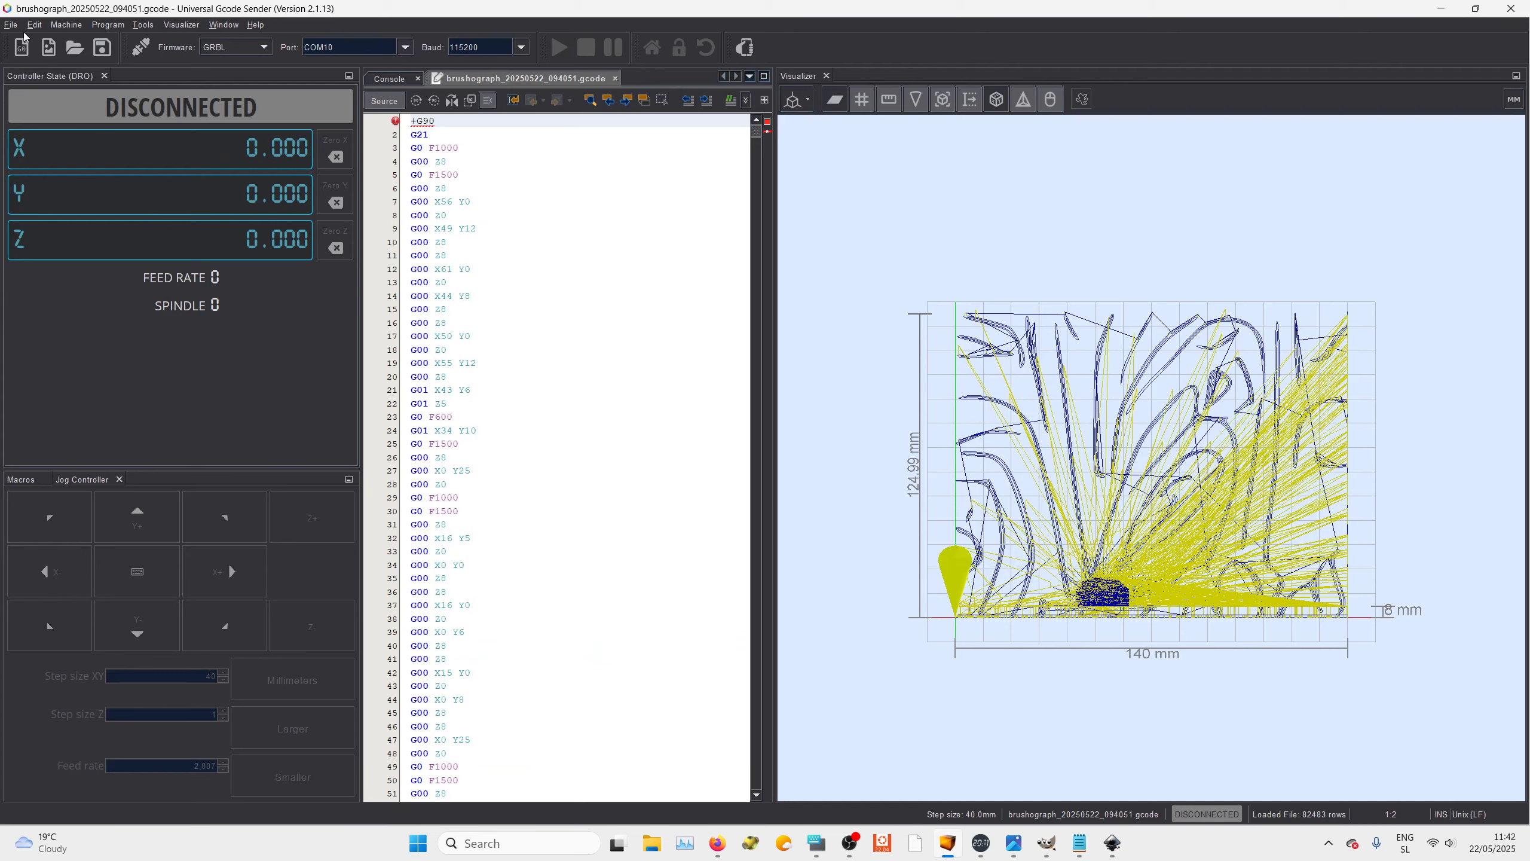
click(74, 47)
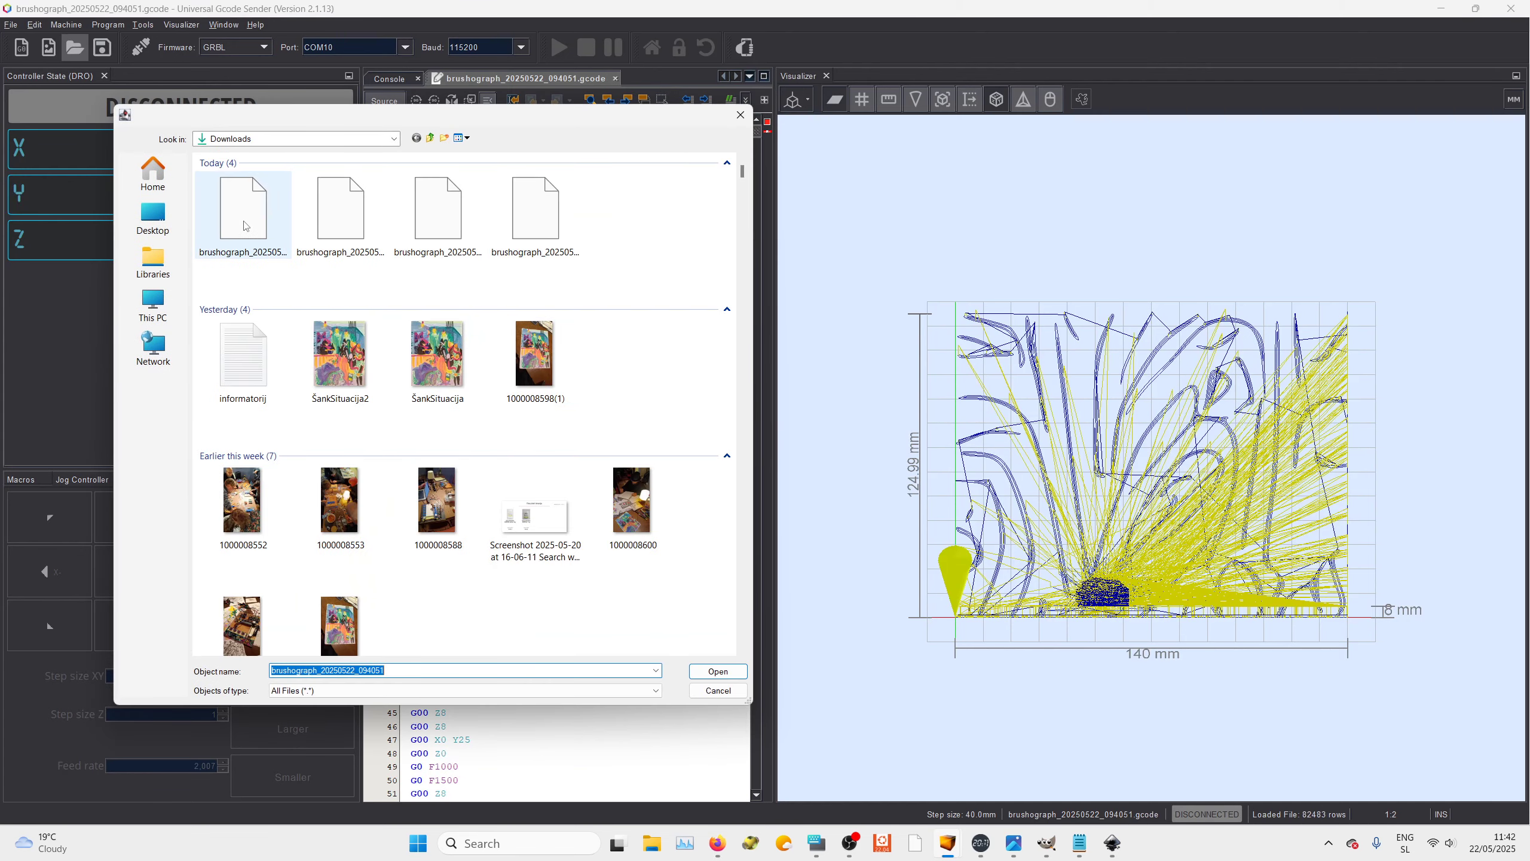
click(246, 226)
click(716, 671)
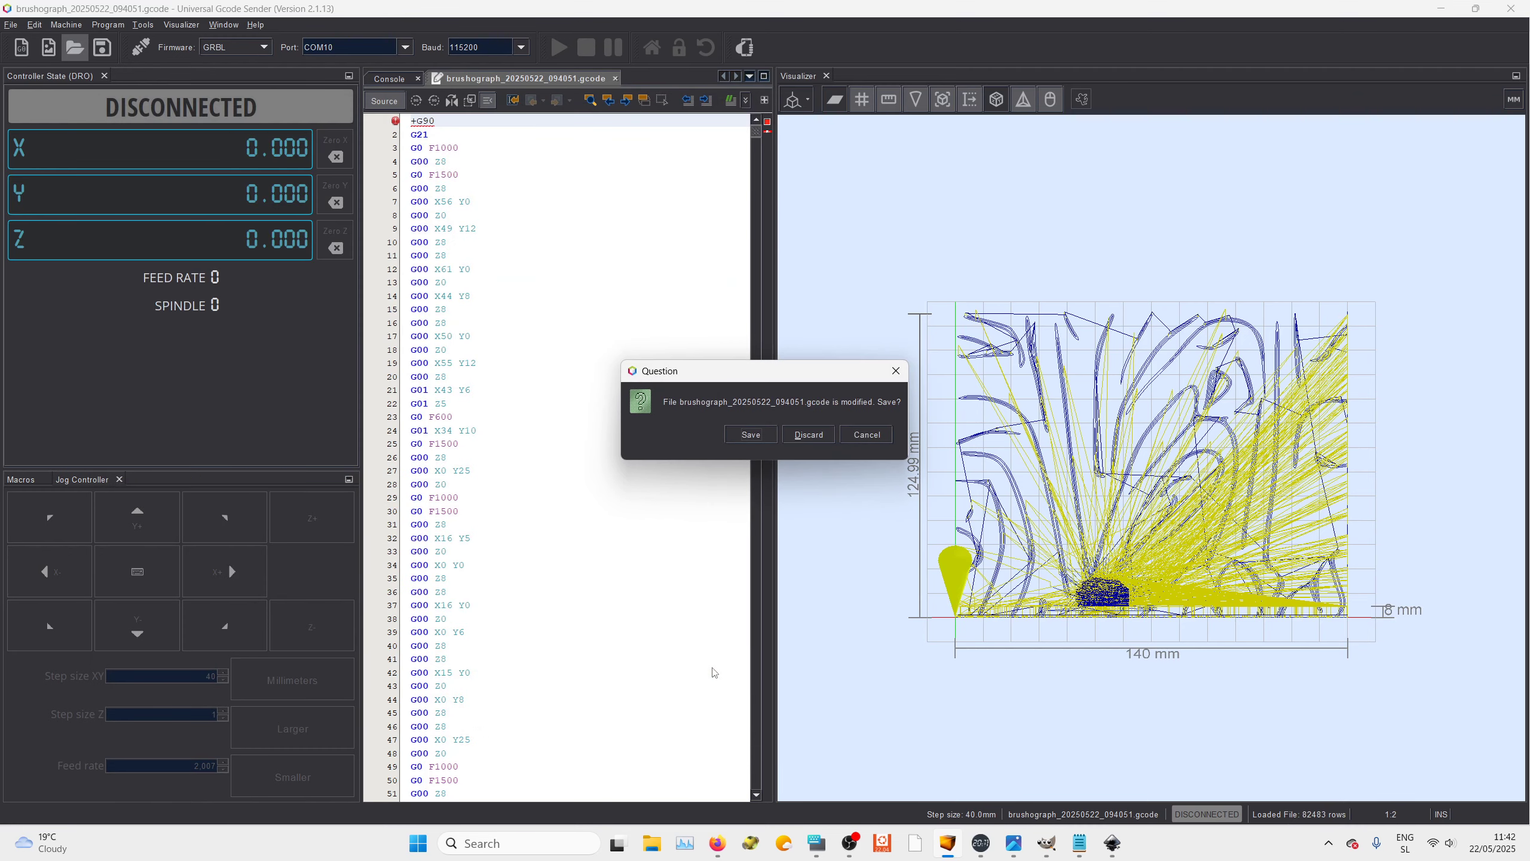
click(809, 434)
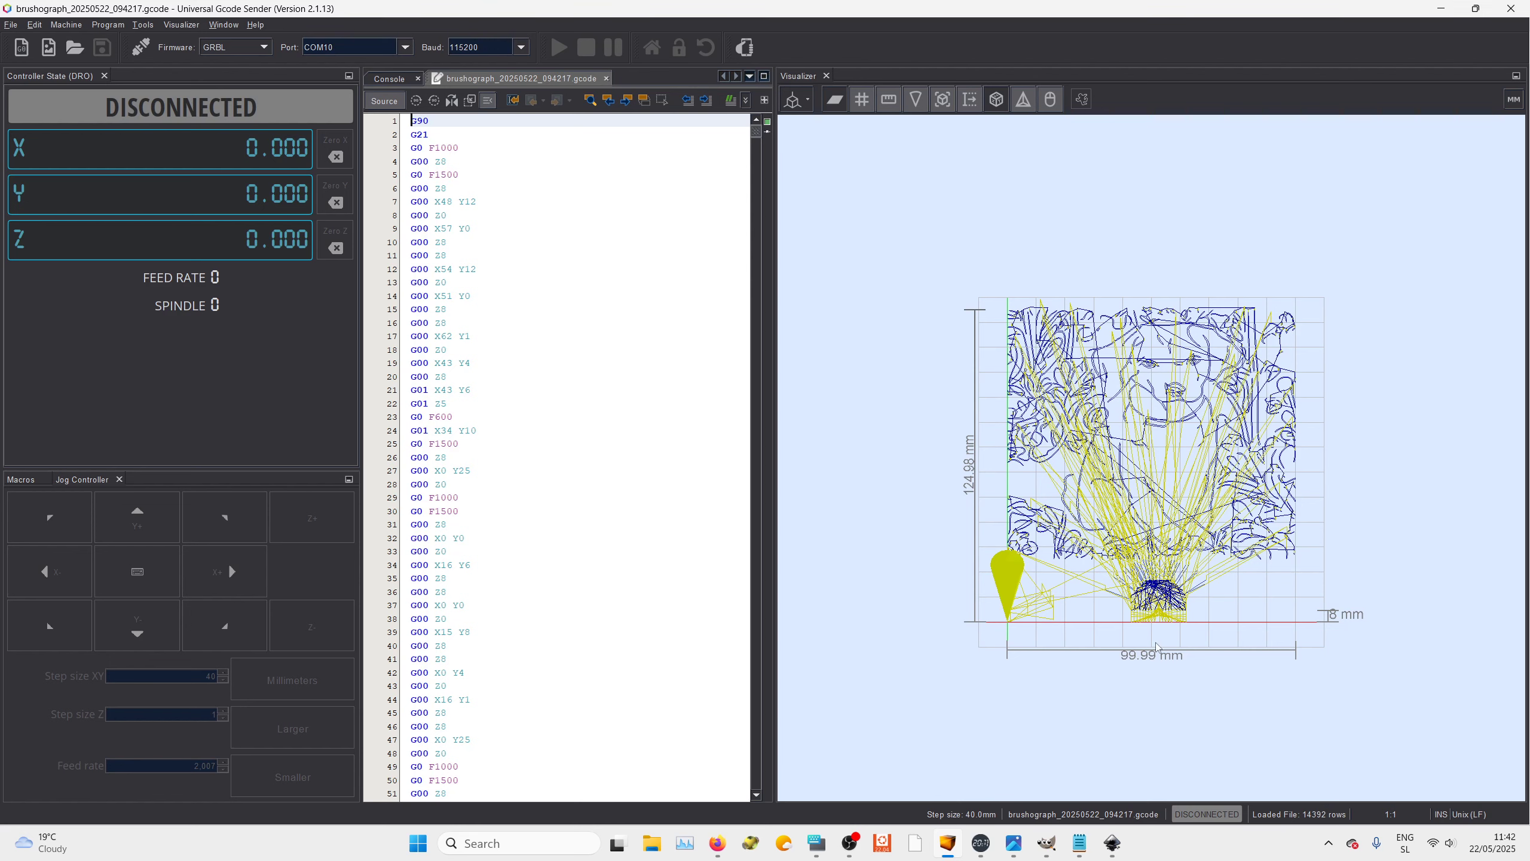
mouse_move(1120, 858)
click(1193, 784)
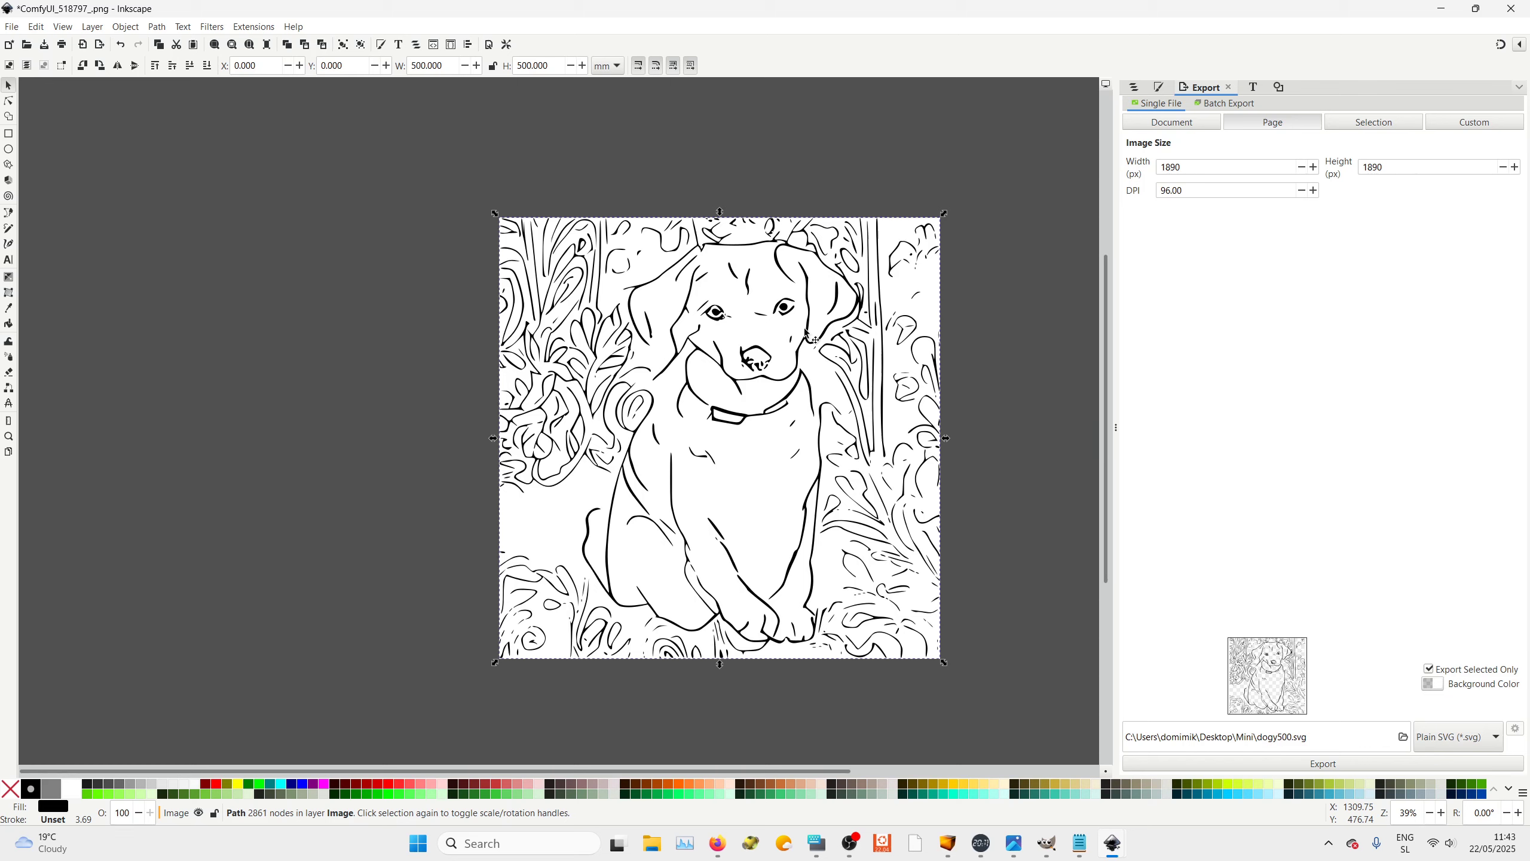
click(1077, 291)
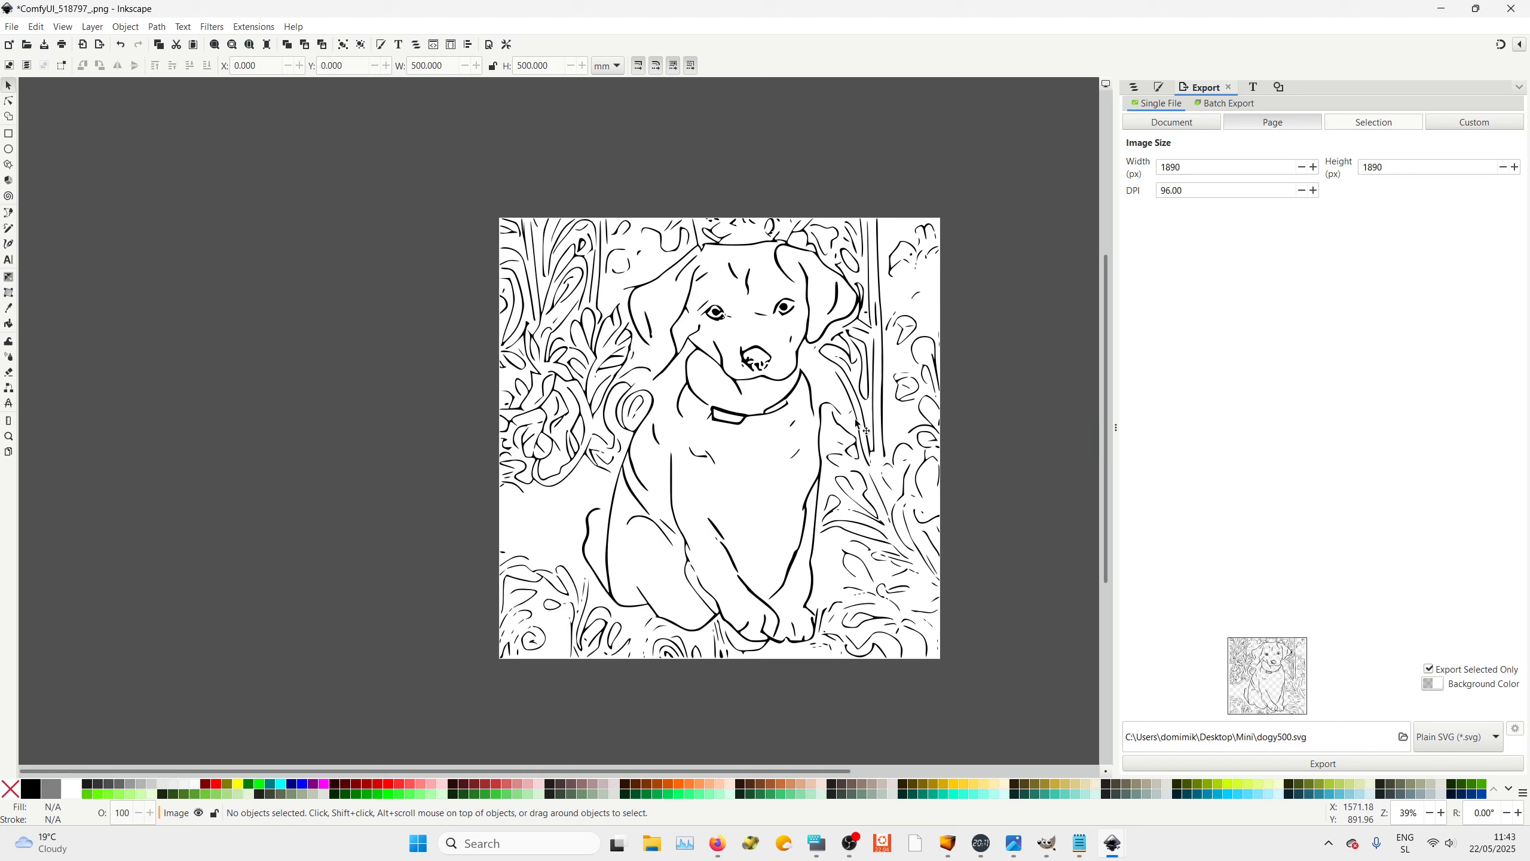
click(807, 339)
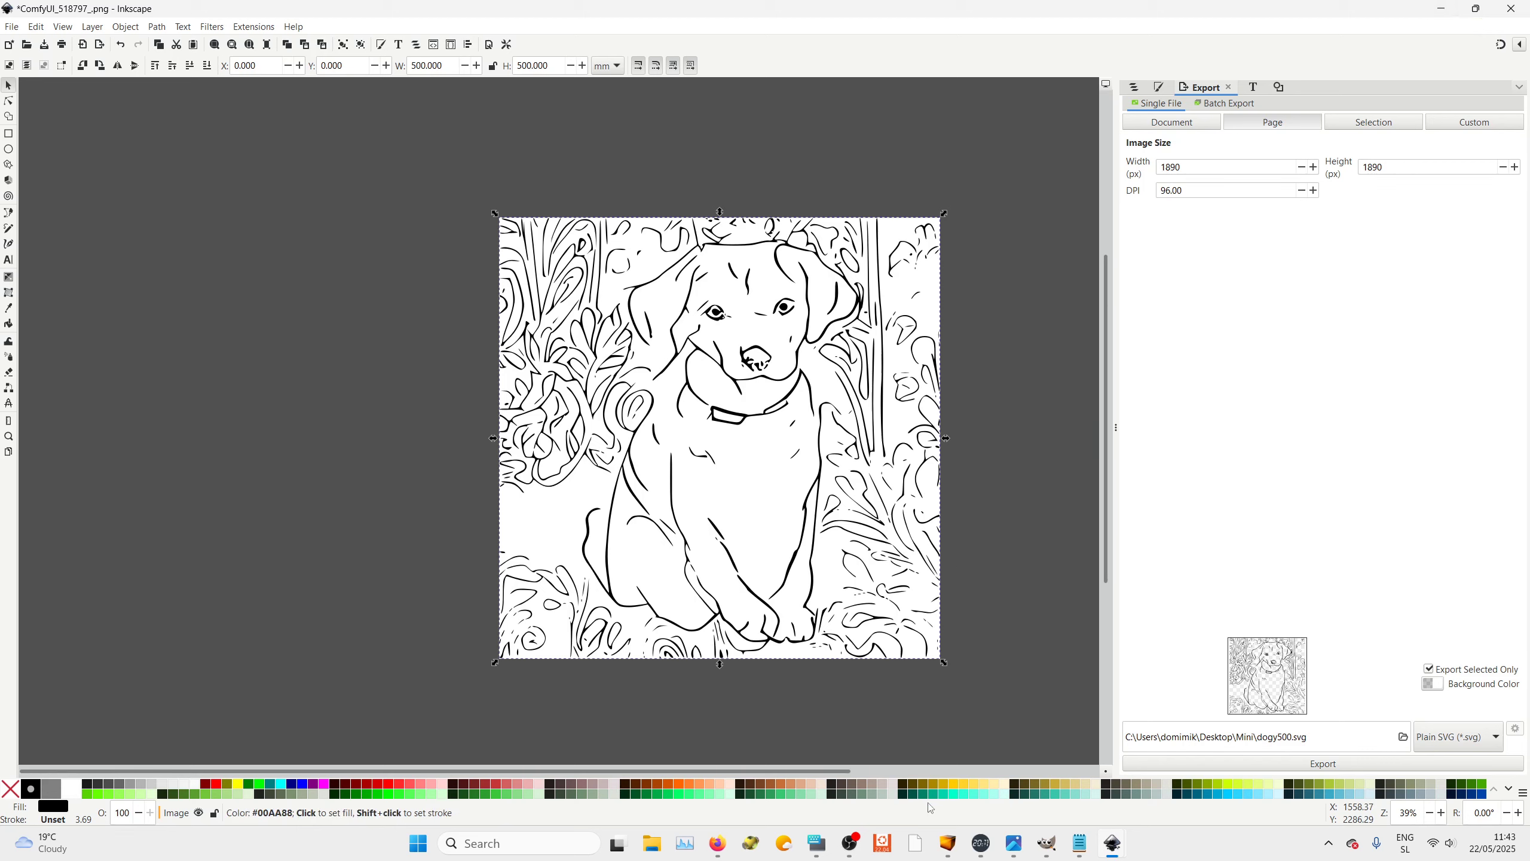
click(948, 846)
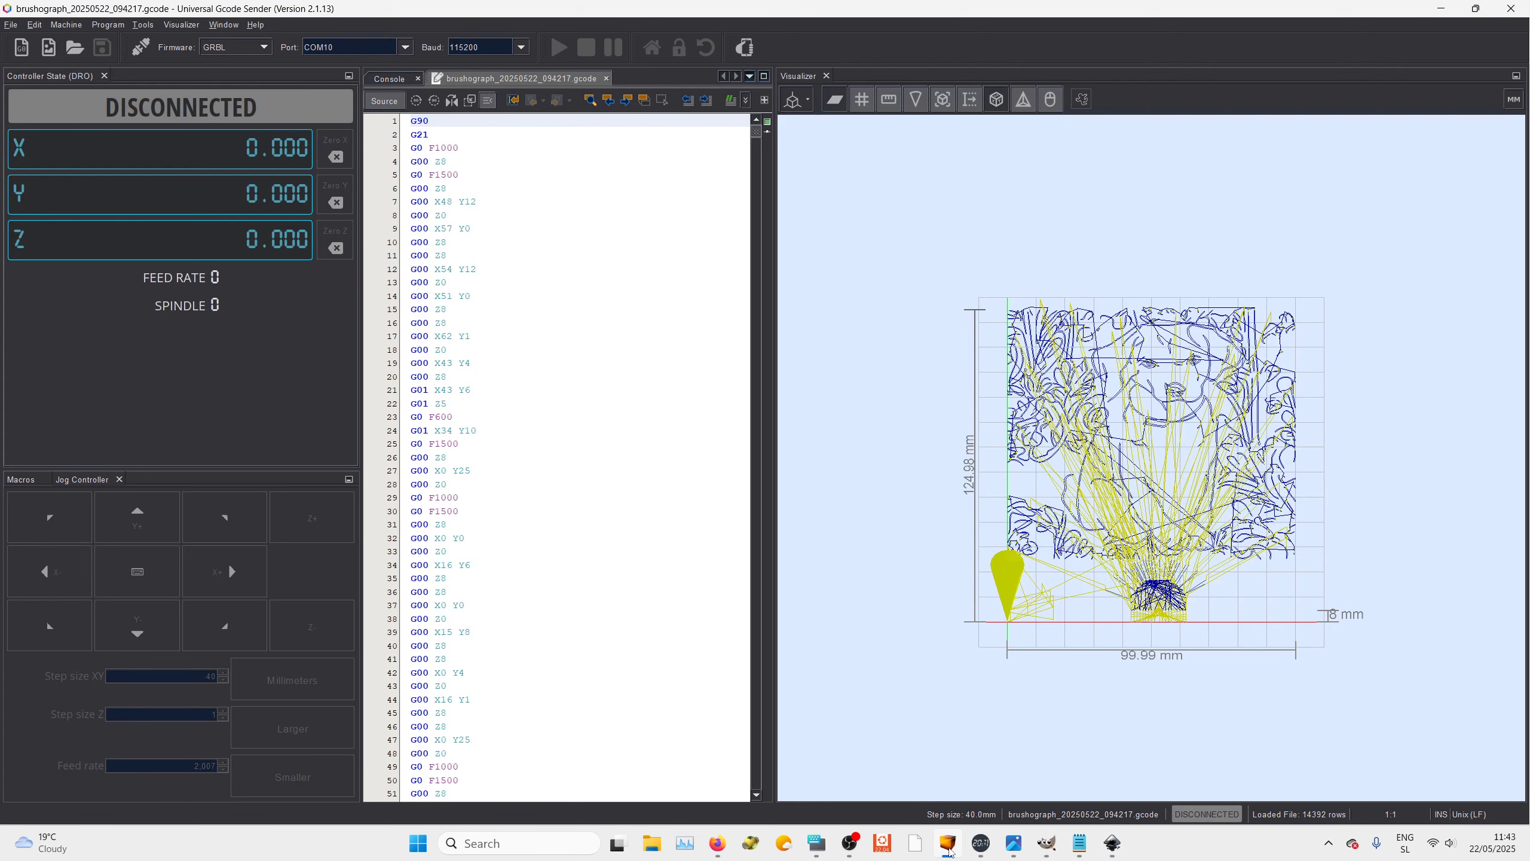
mouse_move(950, 850)
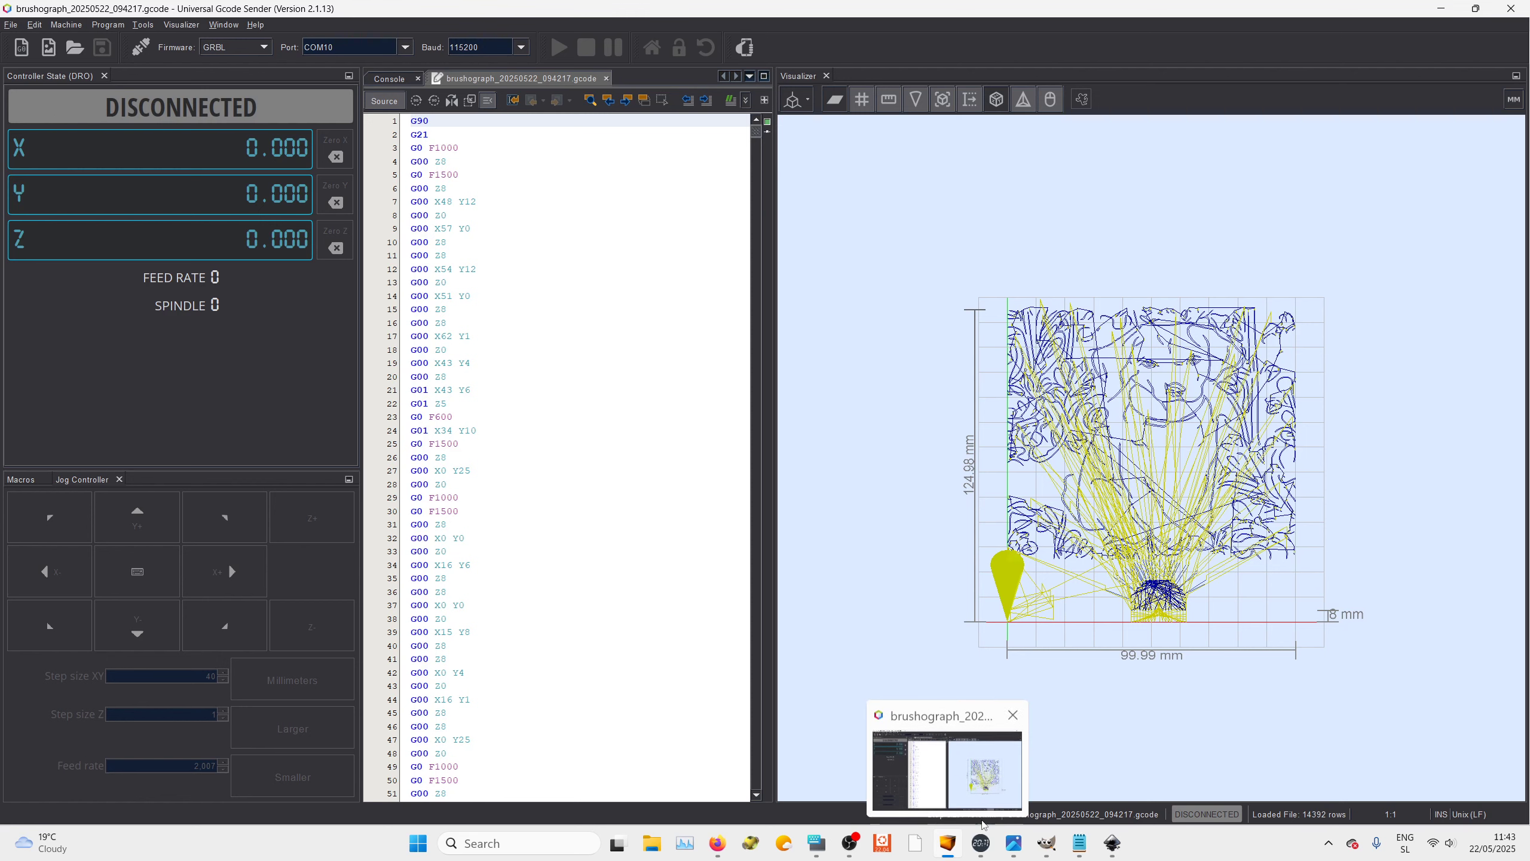
mouse_move(1107, 846)
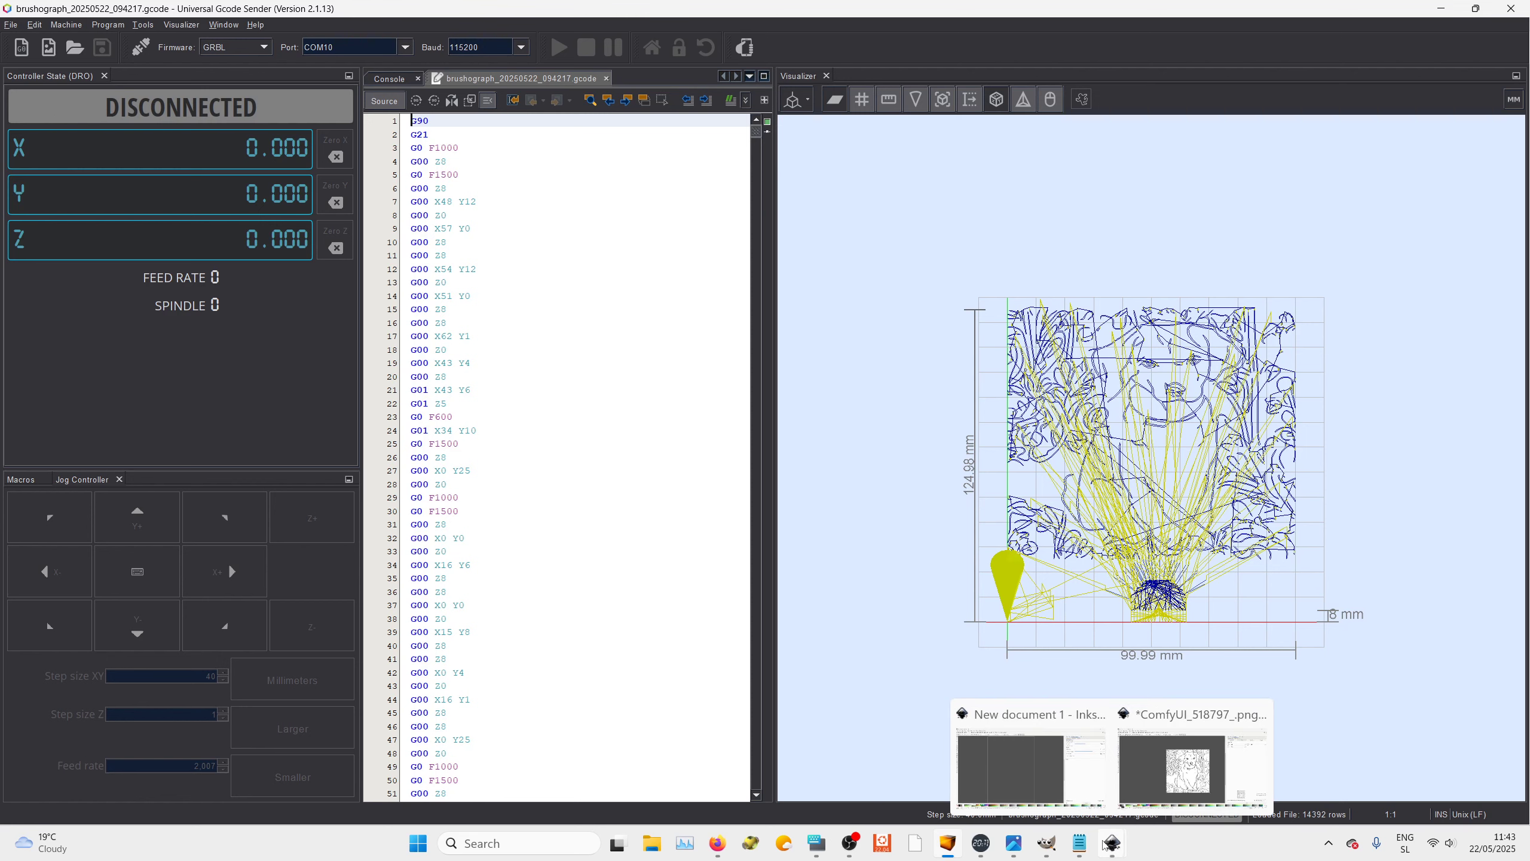
click(1190, 760)
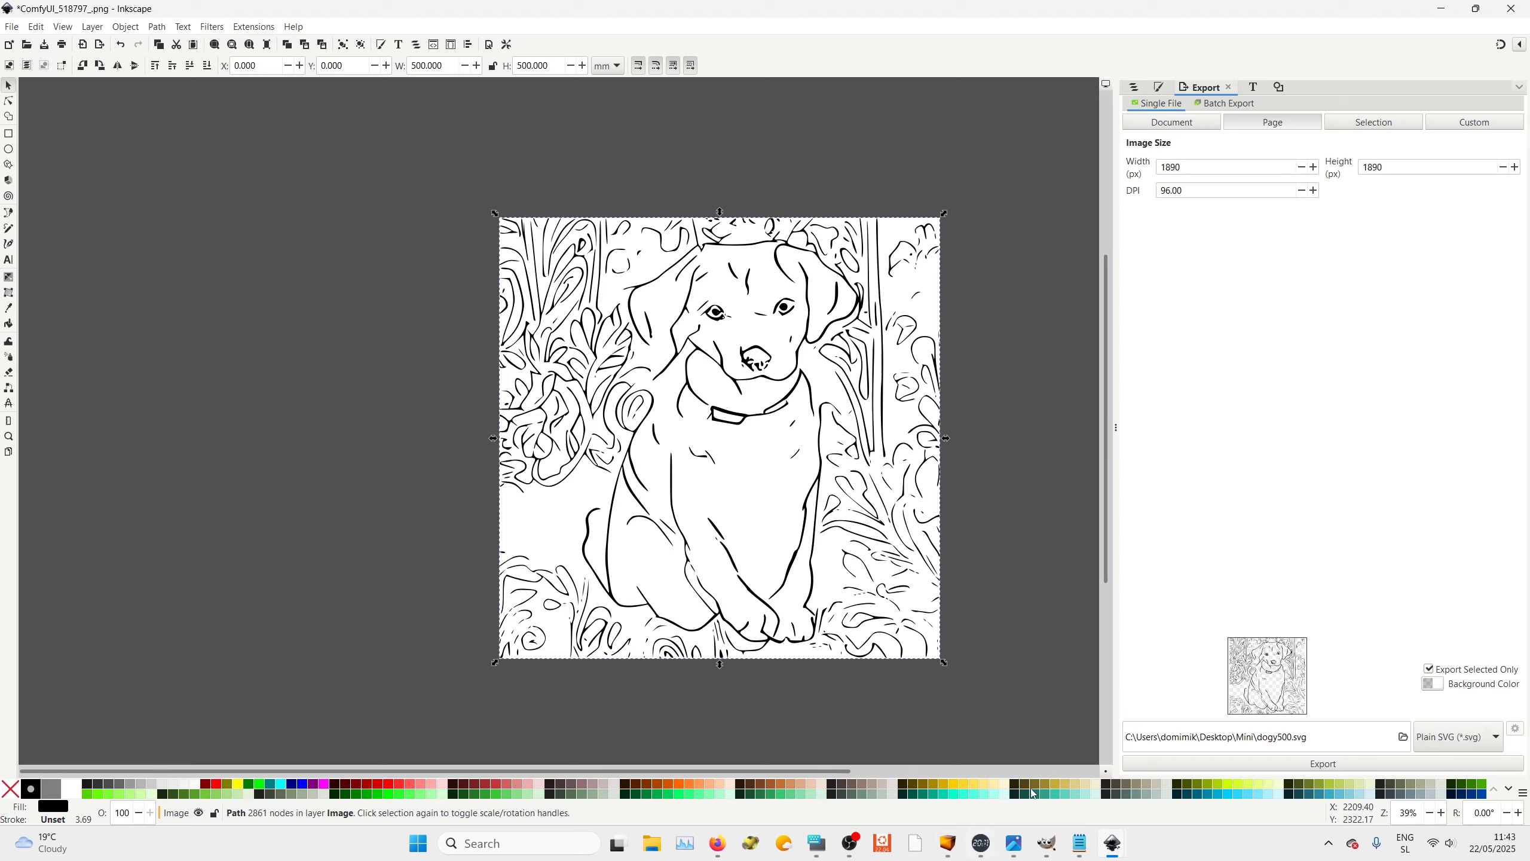
click(849, 843)
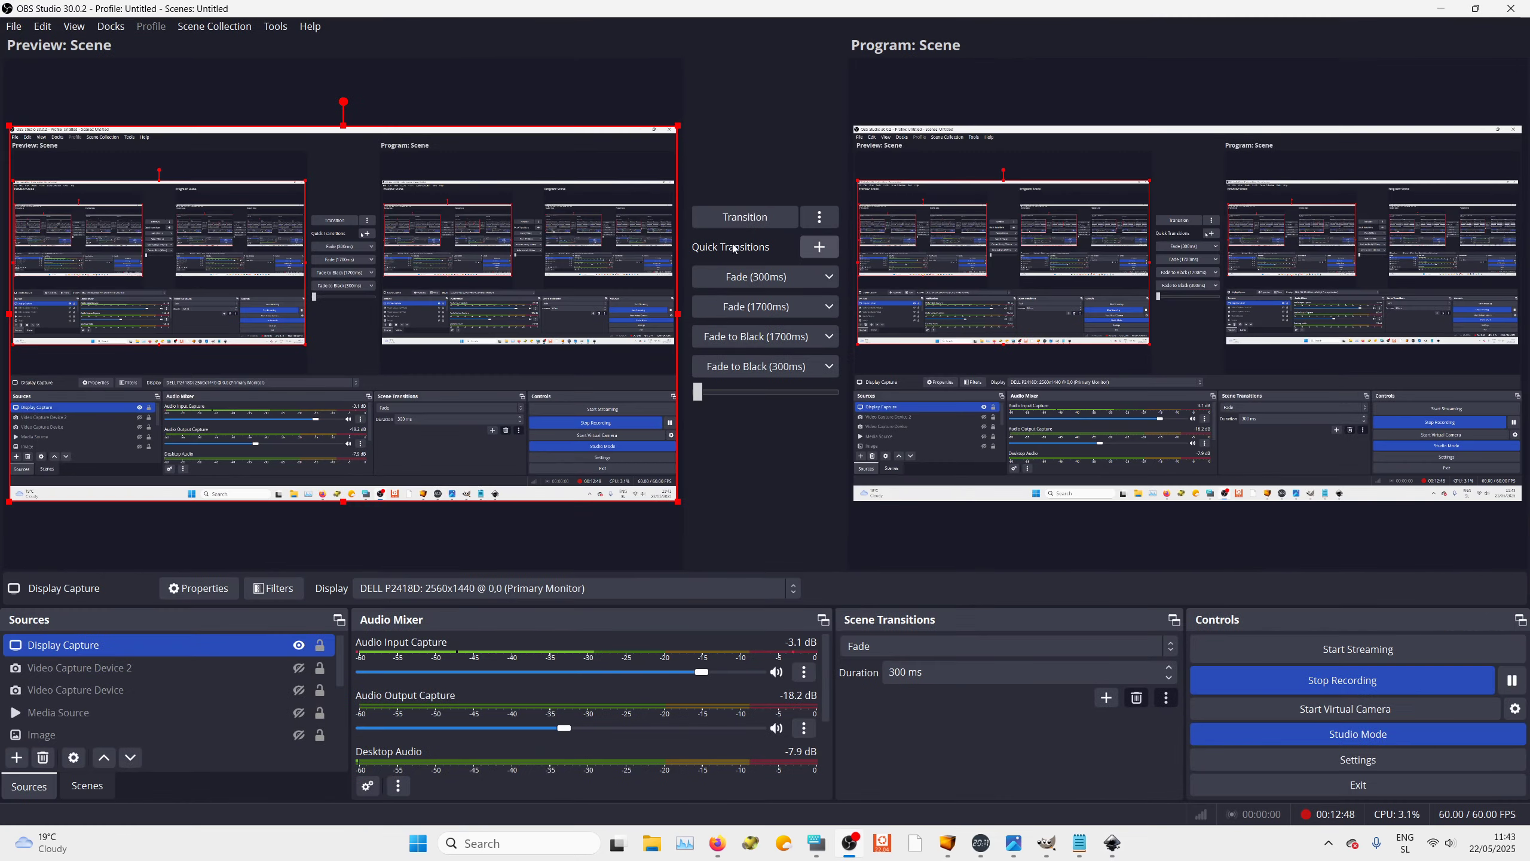